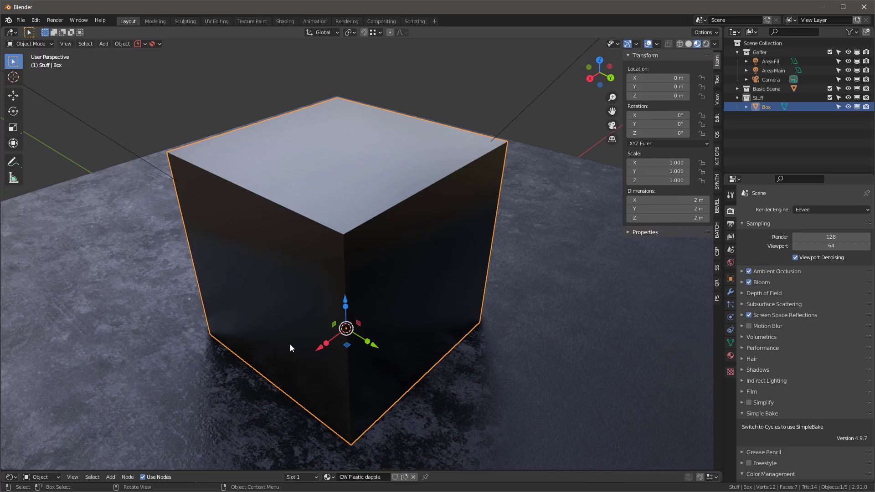
Scale the box along X to about 0.505 and select its narrow end face as the insert target.
mouse_move(325, 346)
mouse_down()
mouse_move(343, 330)
mouse_move(331, 331)
mouse_up()
middle_drag(332, 330, 379, 288)
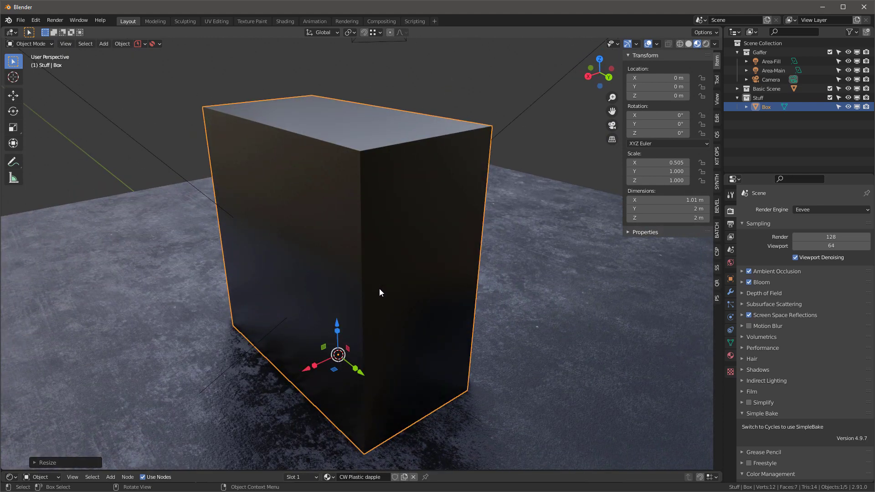
key(Tab)
click(419, 228)
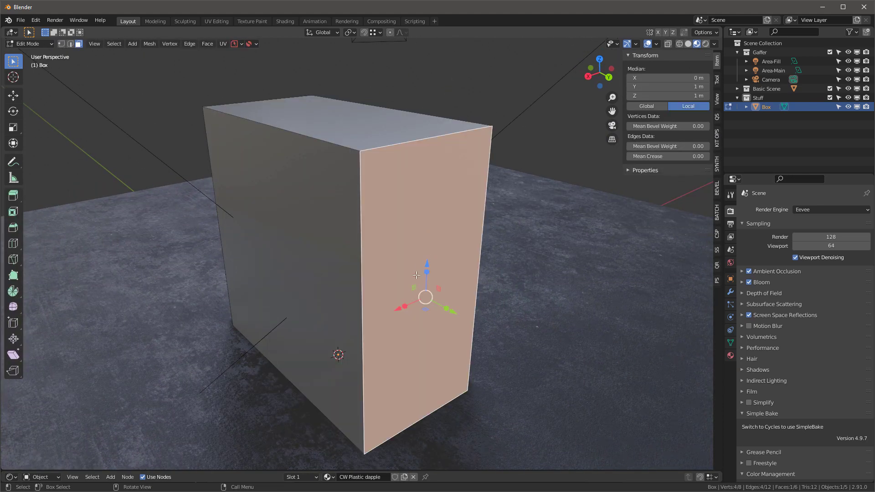
key(Tab)
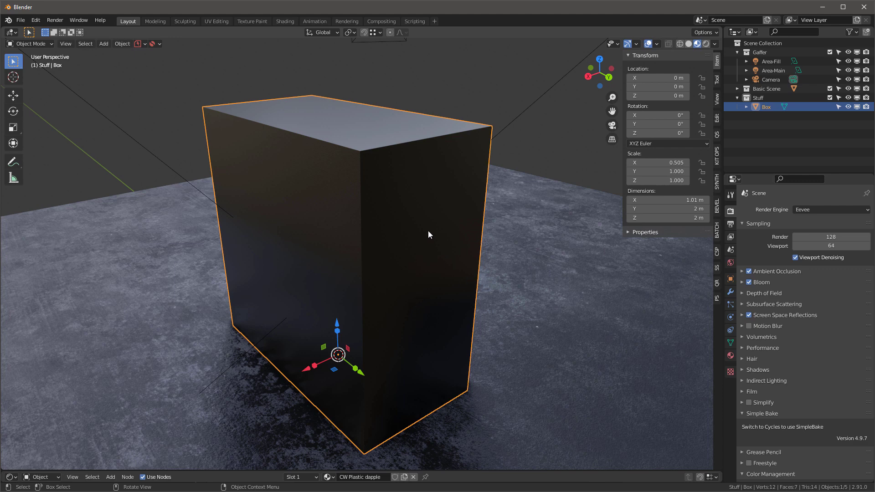
In KIT OPS SYNTH, set INSERT #1 to the Slant for monitor cutter from the CW Cutters pack.
click(717, 182)
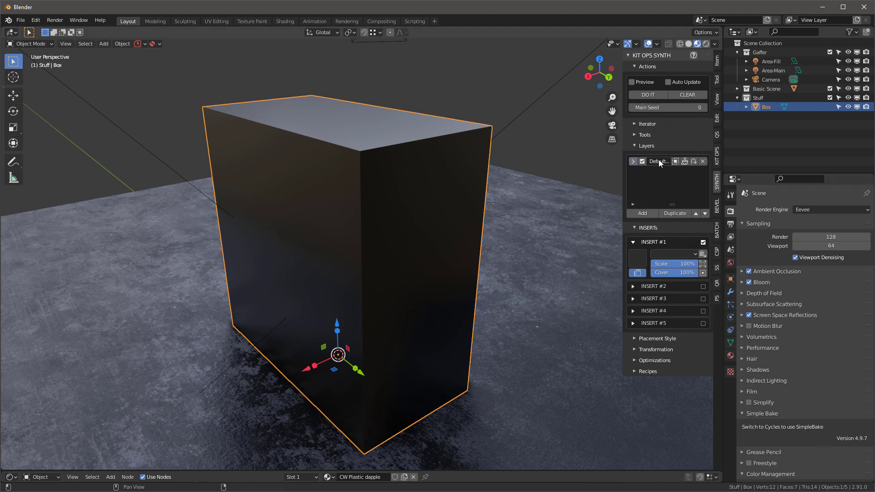
click(686, 254)
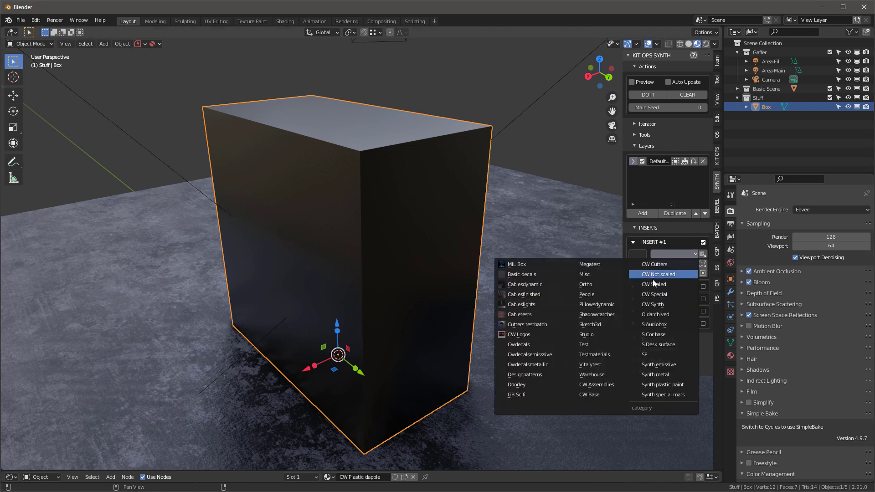
click(656, 264)
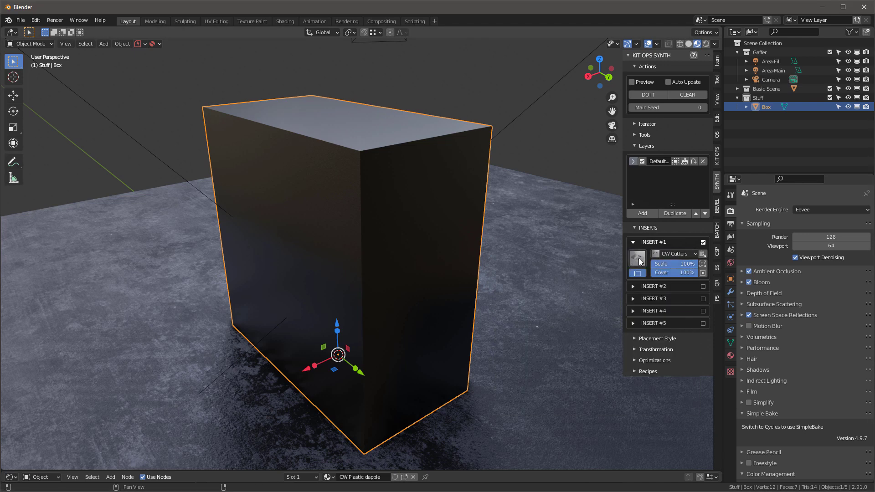
click(638, 258)
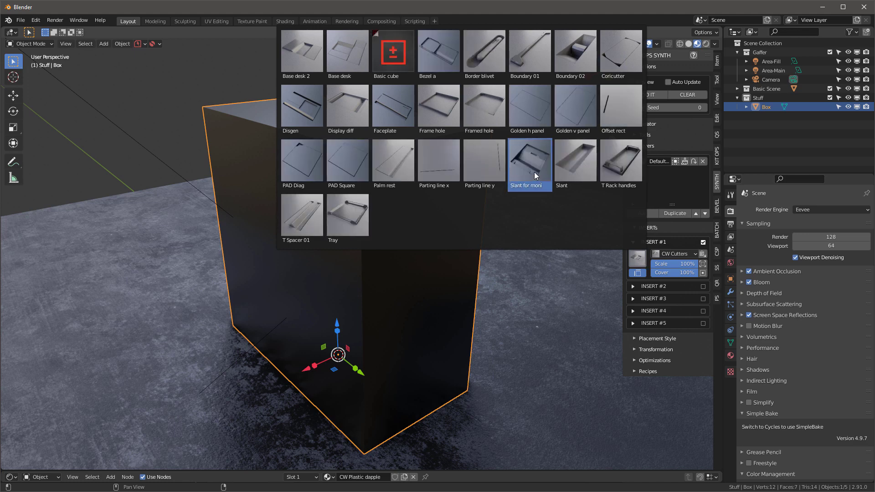
click(535, 171)
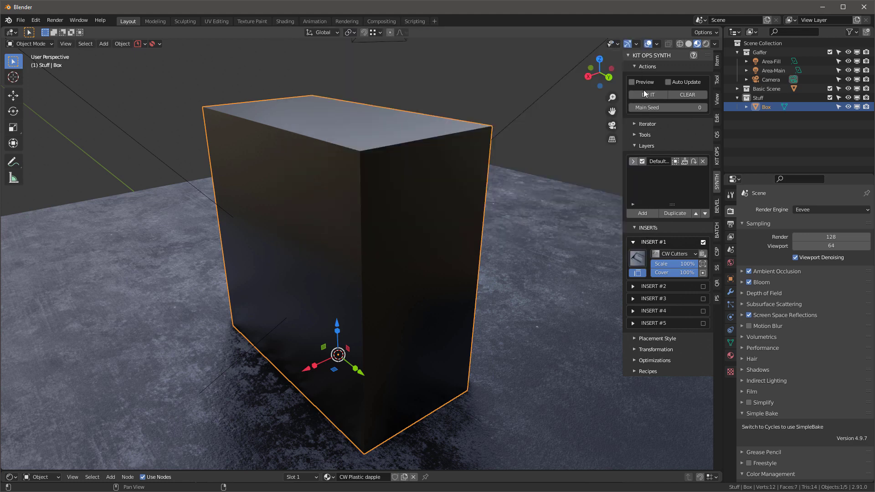
Generate the monitor cutters on the end face with Maintain Aspect Ratio turned off for INSERT #1.
middle_drag(463, 219, 431, 150)
middle_drag(438, 335, 363, 237)
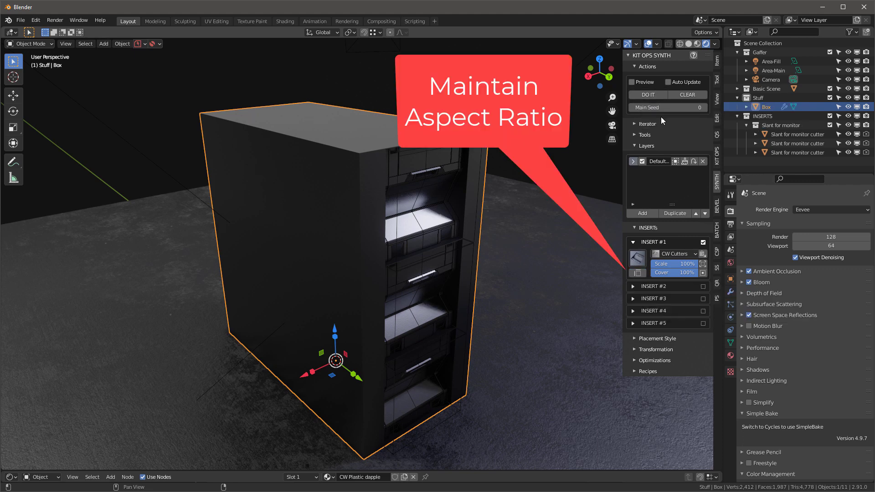
click(649, 96)
middle_drag(574, 168, 461, 165)
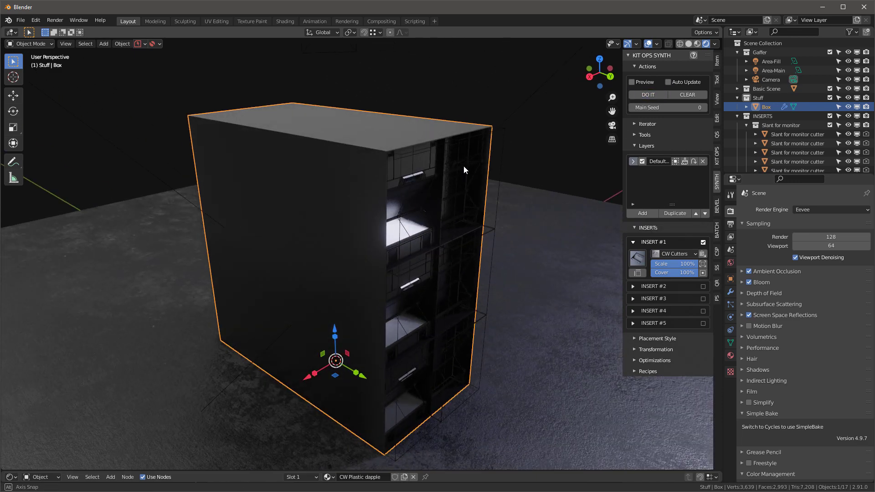
Switch the placement style to Grid with 1 row and 1 column, regenerate the cutter and hide the viewport overlays.
click(633, 242)
click(633, 308)
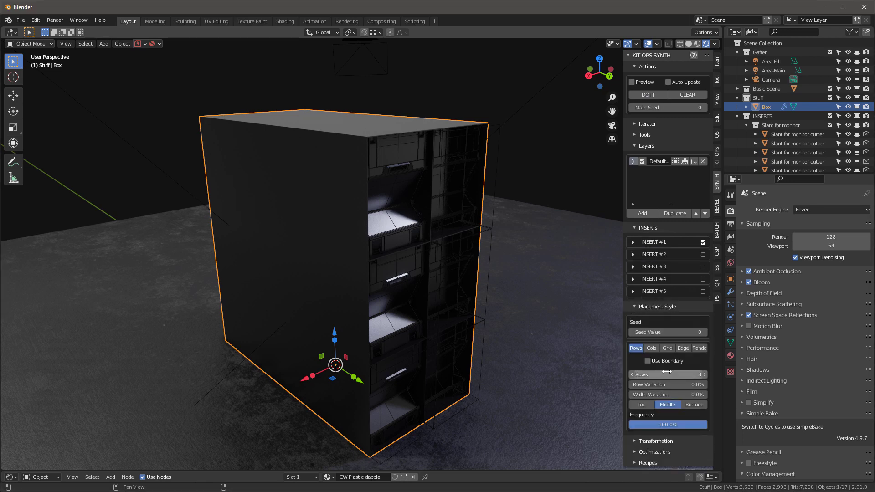
click(668, 348)
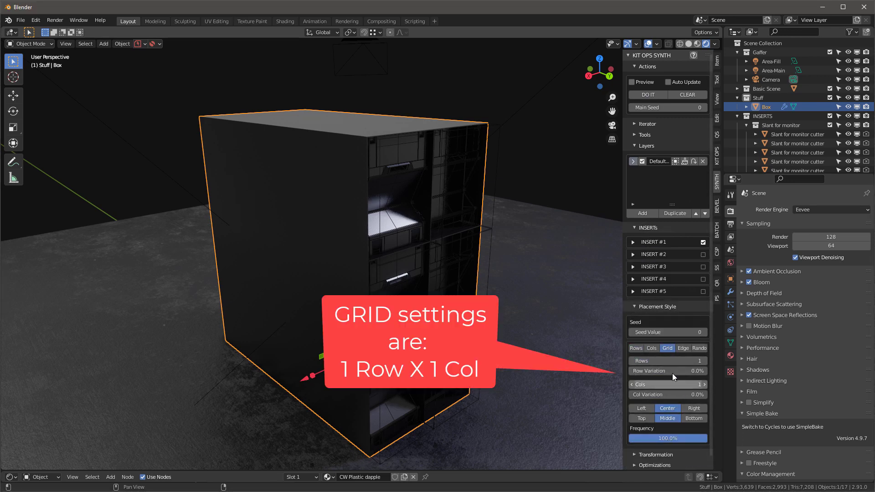
click(652, 95)
middle_drag(470, 191, 368, 216)
key(alt+a)
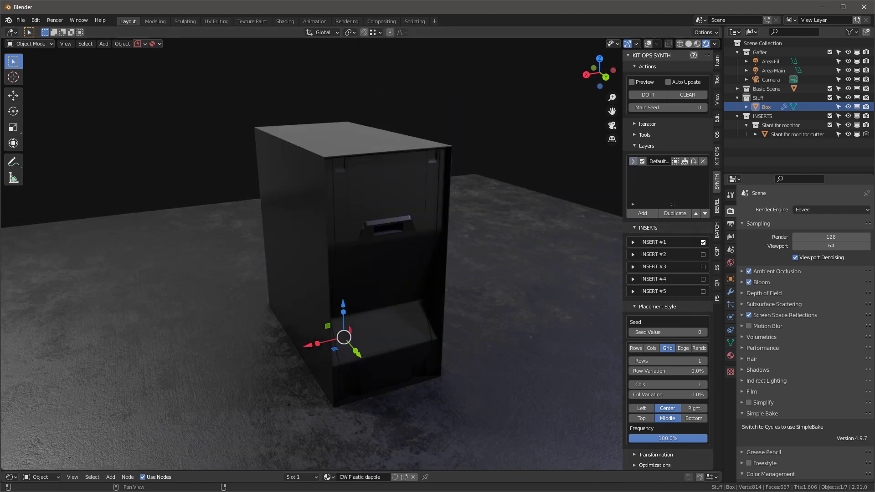
middle_drag(346, 165, 364, 175)
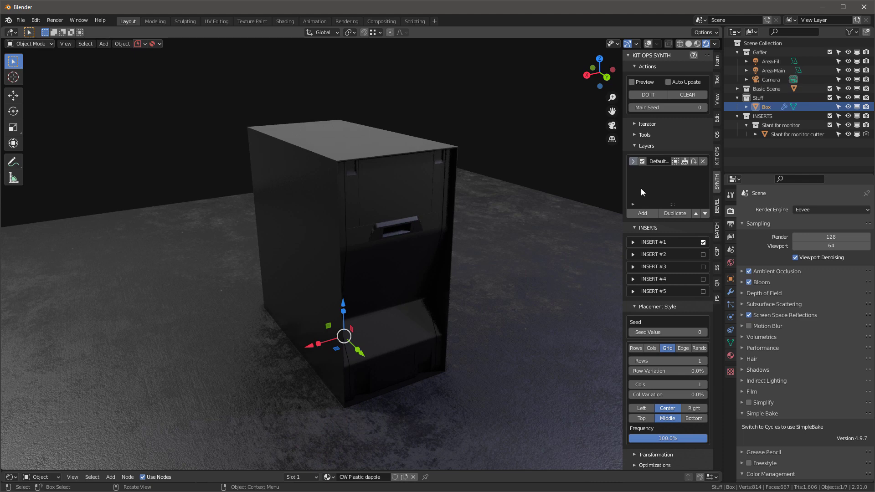
Add a second layer and set its INSERT #1 to CW Pipes 01 from the CW Synth pack.
click(642, 213)
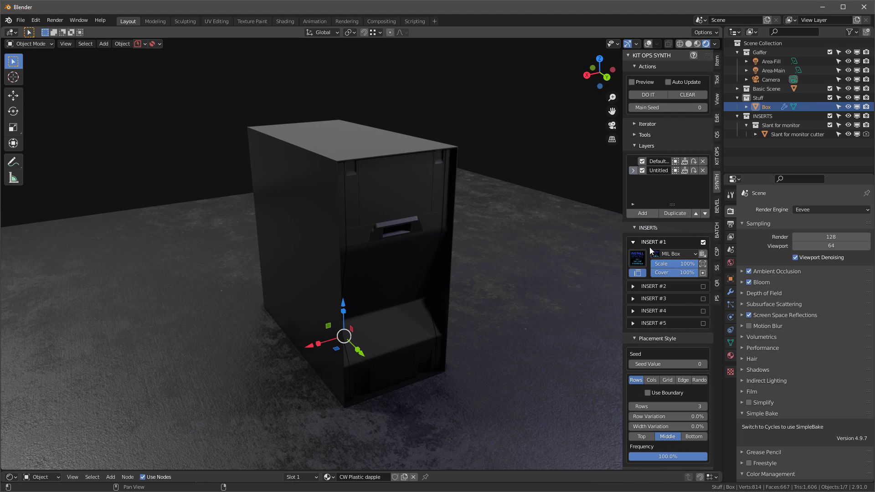
click(675, 255)
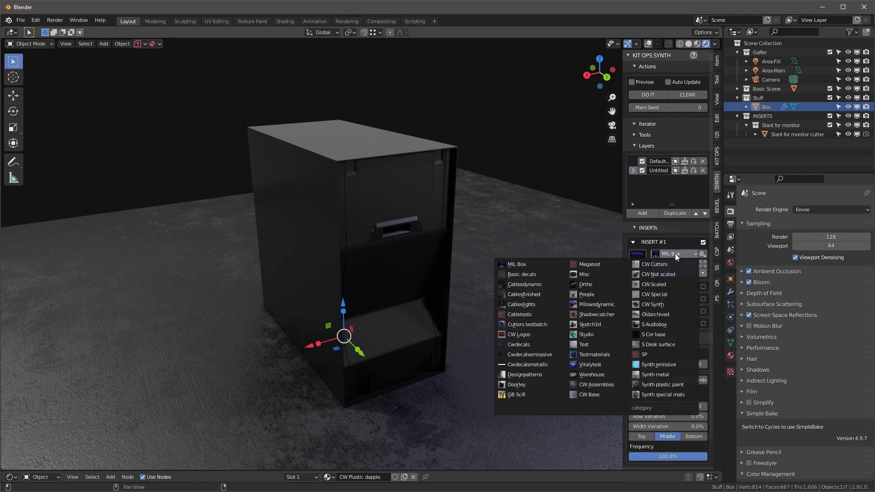
click(677, 304)
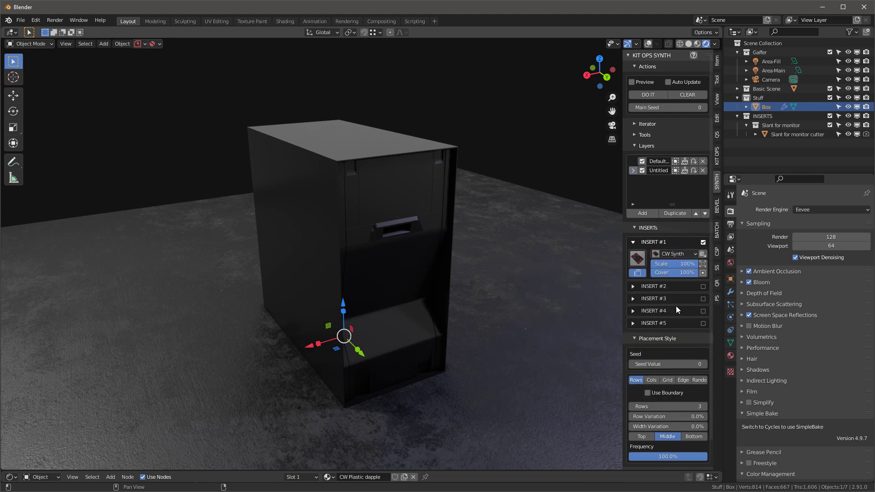
click(639, 260)
click(526, 48)
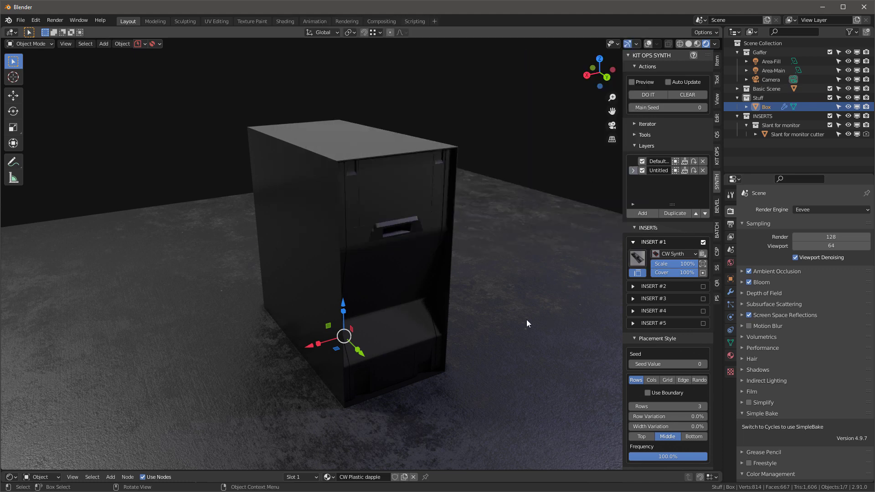
Apply the CW Synth pack to the remaining inserts, then enable INSERT #2 with CW Pipes 02.
click(633, 287)
click(703, 254)
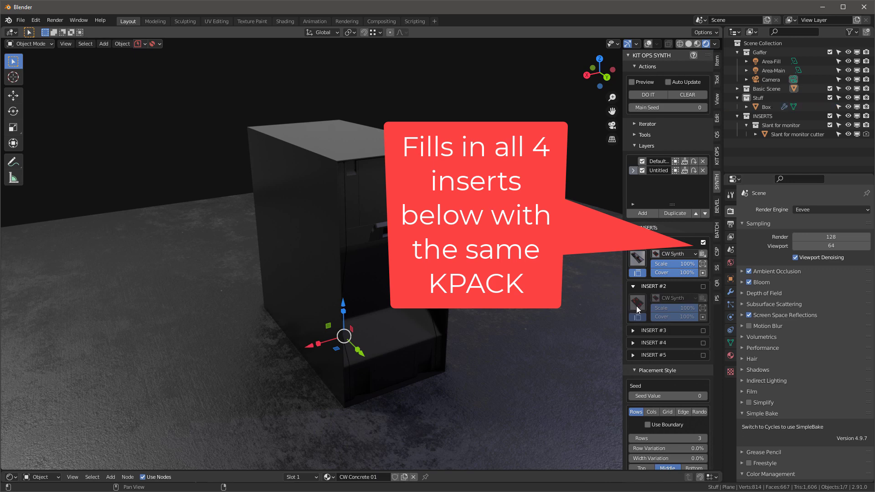
click(702, 286)
click(638, 302)
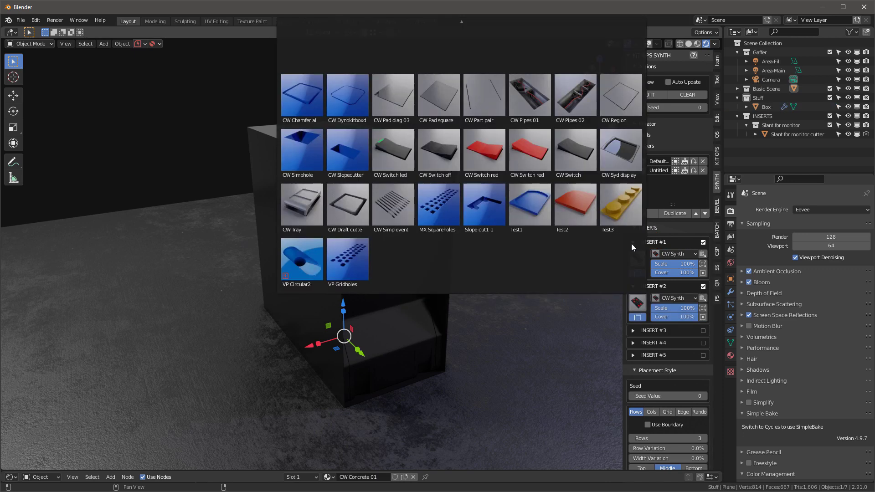
click(576, 96)
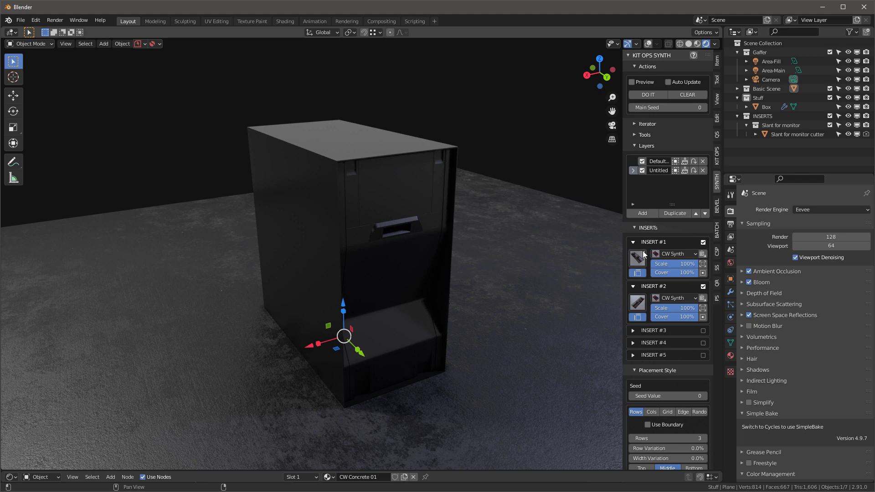
Try generating the pipe inserts with the floor plane selected, and clear them from it.
click(657, 94)
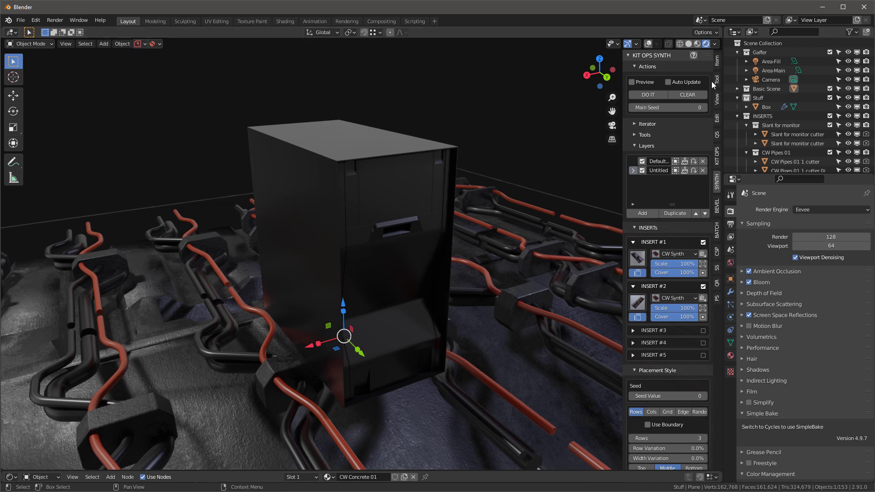
click(688, 95)
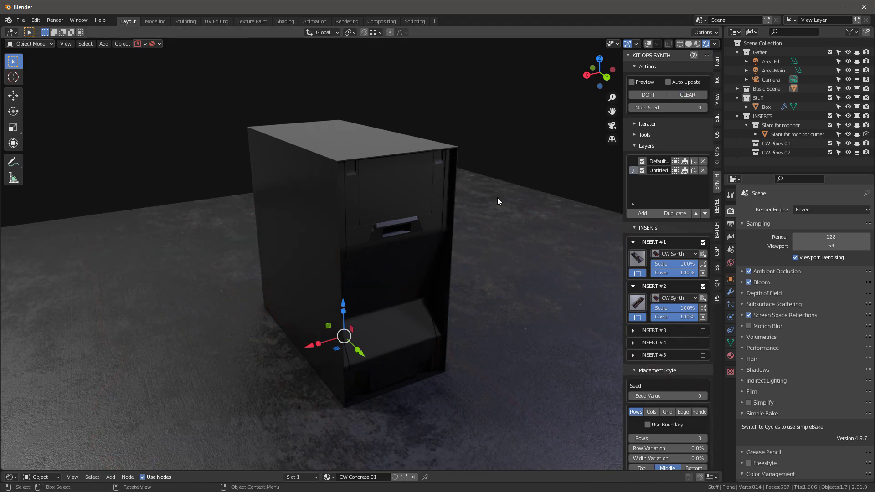
Delete the floor plane and generate the pipe layer on the box instead.
key(Delete)
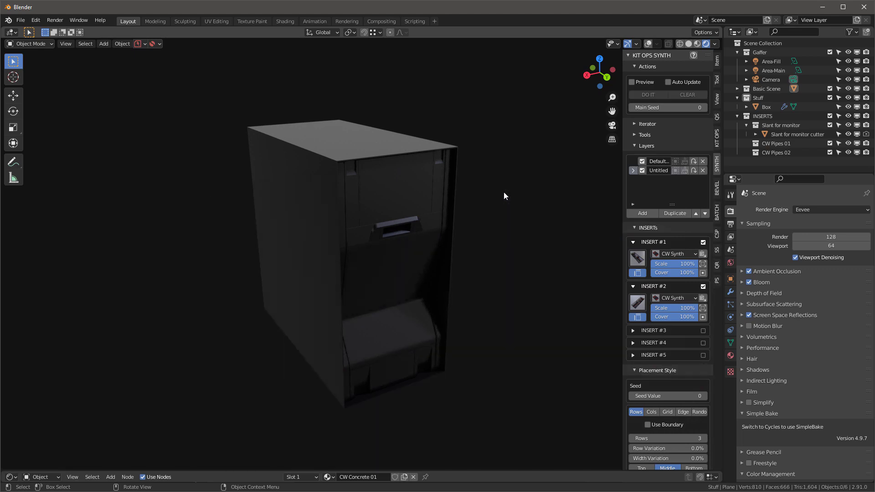
click(312, 193)
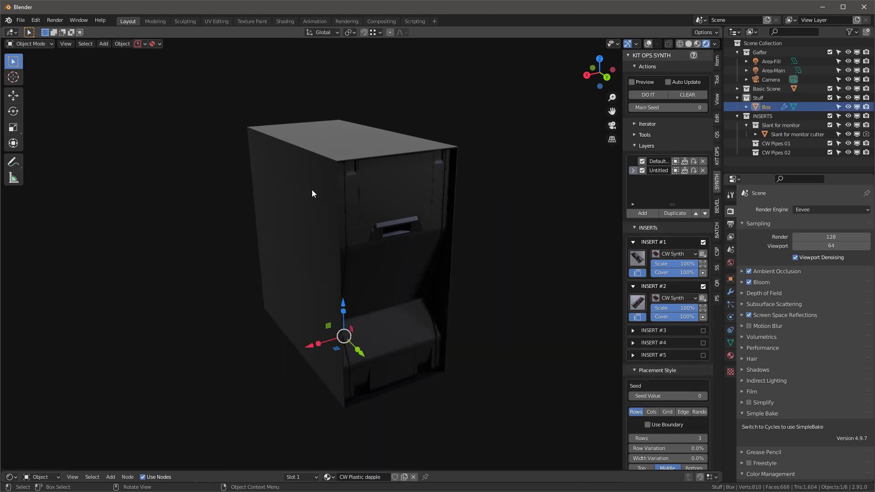
click(649, 43)
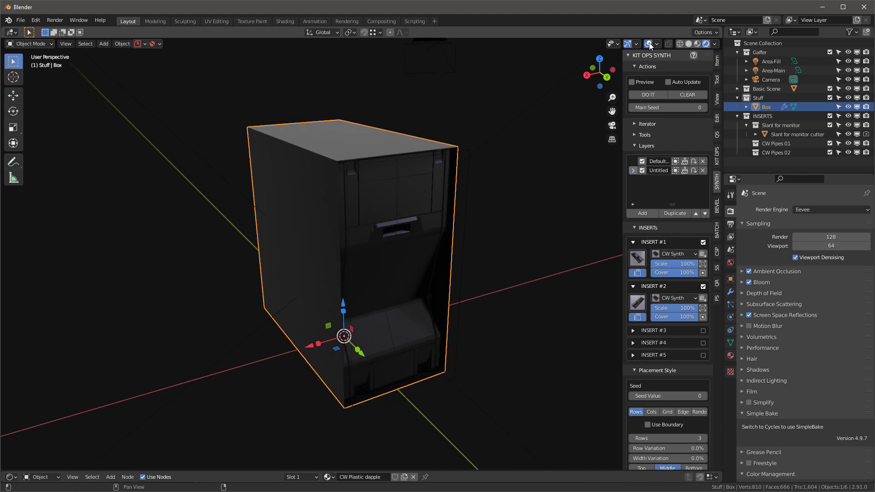
click(650, 43)
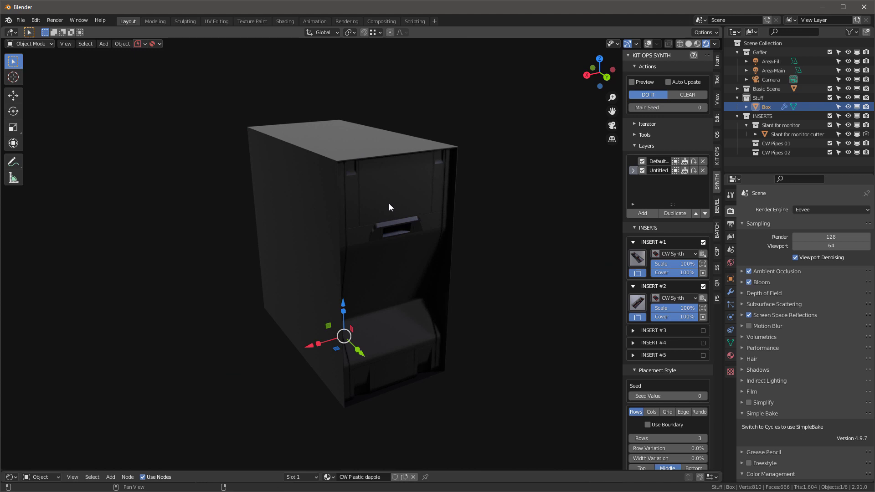
middle_drag(448, 211, 440, 188)
middle_drag(422, 140, 407, 198)
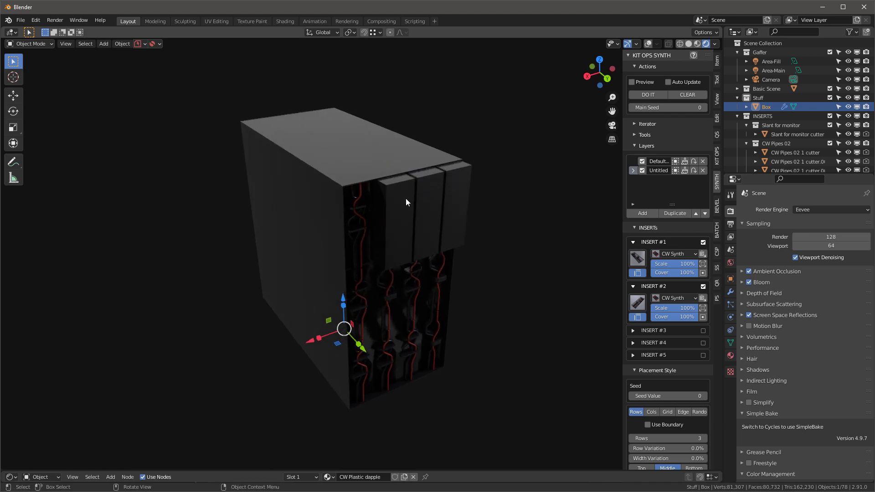
Set the boolean optimization to Exact and regenerate the inserts on the box.
scroll(655, 337, down, 4)
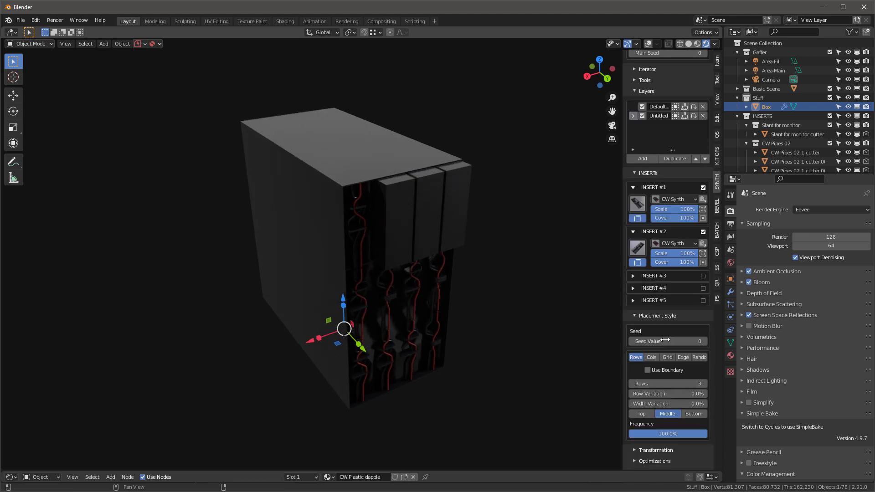
click(632, 455)
scroll(666, 456, down, 2)
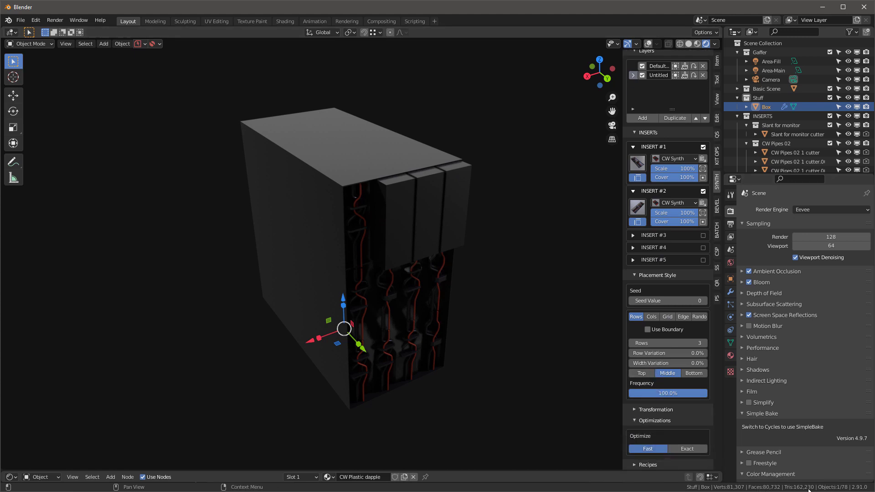
click(696, 449)
scroll(684, 292, up, 6)
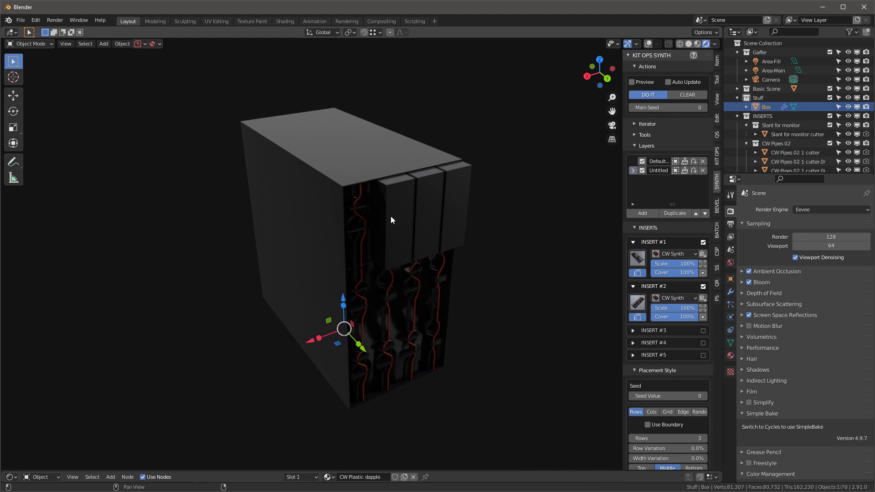
mouse_move(478, 217)
middle_down()
mouse_move(438, 193)
mouse_move(460, 170)
mouse_move(487, 208)
middle_up()
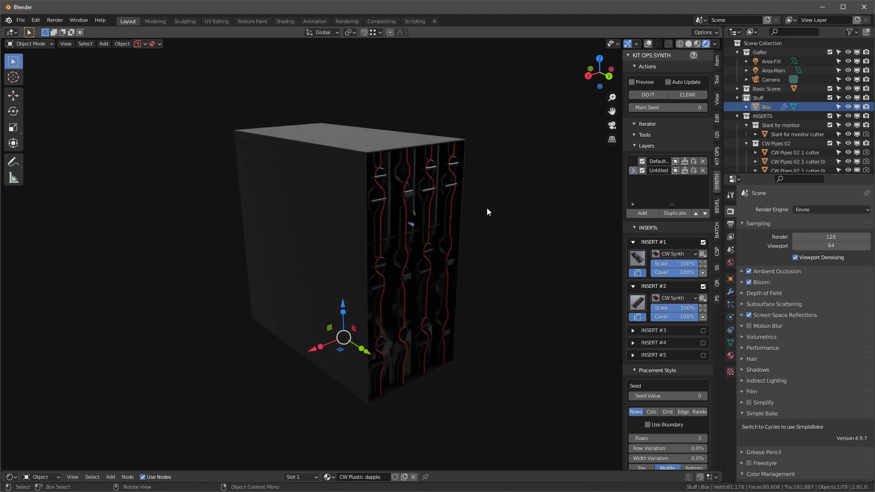
middle_drag(345, 250, 365, 230)
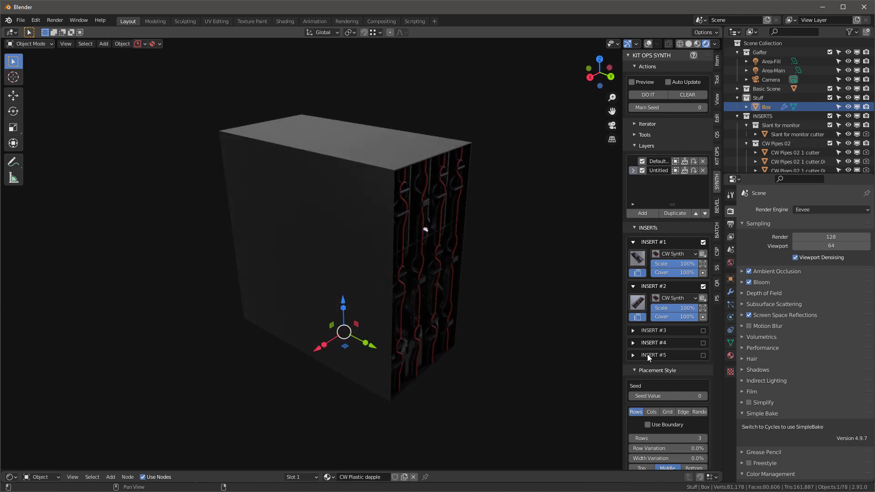
Set the pipe layer's Z Position to -0.200 in the transformation settings and regenerate the inserts on the box.
scroll(658, 375, down, 4)
scroll(658, 375, down, 1)
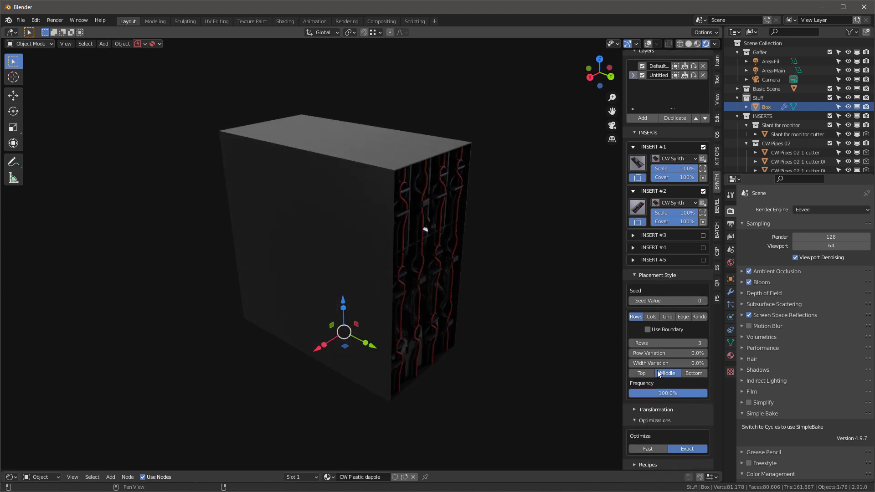
click(633, 409)
scroll(672, 355, down, 7)
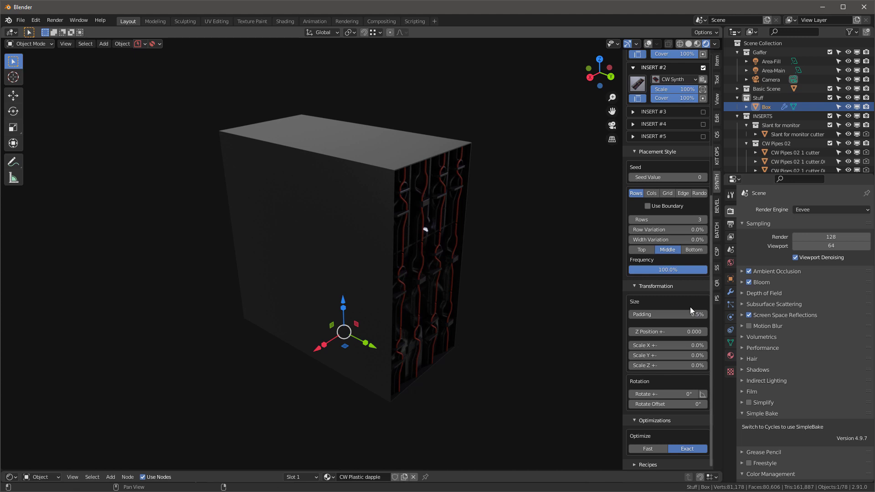
click(682, 331)
key(BackSpace)
text(-.2)
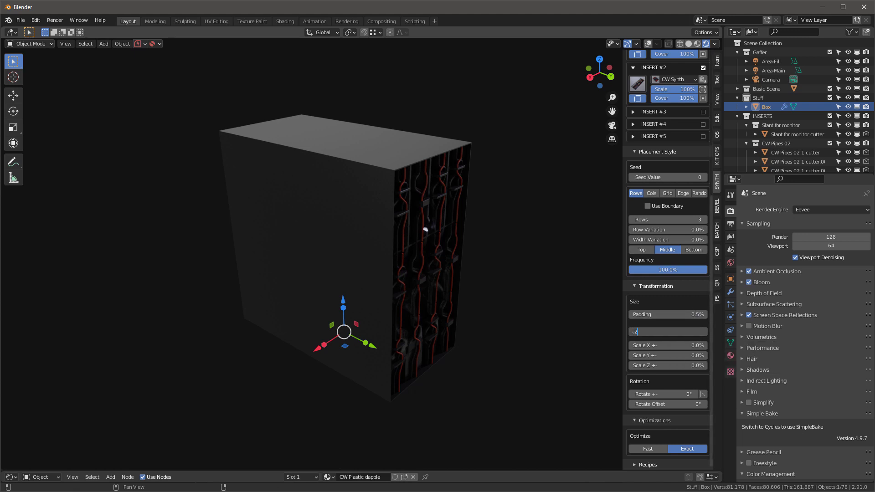
key(Return)
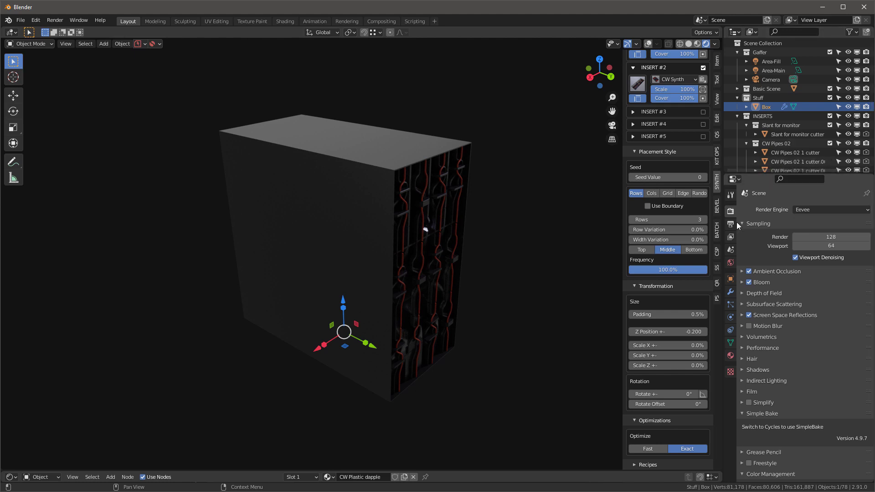
scroll(694, 174, up, 10)
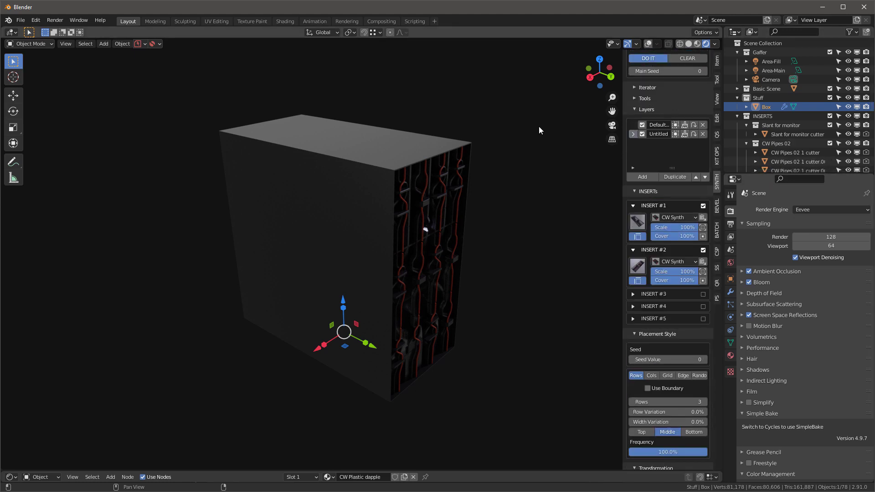
Examine the recessed pipes behind the monitor cutter on the box's end face from several angles and distances.
middle_drag(477, 218, 434, 217)
scroll(434, 274, up, 8)
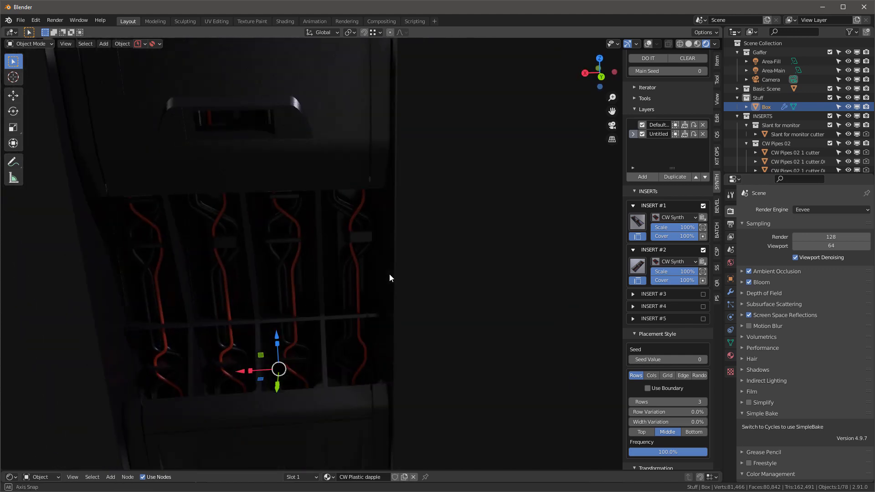
scroll(399, 283, down, 5)
middle_drag(408, 289, 313, 187)
scroll(409, 241, up, 6)
scroll(387, 159, down, 4)
scroll(392, 155, up, 4)
middle_drag(396, 151, 415, 102)
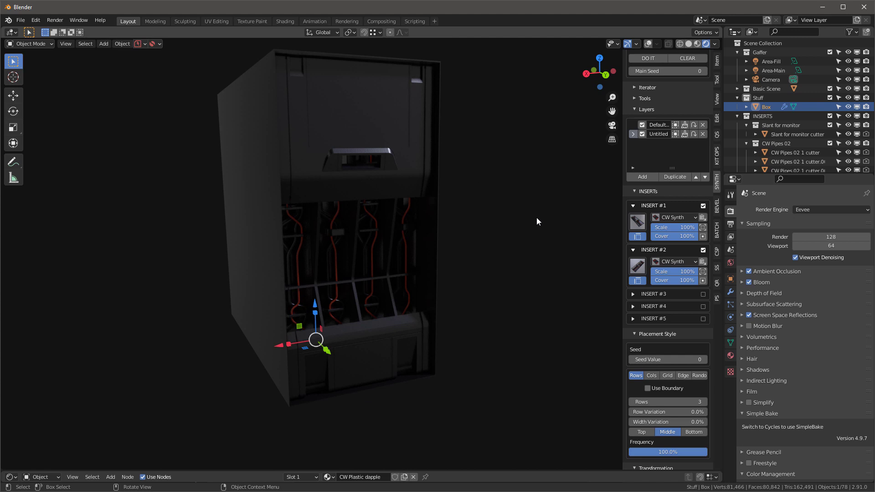
middle_drag(537, 221, 449, 166)
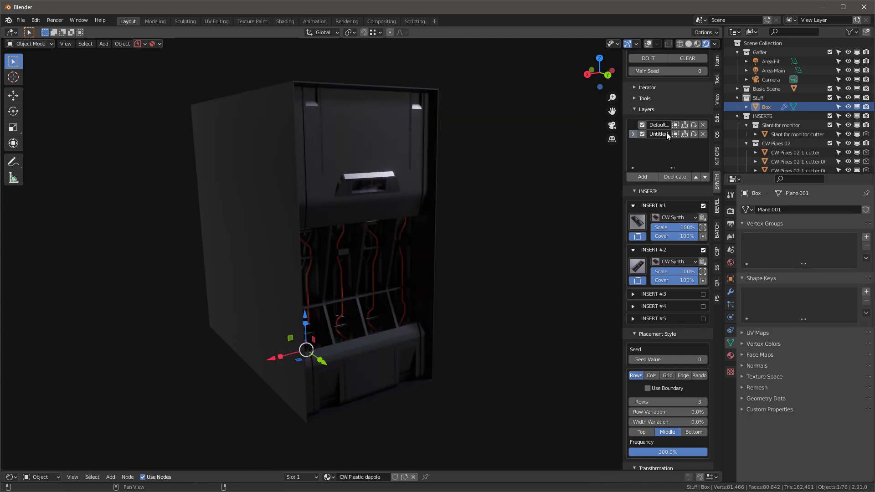
middle_drag(318, 197, 350, 197)
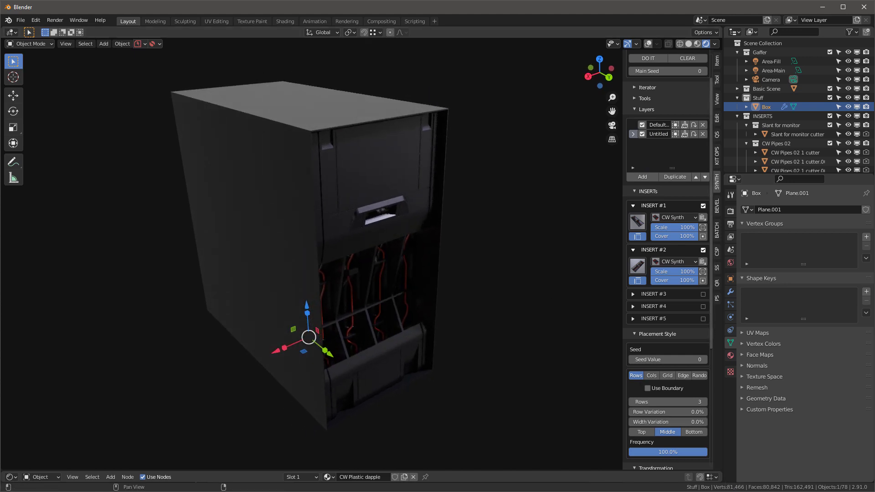
Add a third layer and set its INSERT #1 to Base desk from the CW Cutters pack.
click(641, 178)
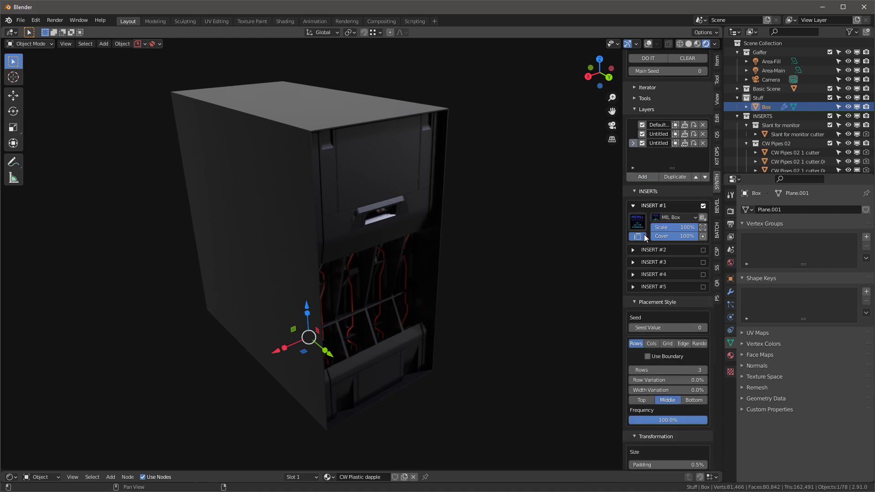
click(682, 220)
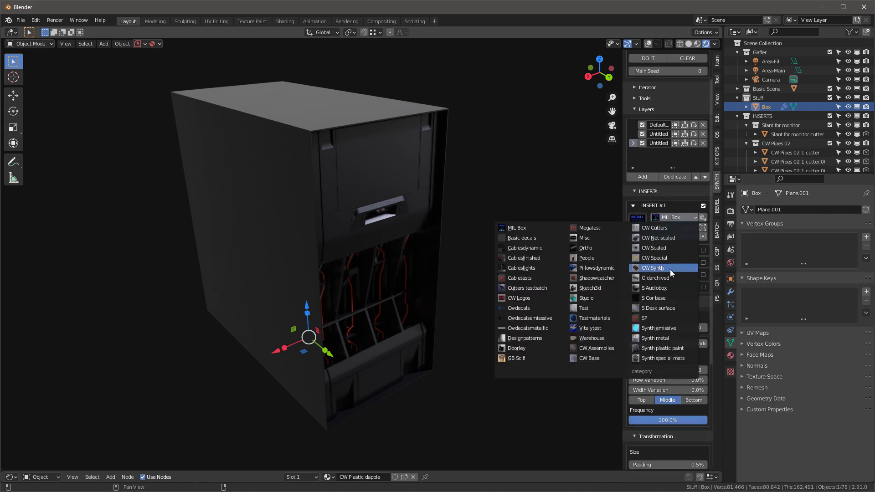
click(643, 229)
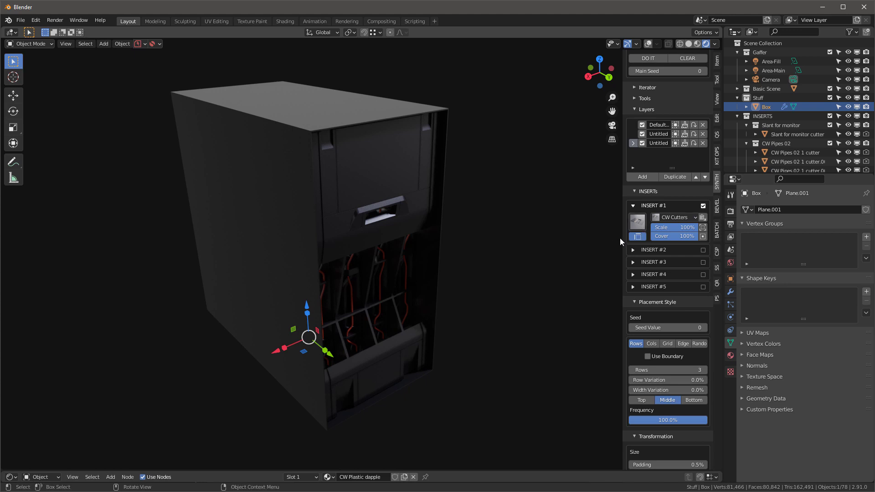
click(639, 222)
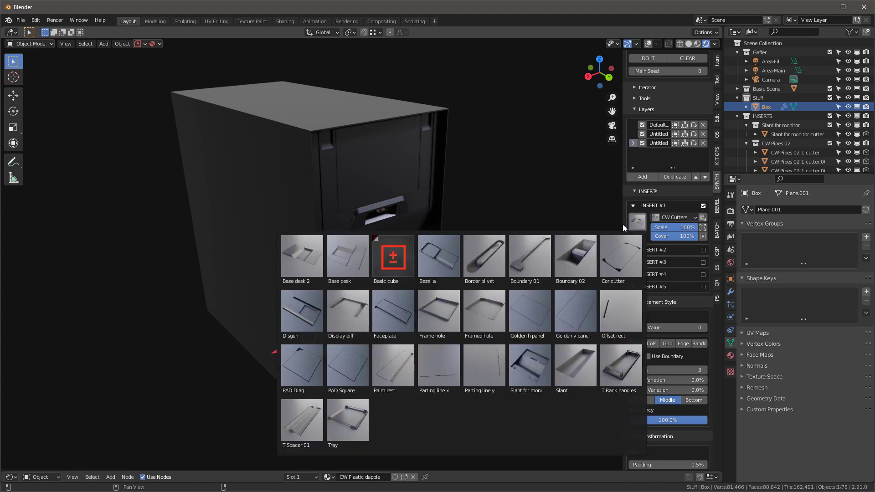
click(355, 255)
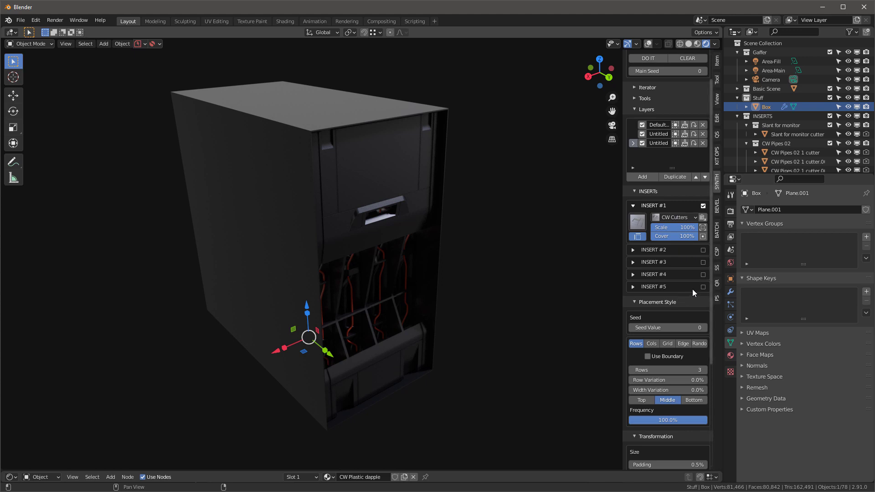
Generate the layers with the new cutter on the box and check the cut end face from several angles.
scroll(693, 289, up, 2)
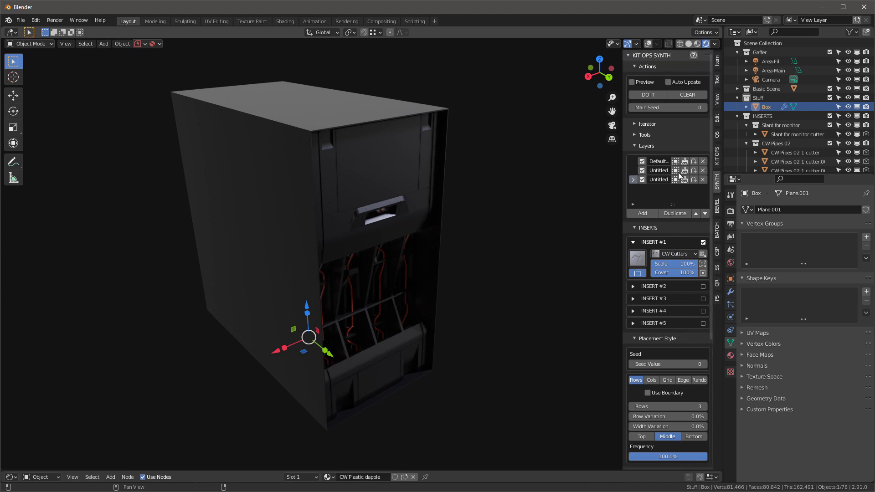
click(652, 96)
middle_drag(534, 160, 303, 172)
scroll(430, 165, up, 5)
scroll(358, 256, down, 4)
mouse_move(358, 256)
middle_down()
mouse_move(349, 271)
mouse_move(367, 250)
middle_up()
middle_drag(395, 214, 382, 124)
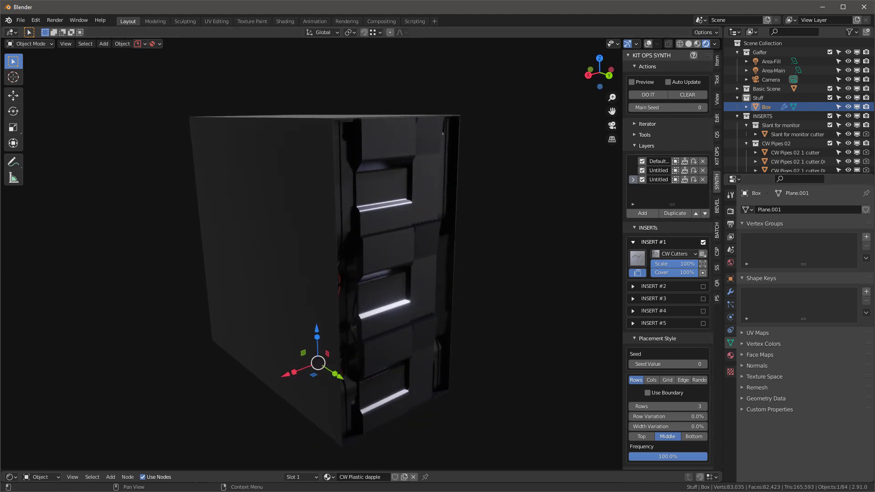
Add a fourth layer and set its INSERT #1 to Mass box from the CW Not scaled pack.
click(643, 213)
click(665, 242)
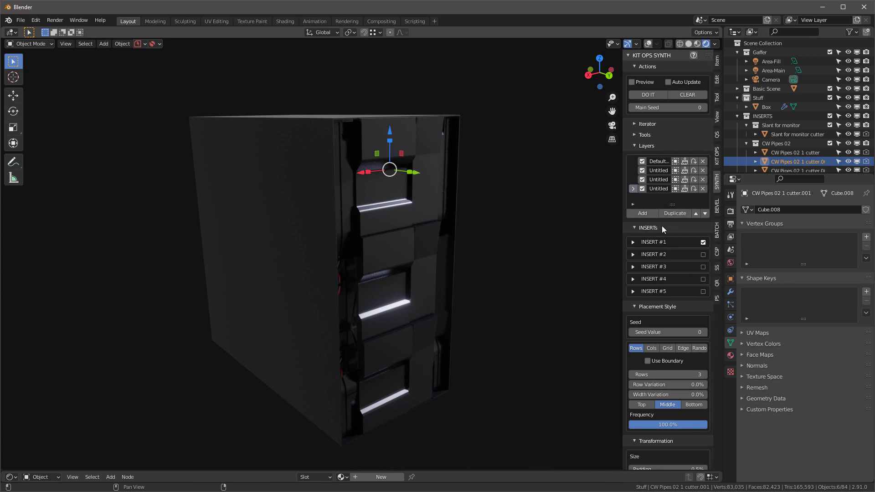
click(644, 242)
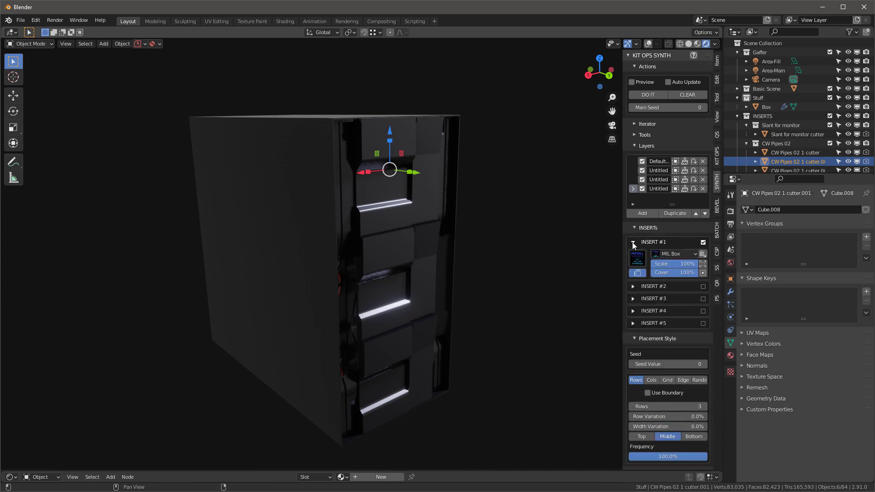
click(679, 253)
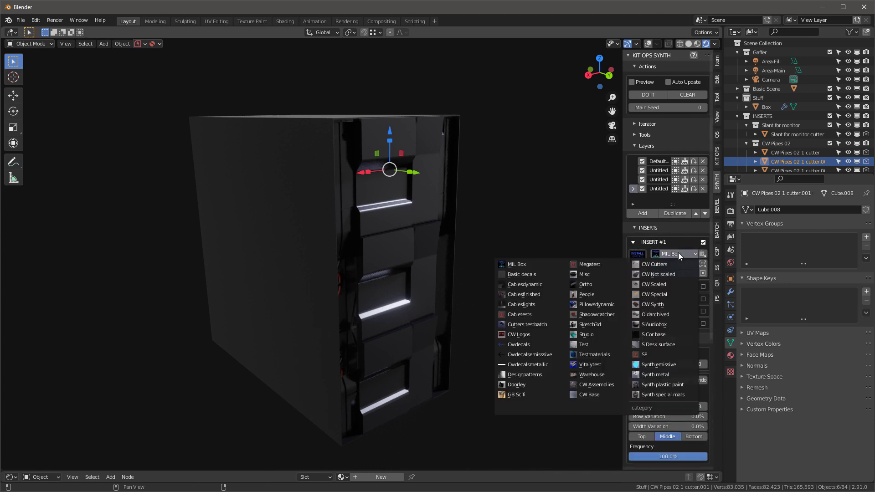
click(672, 275)
click(640, 253)
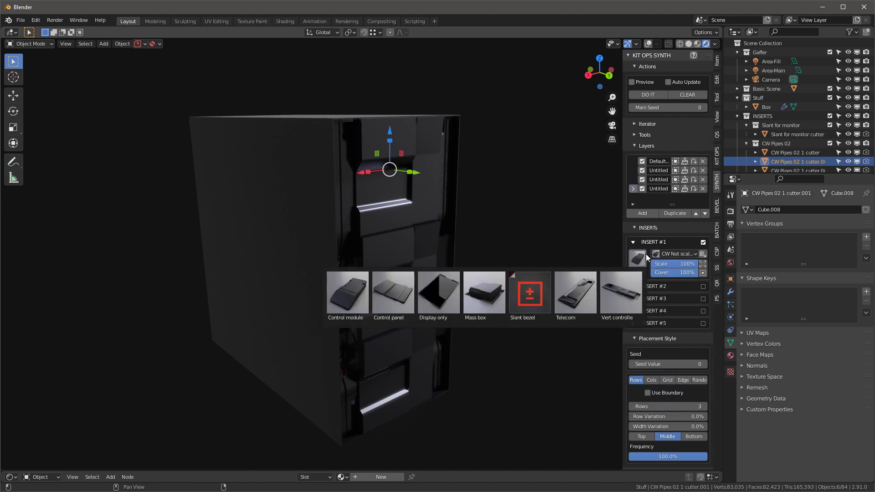
click(491, 279)
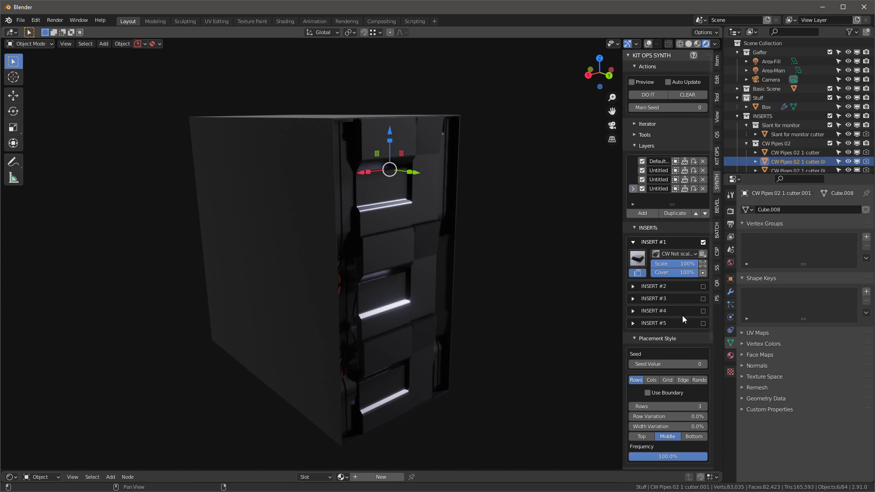
Enable INSERT #2 on the fourth layer and set it to Space golden from the CW Scaled pack.
click(631, 285)
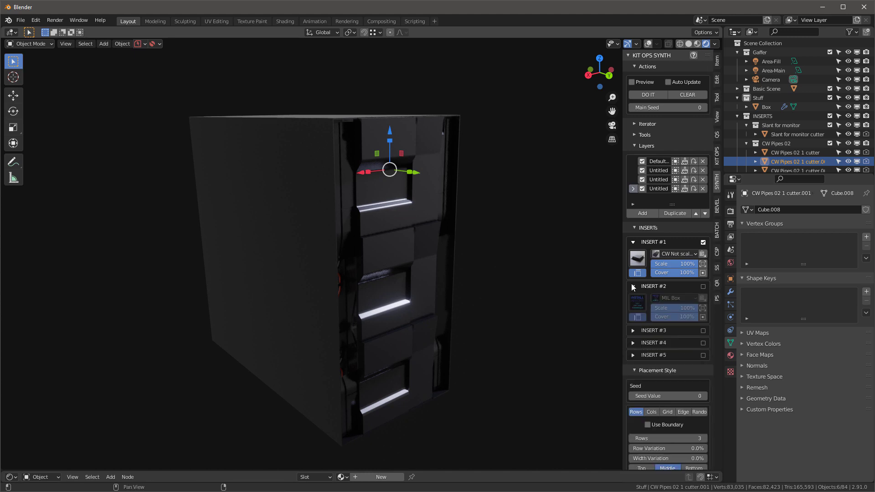
click(675, 297)
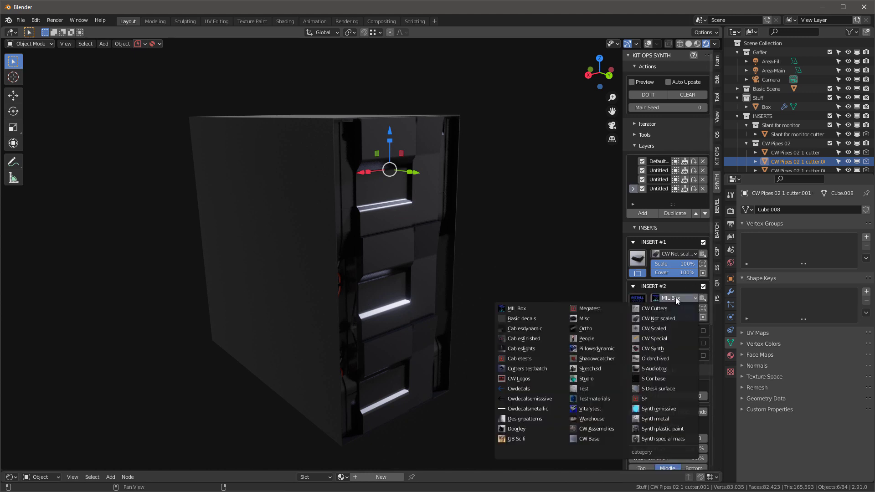
click(672, 327)
click(639, 302)
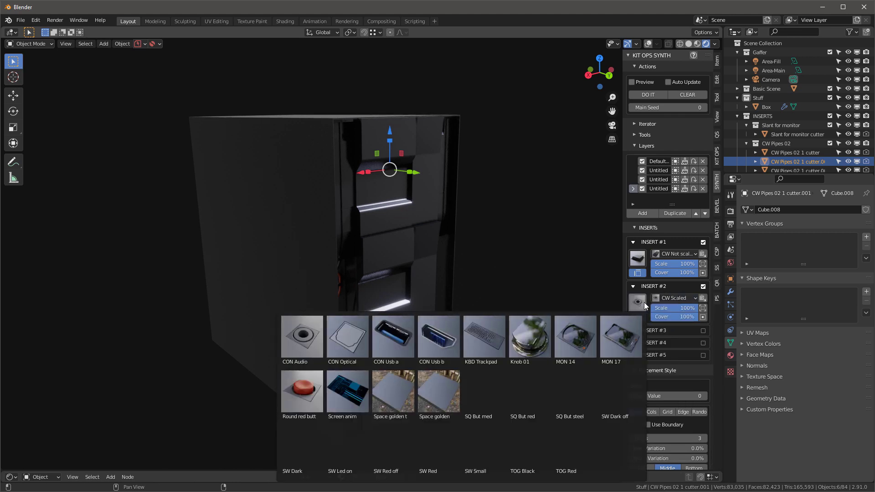
click(436, 391)
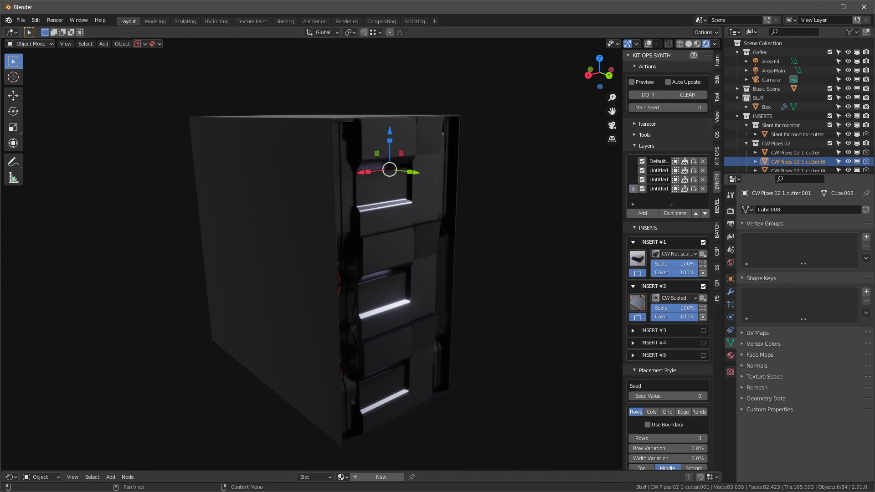
Generate the inserts on the box, then turn off the toggle beneath INSERT #2's thumbnail and regenerate them.
click(650, 97)
middle_drag(534, 179, 428, 168)
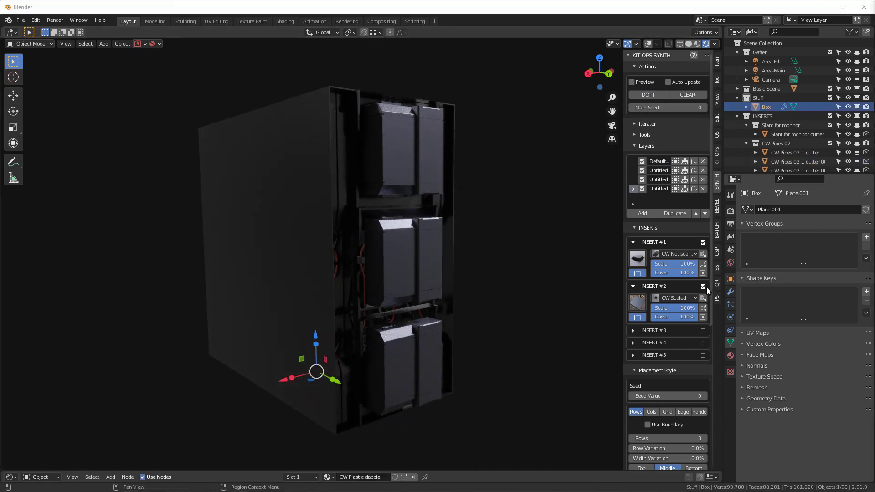
click(638, 318)
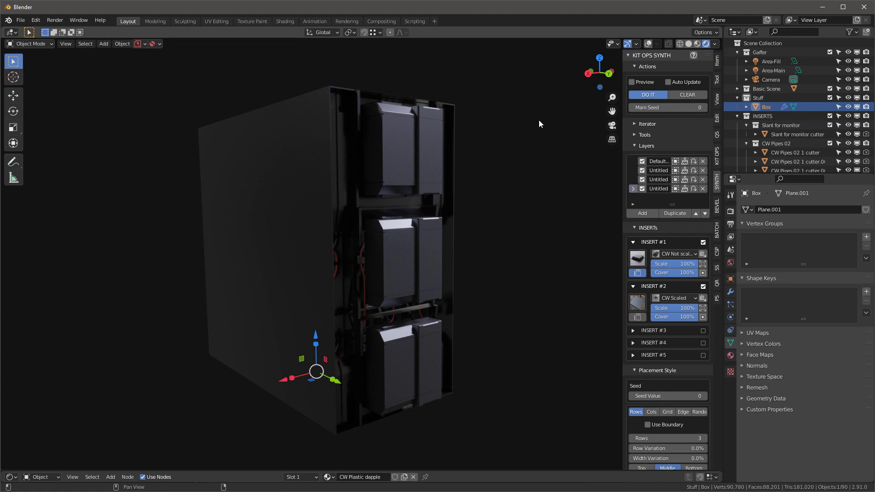
middle_drag(521, 130, 477, 147)
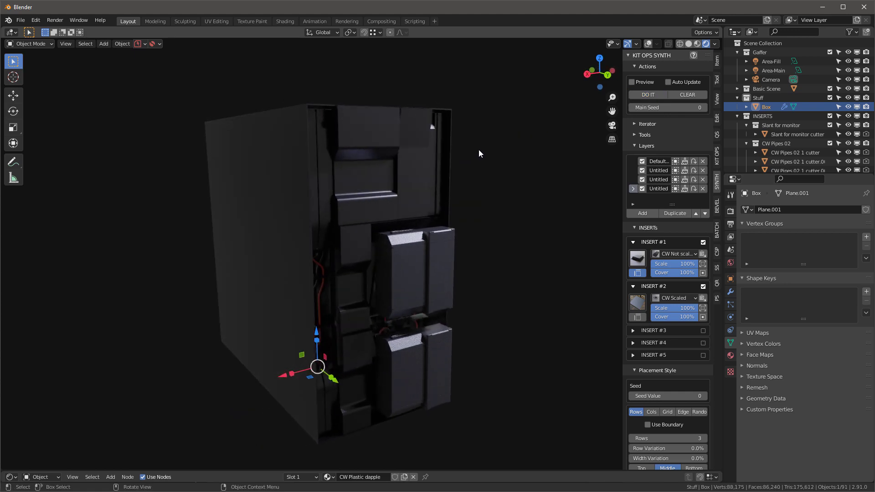
Try a Main Seed of 3 and regenerate the inserts on the box.
drag(675, 108, 697, 108)
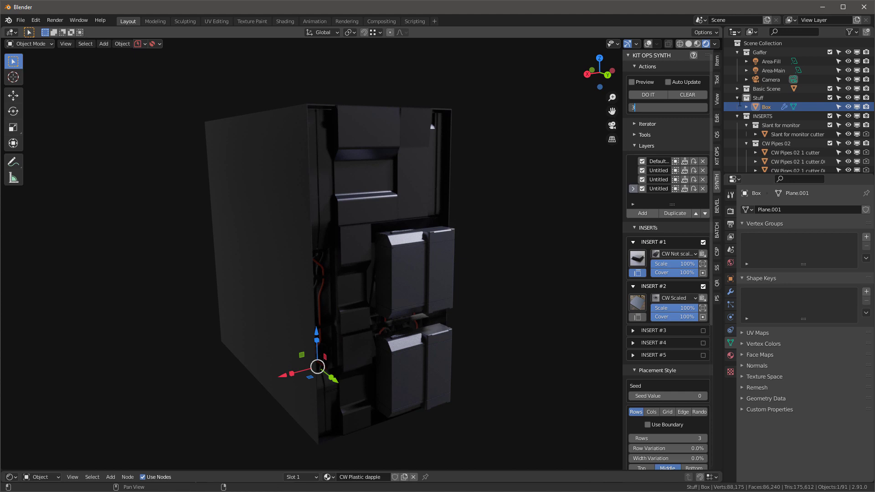
click(635, 94)
middle_drag(365, 386, 521, 415)
scroll(677, 401, down, 8)
scroll(677, 389, down, 4)
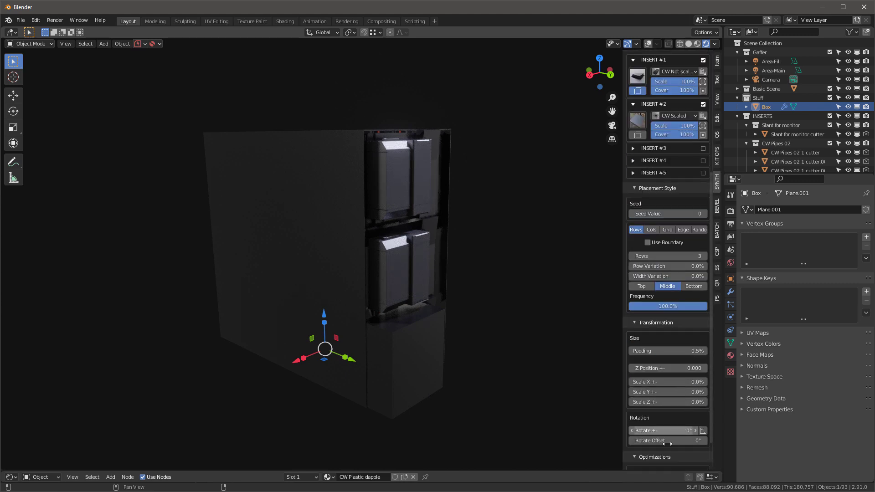
scroll(680, 215, up, 12)
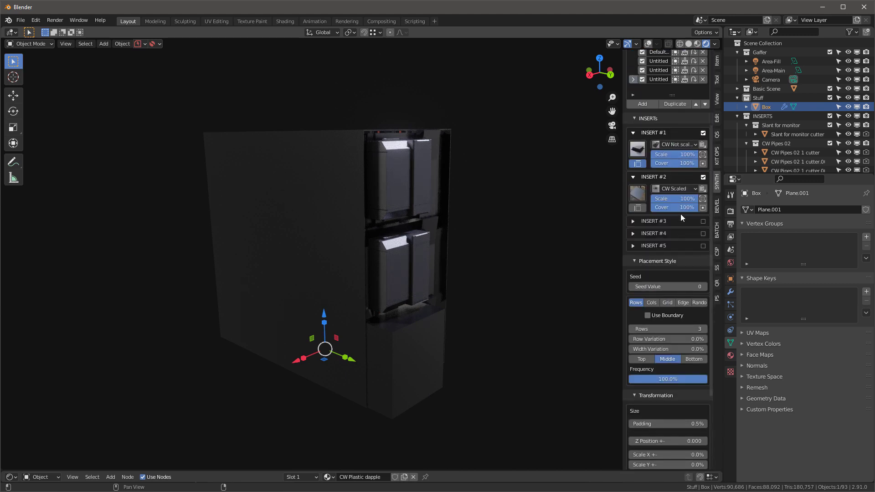
Turn on Auto Update and set the Main Seed to 2, checking the arrangement on the box's end face.
middle_drag(376, 356, 379, 290)
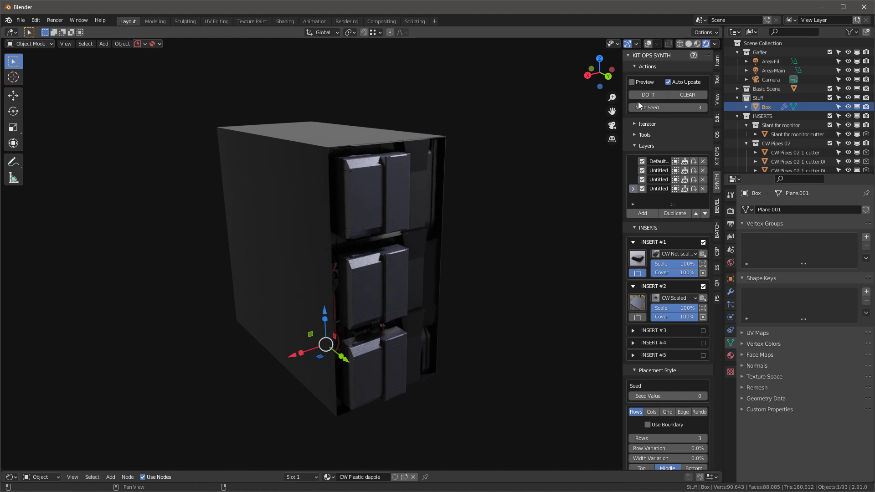
drag(633, 107, 633, 108)
click(633, 107)
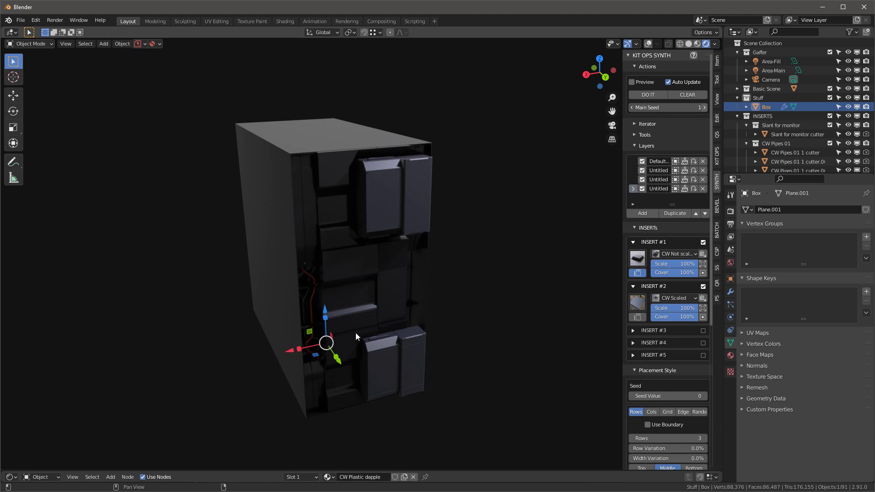
middle_drag(374, 278, 378, 303)
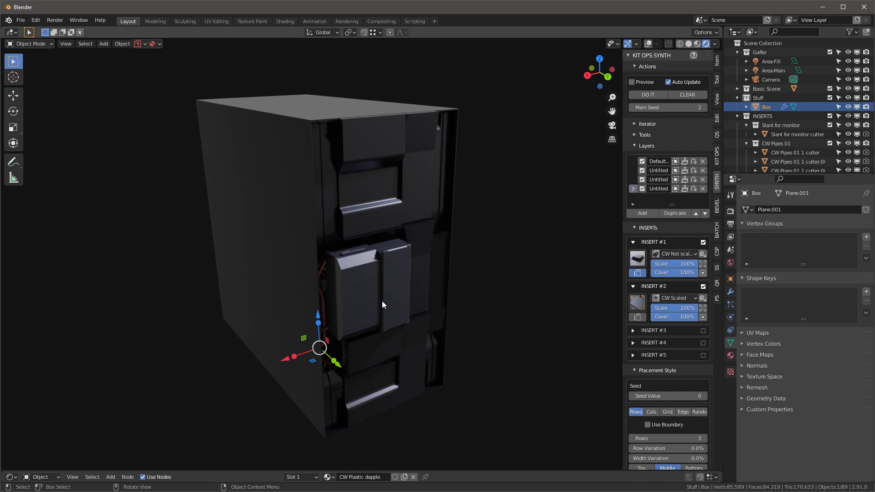
middle_drag(351, 205, 417, 120)
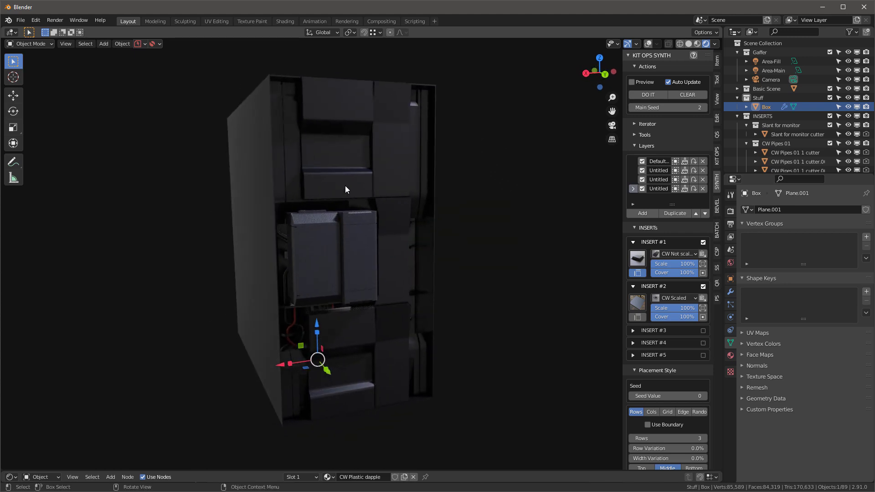
Set the Main Seed to 0 so the inserts on the box regenerate.
middle_drag(346, 189, 374, 183)
click(679, 109)
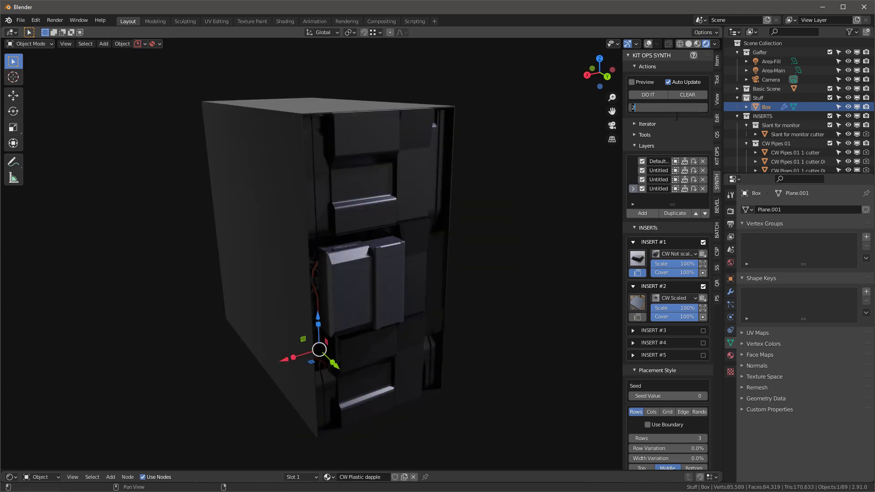
text(0)
key(Return)
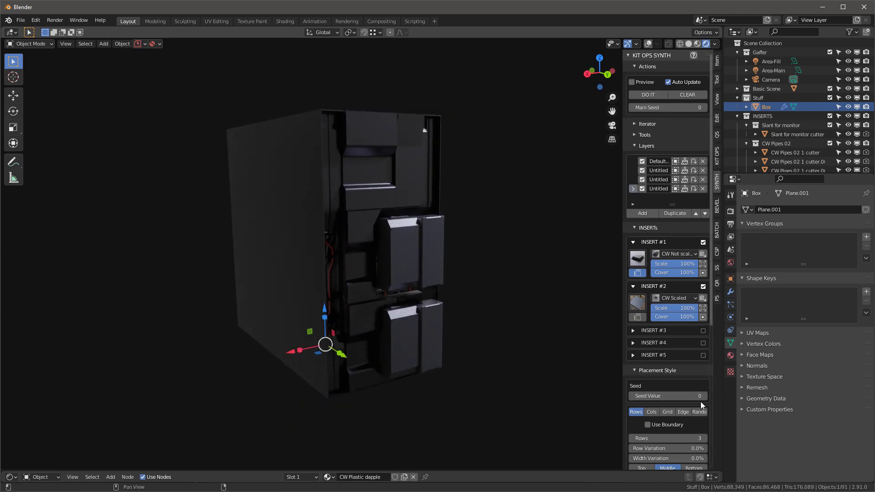
Set the fourth layer's Seed Value to 2 and check the new arrangement on the box's end face.
click(654, 396)
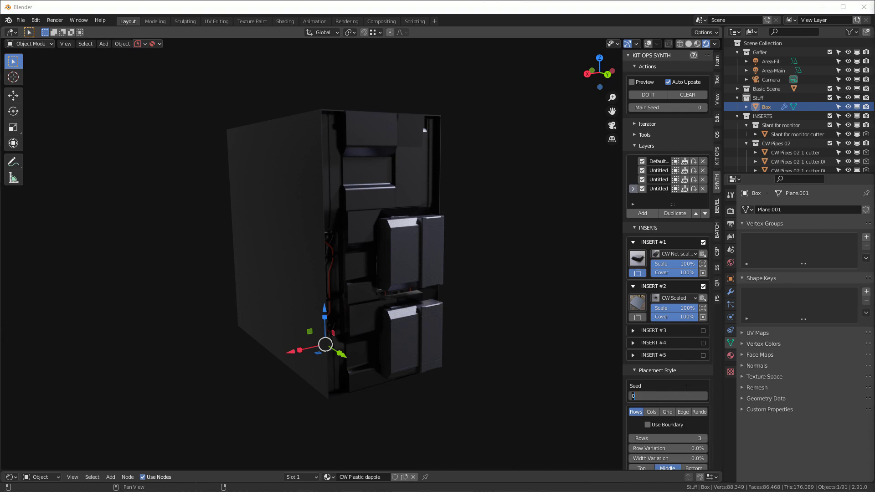
text(2)
key(Return)
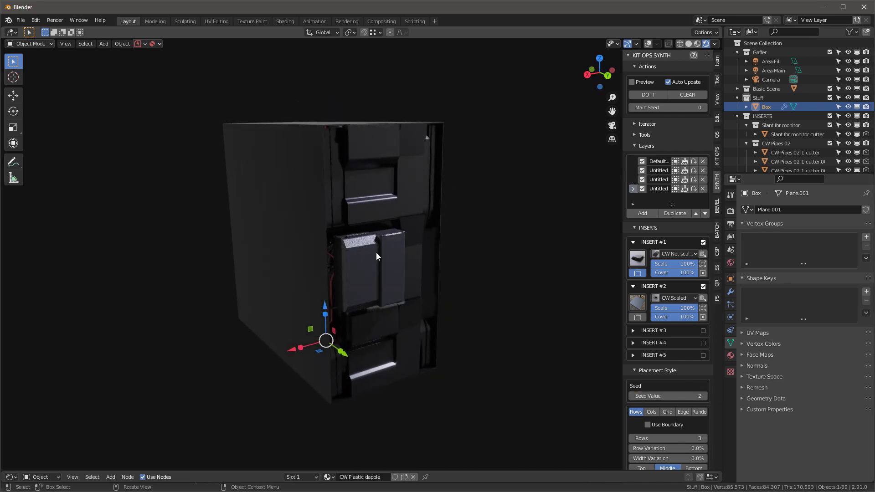
middle_drag(379, 250, 404, 246)
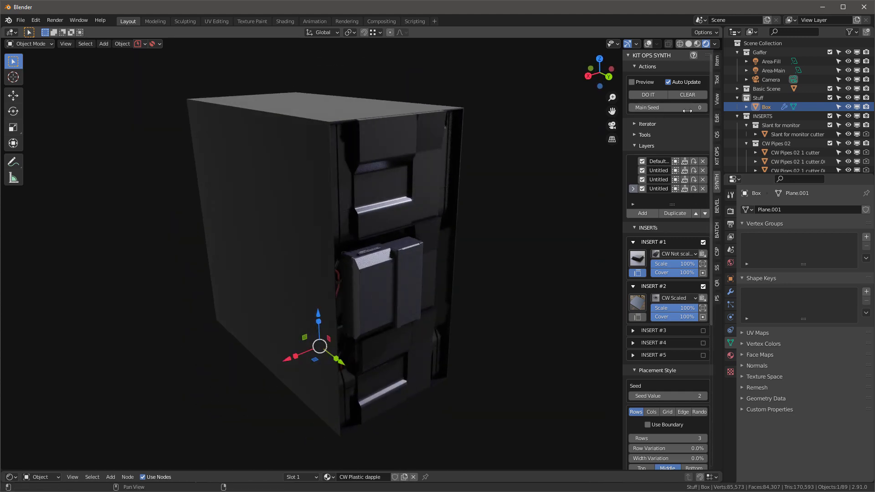
mouse_move(398, 237)
middle_down()
mouse_move(303, 218)
mouse_move(405, 235)
middle_up()
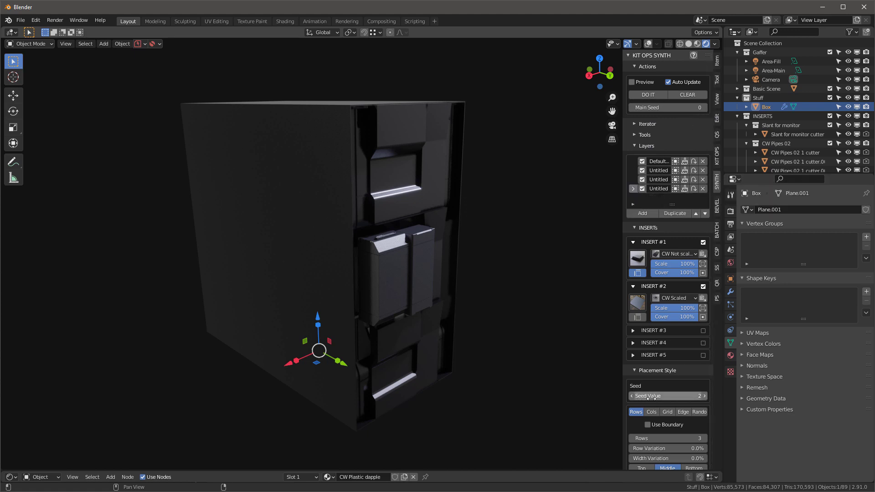
middle_drag(390, 195, 639, 215)
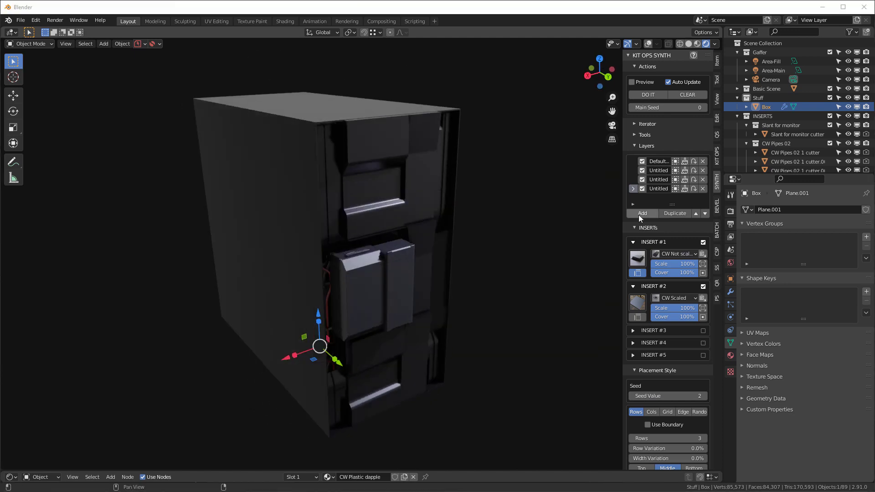
Add a fifth layer, turn off Auto Update, and set the layer's INSERT #1 to MON 14 from the CW Scaled pack.
click(641, 213)
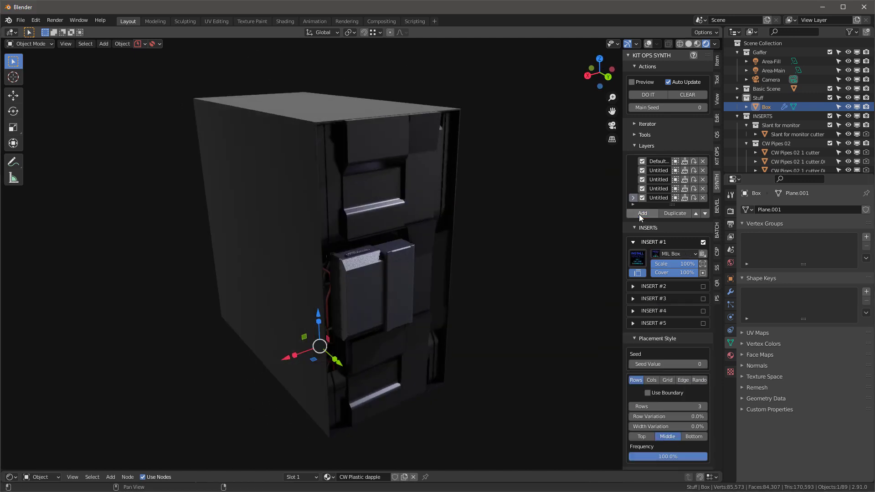
click(682, 254)
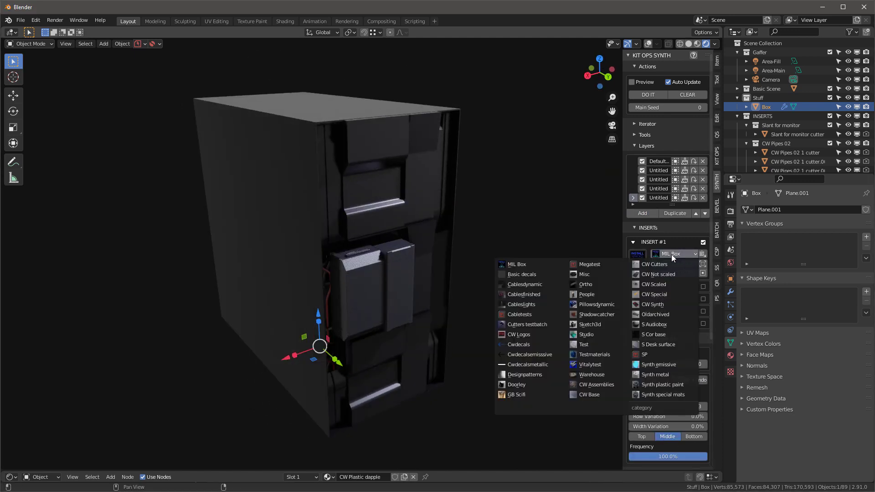
click(664, 284)
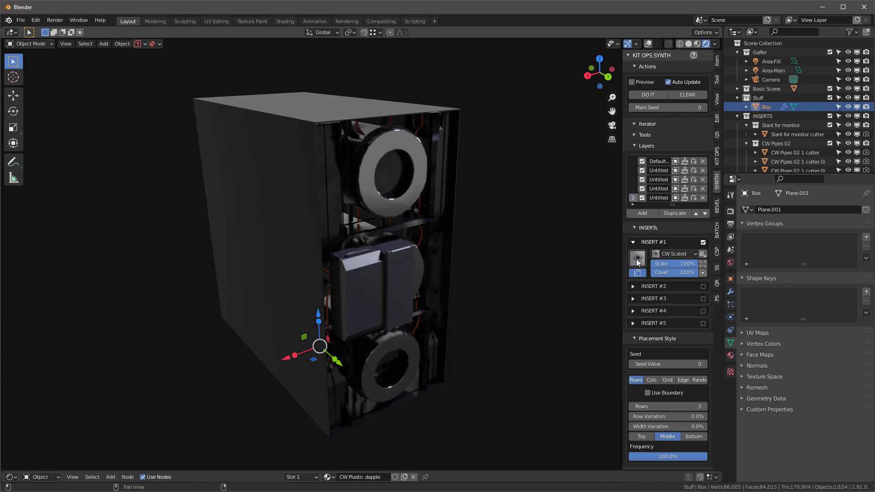
click(669, 82)
click(641, 258)
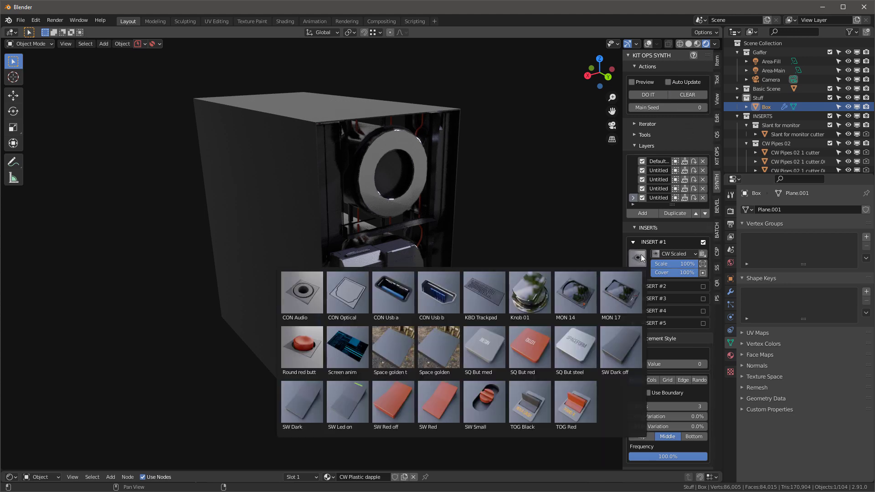
click(576, 287)
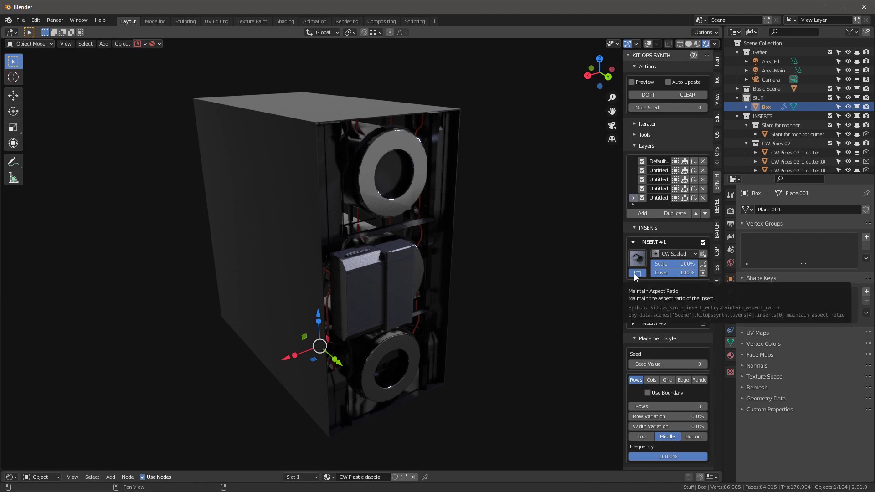
Restrict the MON 14 insert to a single use, then clear and regenerate the inserts on the box.
click(702, 273)
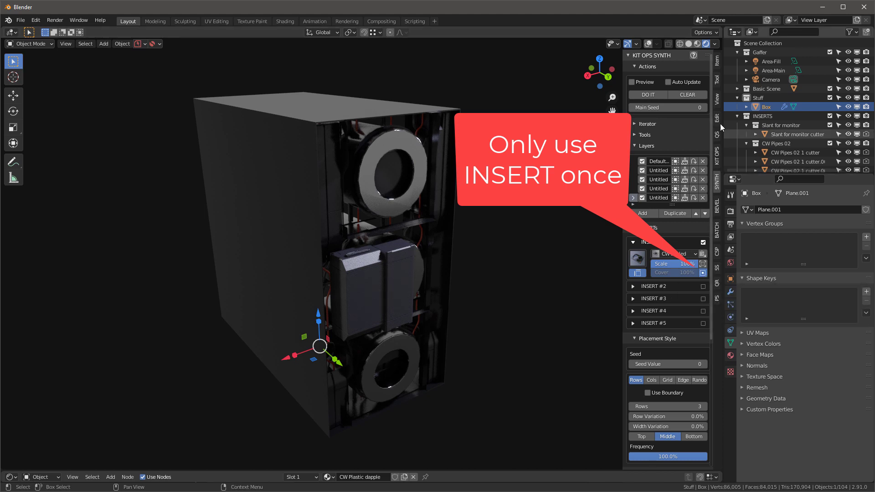
click(691, 95)
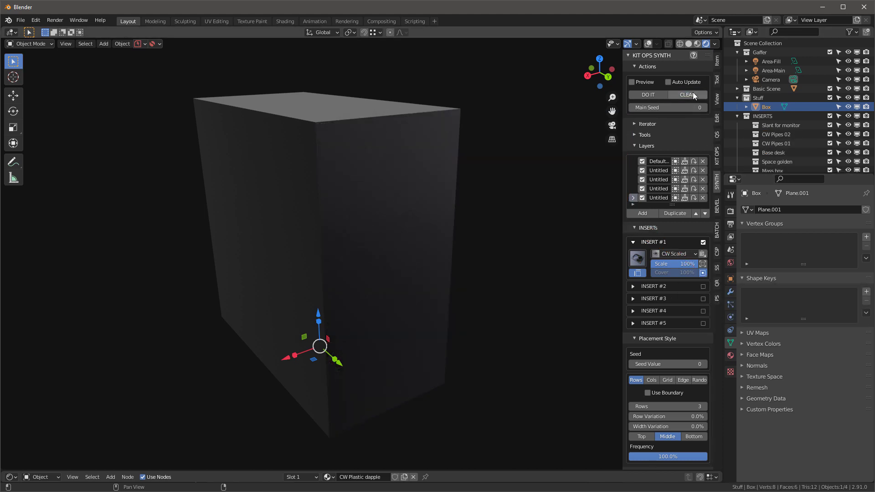
click(649, 95)
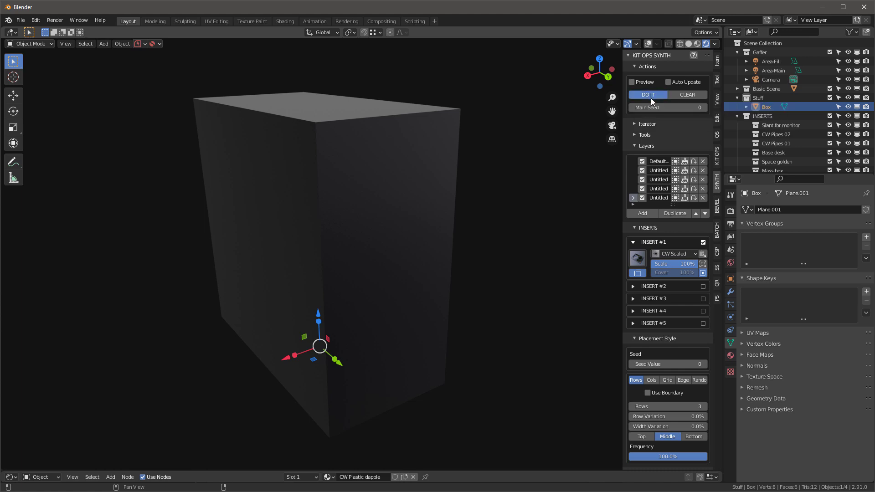
middle_drag(478, 205, 433, 192)
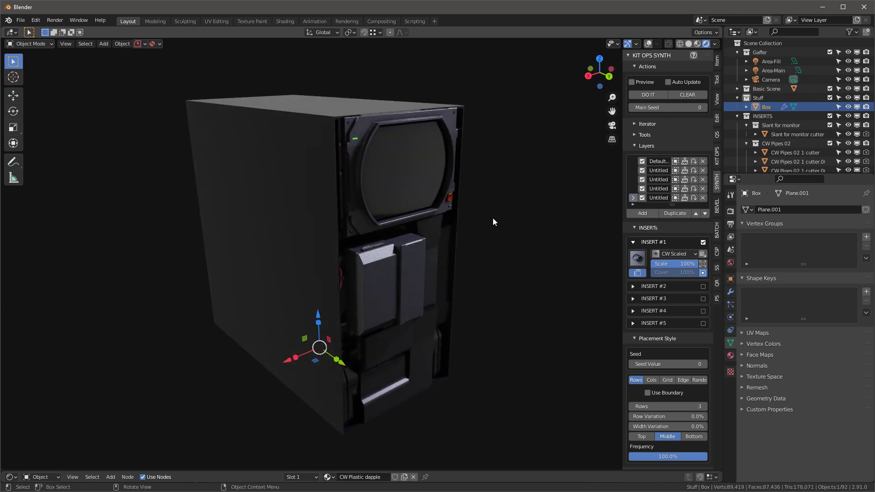
scroll(657, 318, down, 4)
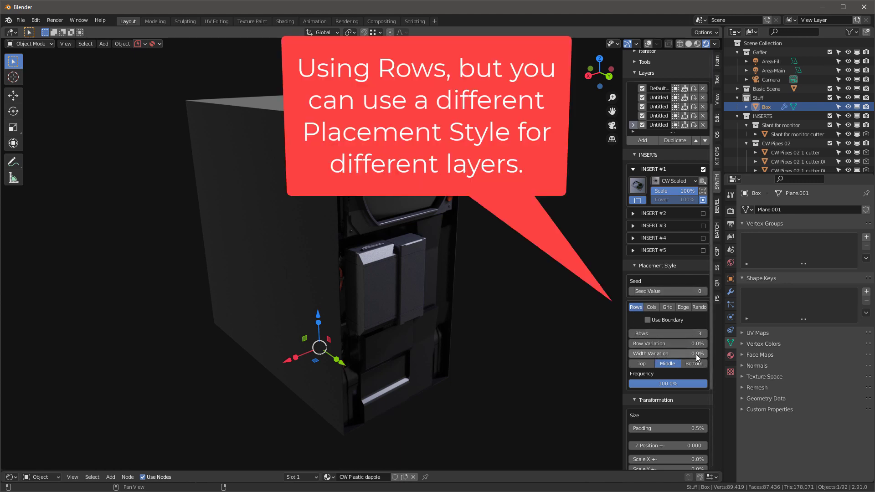
scroll(696, 354, up, 4)
middle_drag(352, 166, 439, 223)
key(ctrl+KP_1)
middle_drag(393, 199, 271, 121)
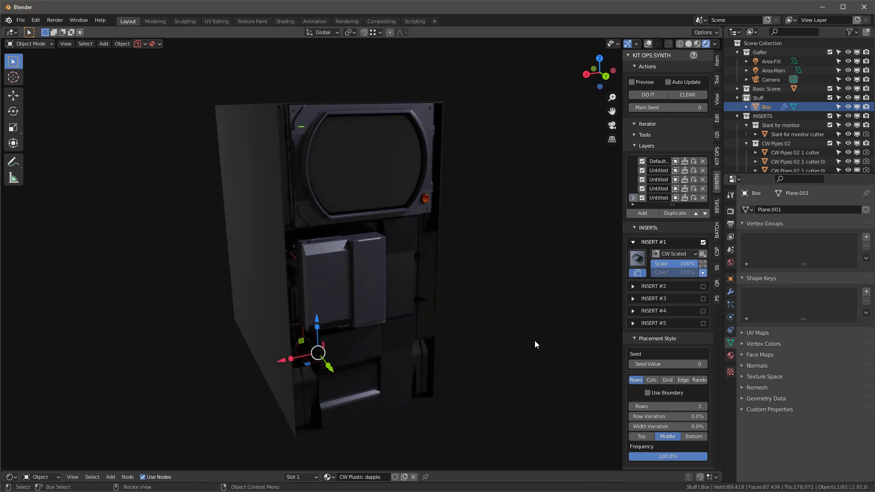
Add a sixth layer and set its INSERT #1 to Border blivet from the CW Cutters pack.
click(643, 212)
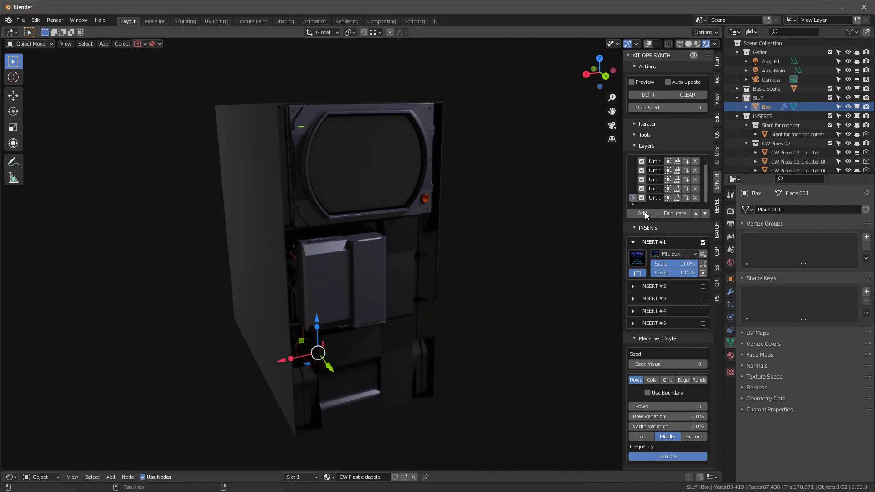
click(657, 255)
click(664, 255)
click(640, 255)
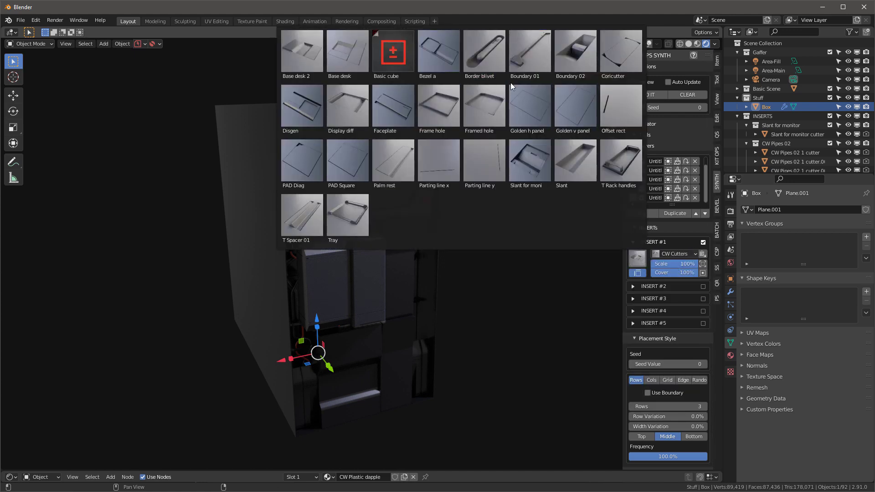
click(480, 34)
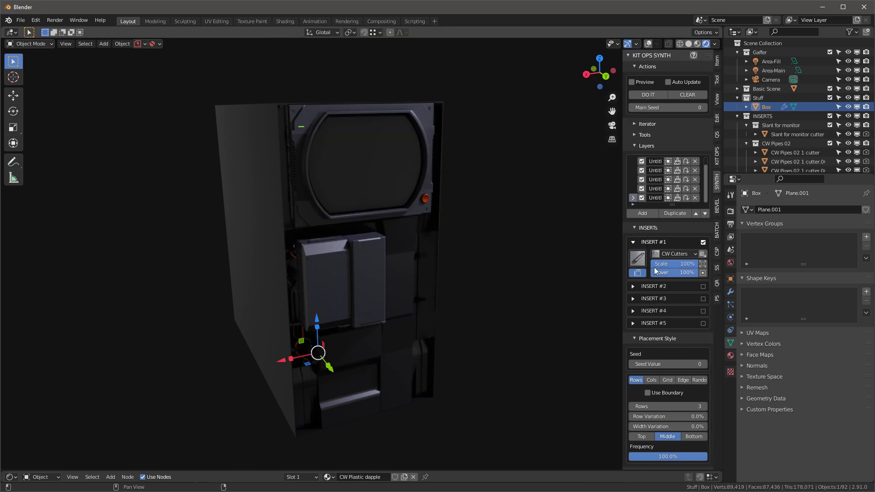
Set the Border blivet insert's Scale to 10% and switch the layer's placement style to Edge.
click(682, 264)
text(10)
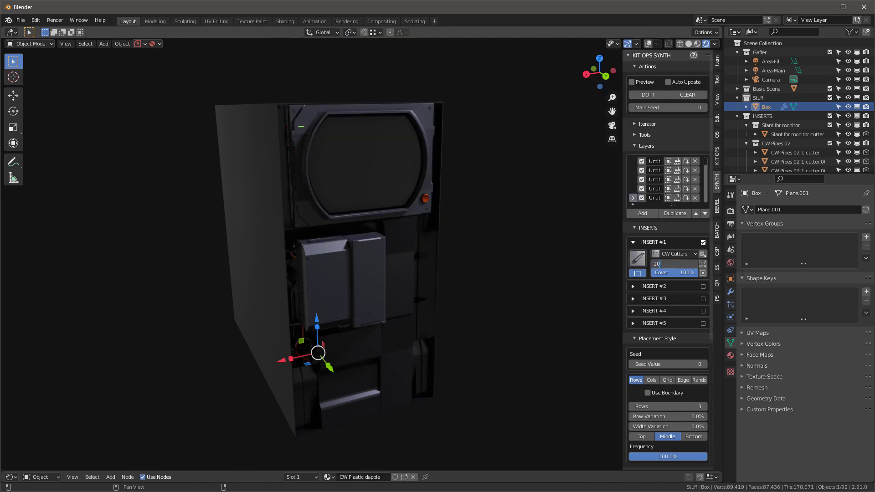
key(Tab)
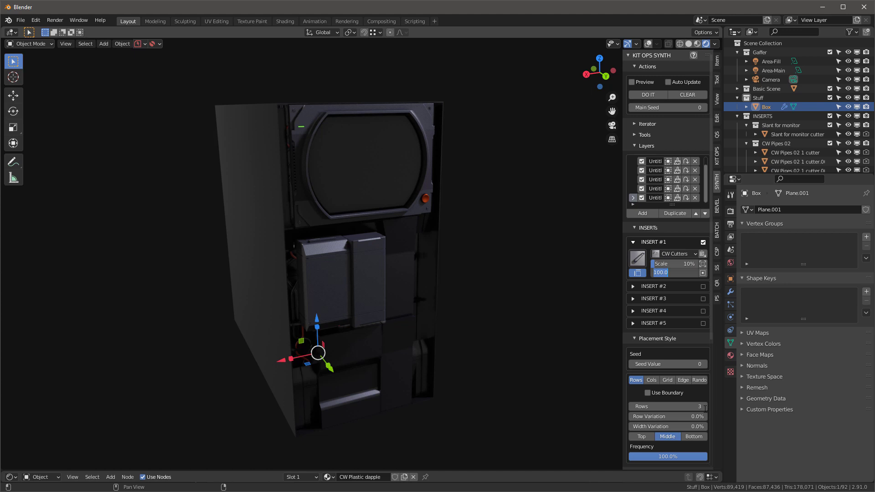
click(681, 381)
click(681, 381)
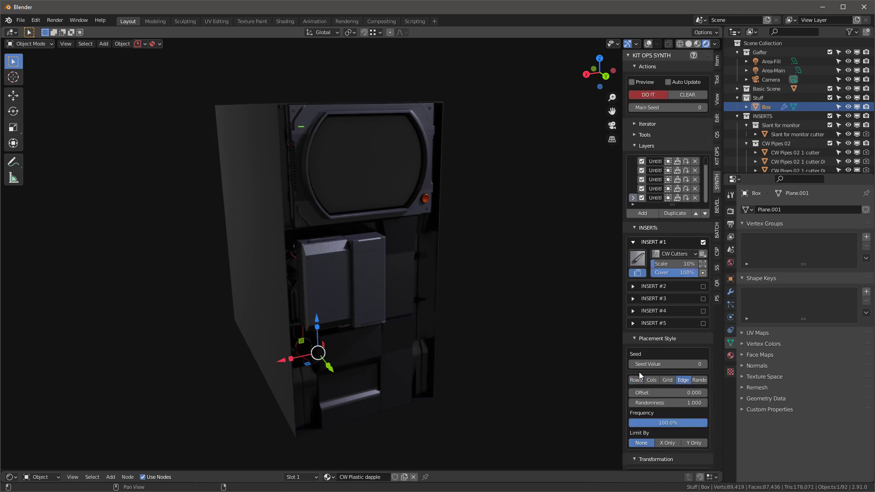
Set the edge placement's Frequency to 20% and generate the inserts, checking the rim of the box's end face.
click(674, 422)
text(20)
key(Return)
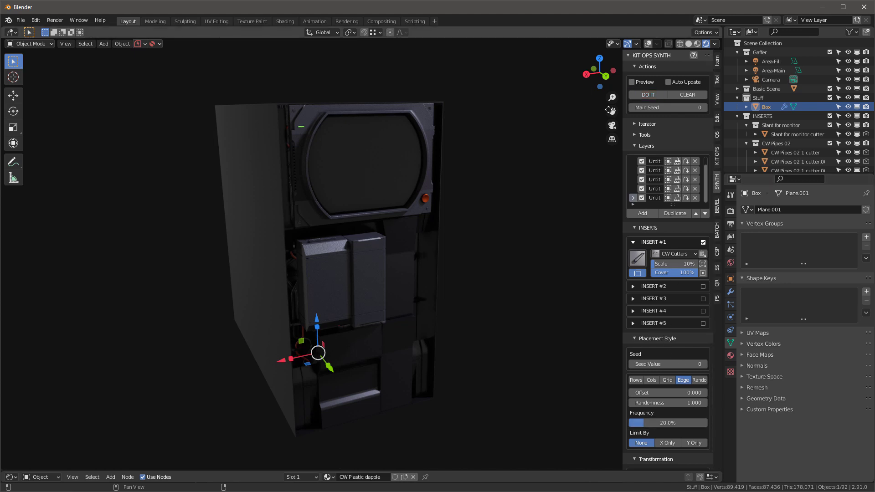
click(656, 93)
middle_drag(466, 163, 309, 223)
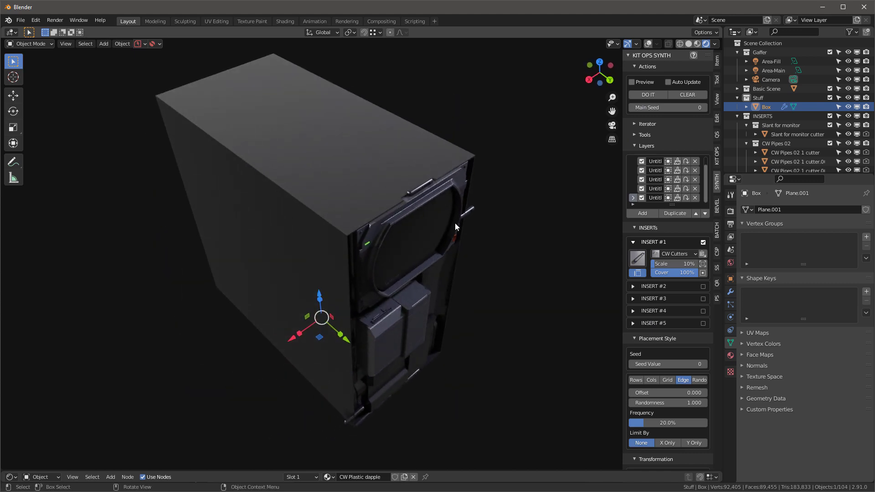
middle_drag(455, 223, 431, 116)
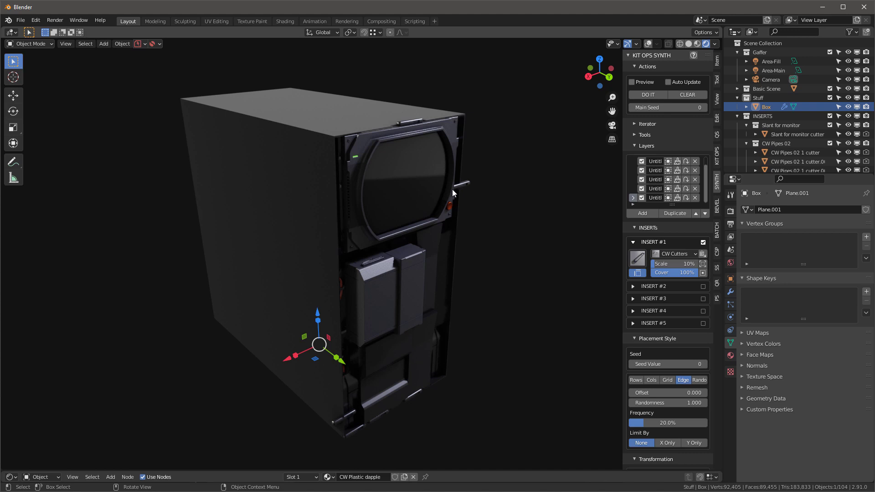
middle_drag(343, 345, 363, 360)
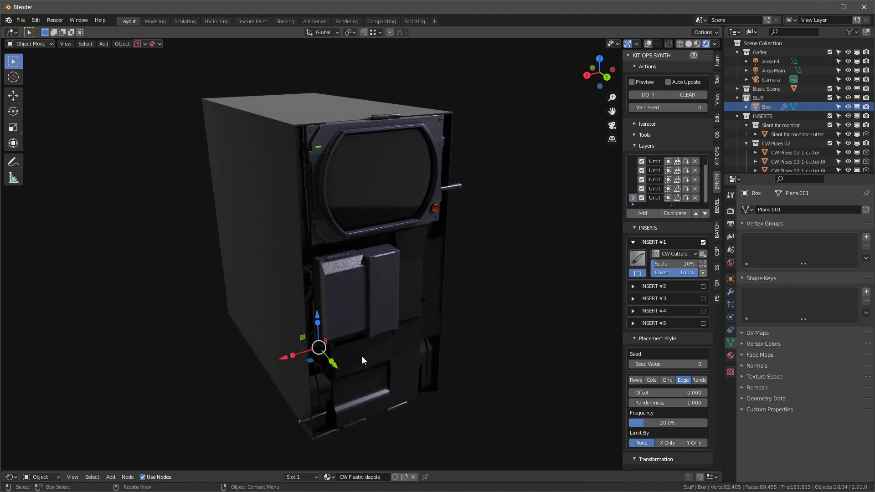
Limit the edge placement to X Only and regenerate the inserts on the box.
scroll(669, 382, down, 3)
click(666, 387)
scroll(675, 214, up, 3)
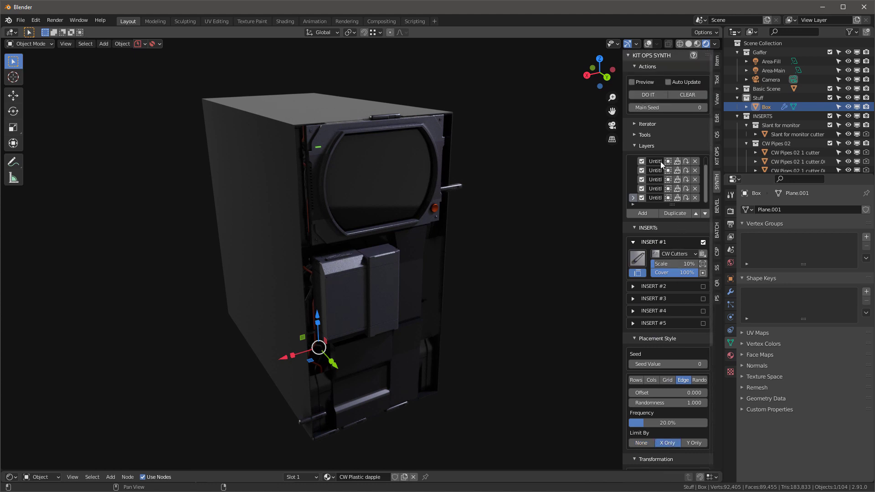
click(651, 93)
middle_drag(319, 146, 445, 425)
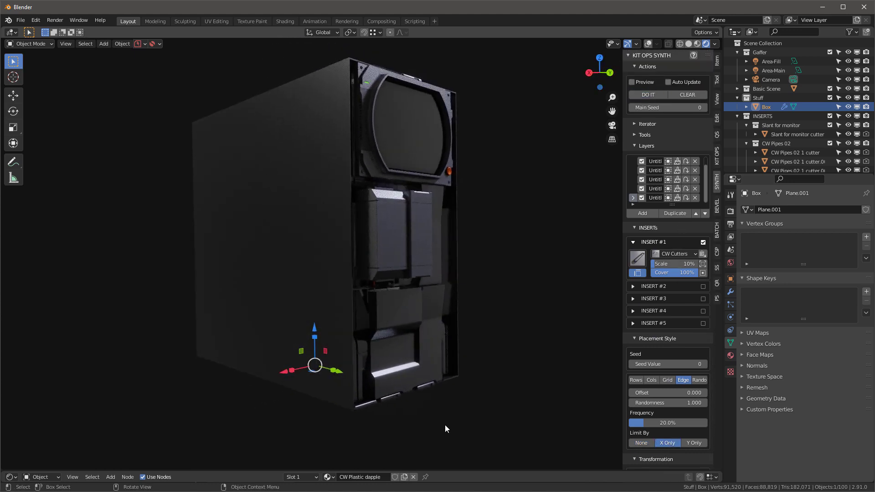
middle_drag(394, 248, 407, 168)
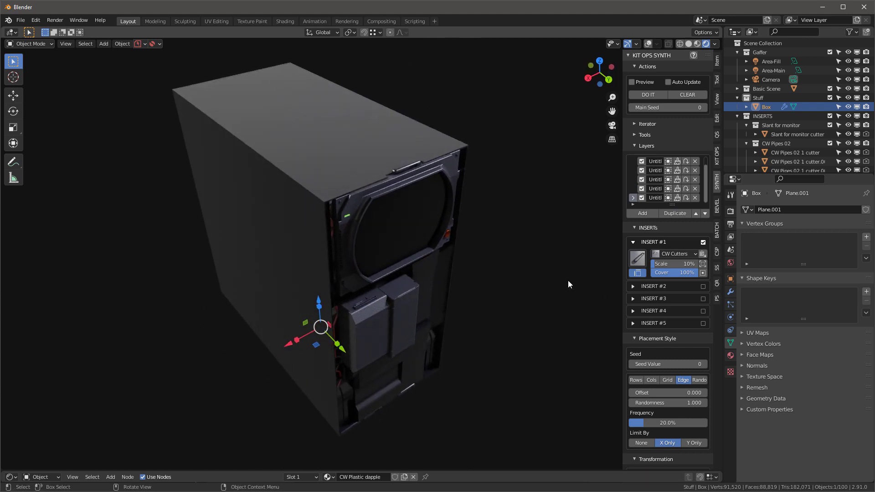
Set the edge layer's Seed Value to 1 and turn on Auto Update.
click(705, 363)
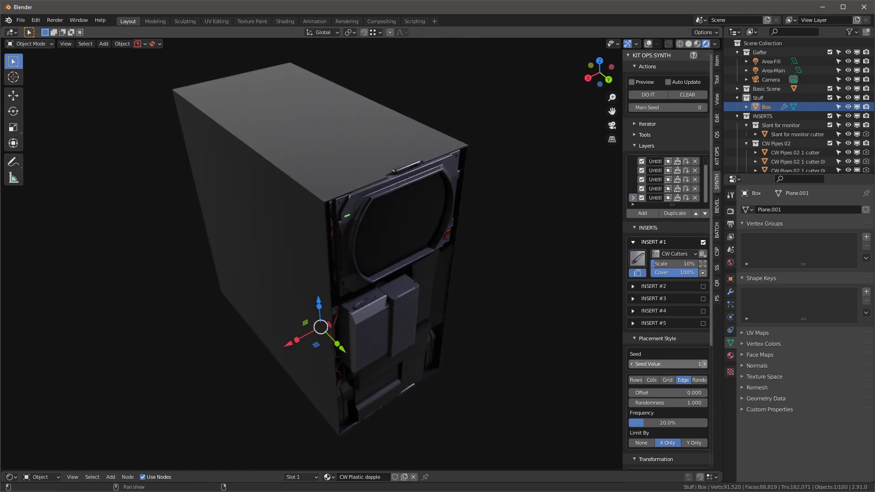
click(669, 82)
middle_drag(388, 249, 405, 201)
scroll(388, 223, up, 2)
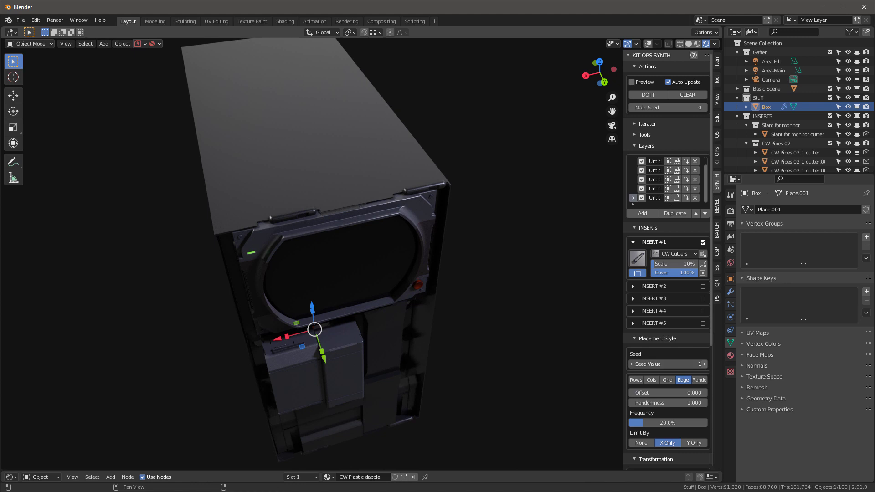
Raise the edge layer's Seed Value to 5 and inspect the resulting edge inserts around the monitor.
click(704, 364)
click(704, 364)
click(704, 364)
click(704, 364)
scroll(696, 459, down, 6)
click(392, 286)
middle_drag(392, 287, 392, 290)
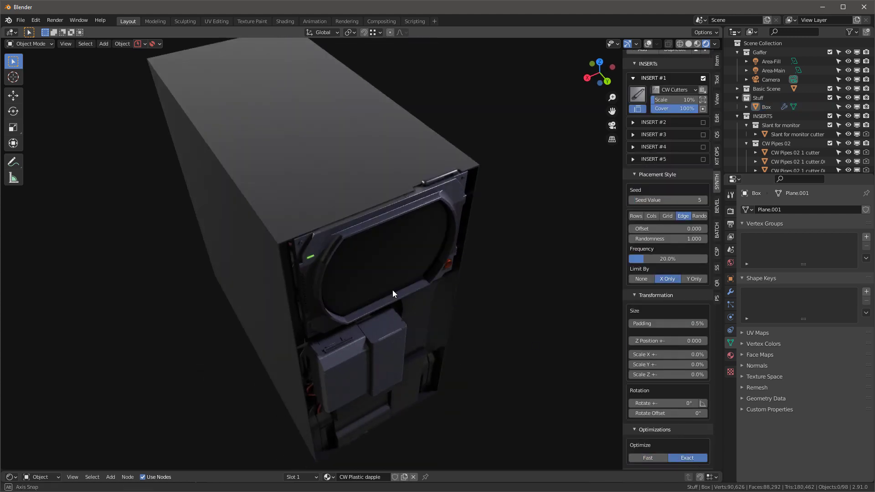
middle_drag(399, 240, 409, 311)
middle_drag(411, 279, 411, 223)
scroll(648, 219, up, 8)
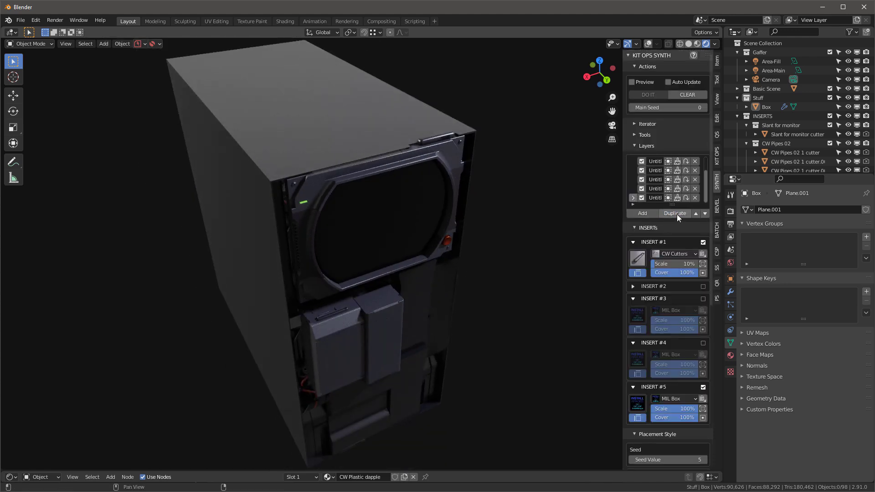
Limit the duplicated edge layer to Y Only and regenerate its inserts with Auto Update turned on.
scroll(661, 338, down, 12)
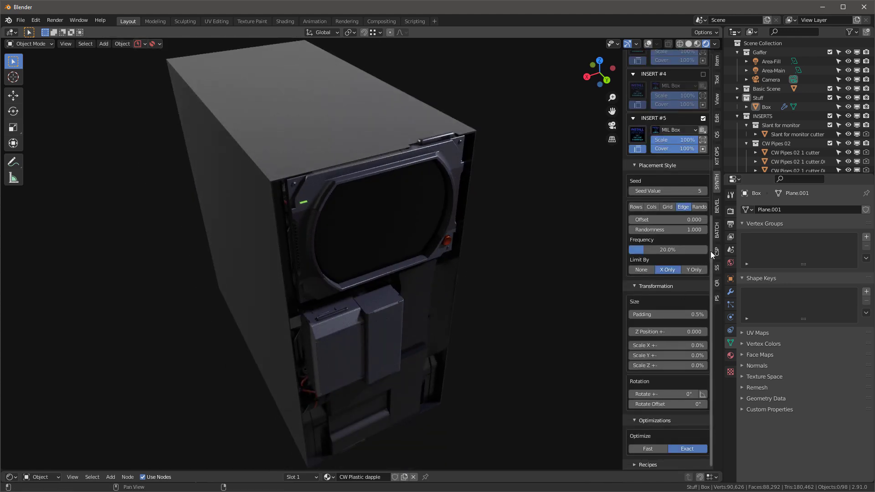
scroll(699, 269, up, 12)
click(668, 81)
click(637, 96)
middle_drag(403, 263, 414, 222)
middle_drag(444, 253, 459, 187)
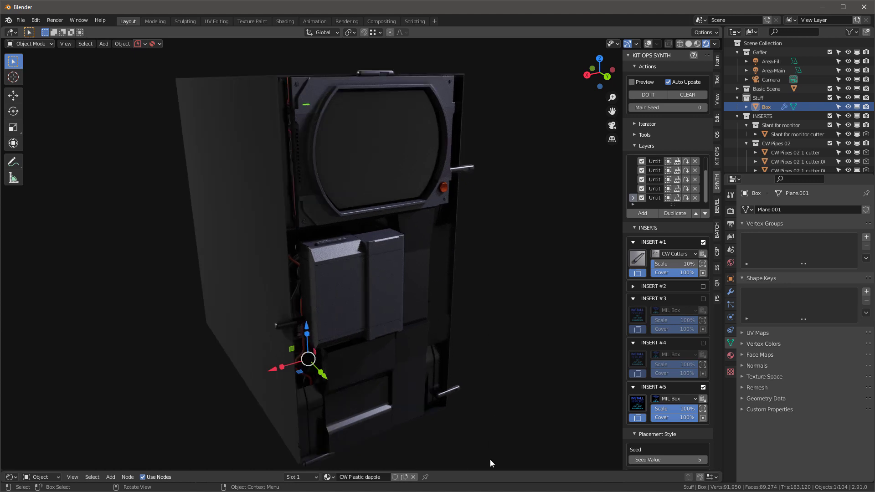
Set the Y Only edge layer's Rotate +- to 90° and inspect the inserts along the end face's vertical edges.
scroll(663, 372, down, 11)
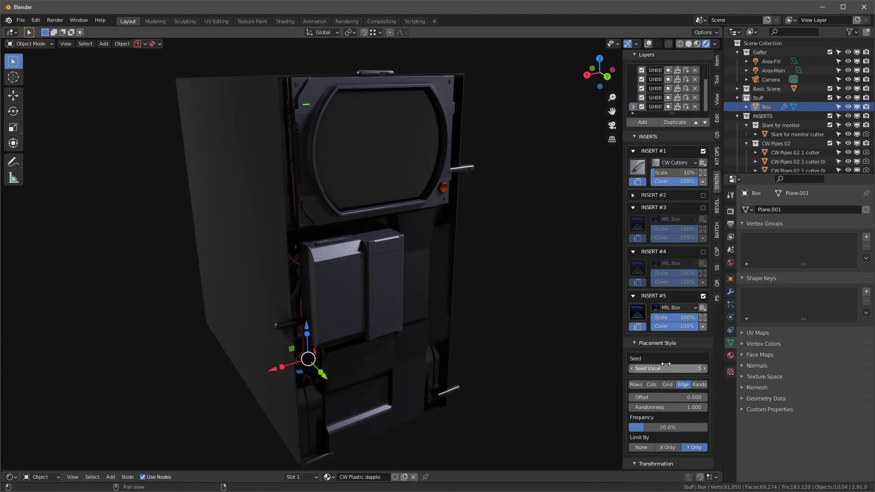
scroll(664, 368, down, 4)
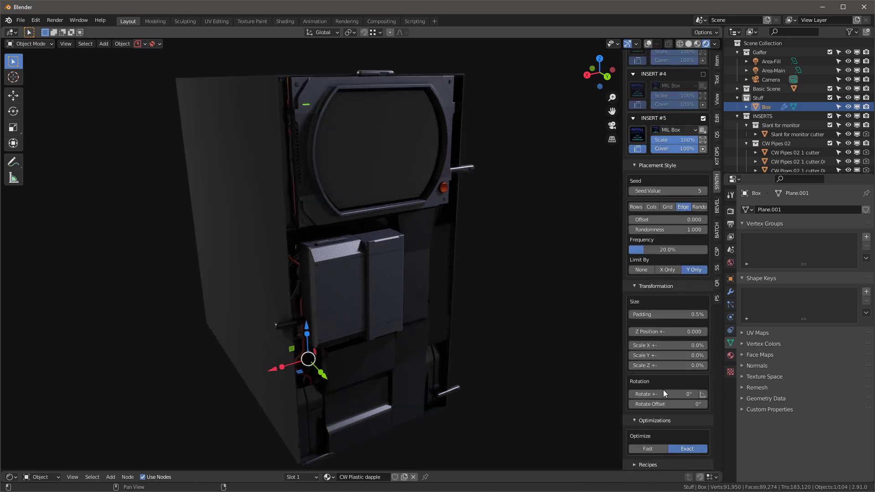
click(633, 394)
text(90)
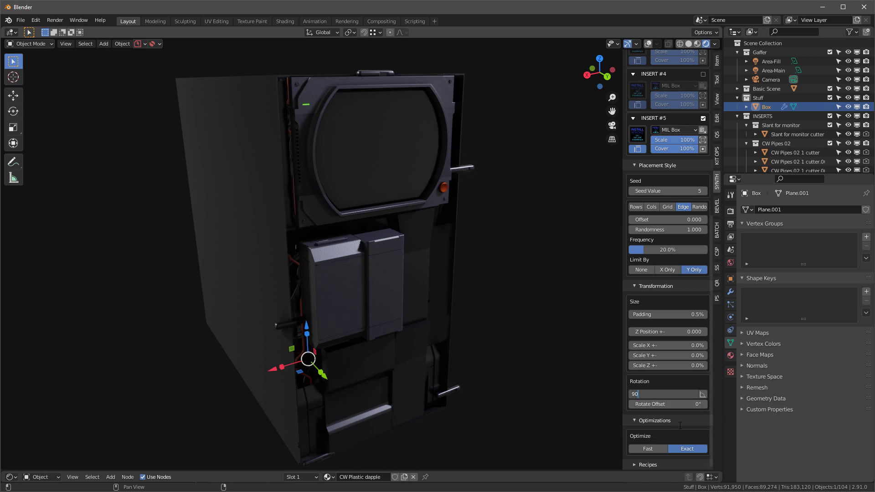
key(Return)
middle_drag(449, 254, 422, 222)
scroll(412, 157, up, 5)
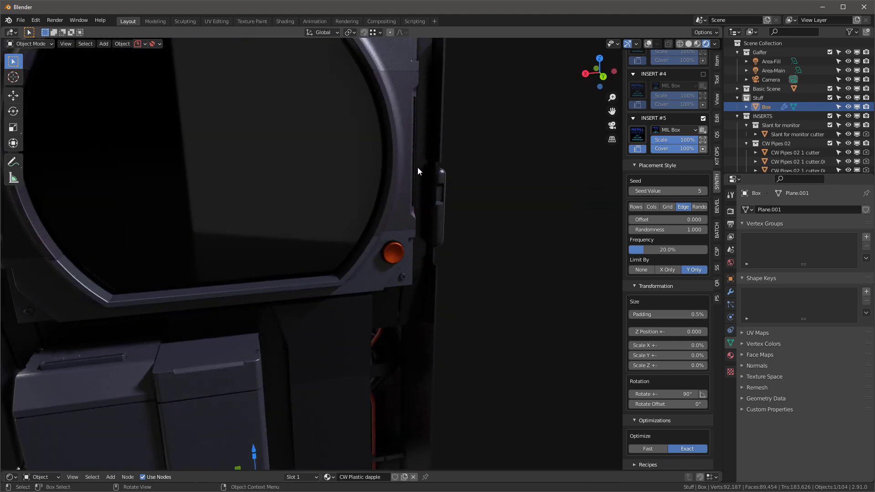
scroll(418, 167, down, 4)
scroll(444, 198, down, 2)
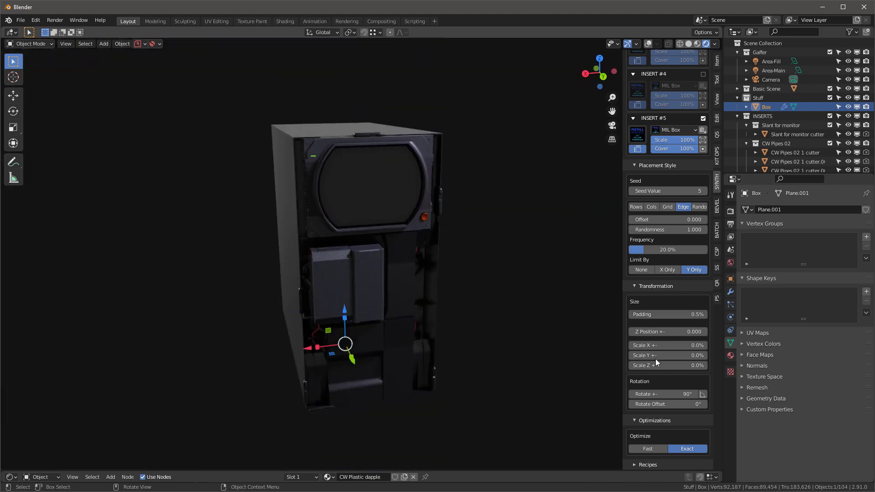
Set the Y Only edge layer's Offset to 0.02.
click(677, 220)
text(.02)
key(Return)
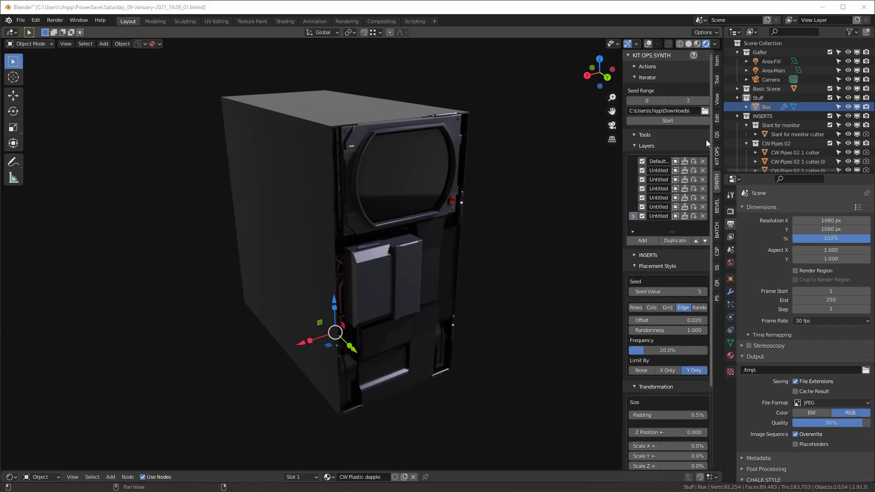
Set the upper limit of the Iterator's Seed Range to 25.
click(637, 77)
click(634, 77)
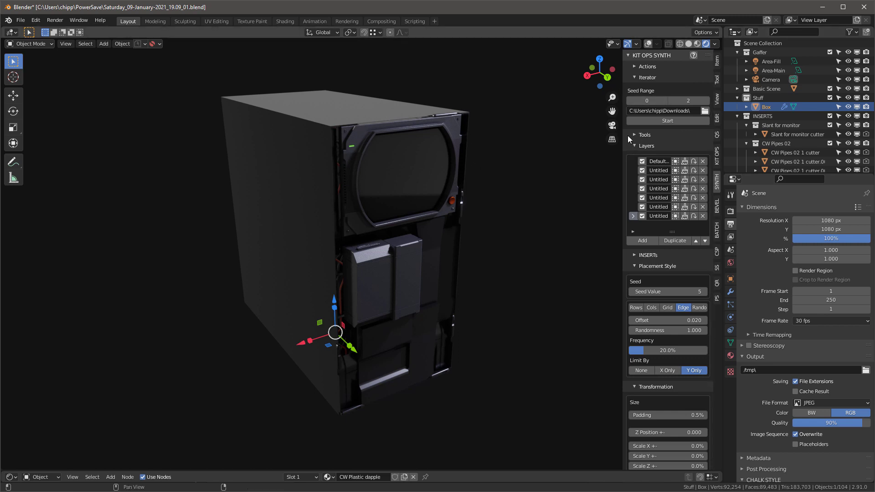
click(676, 101)
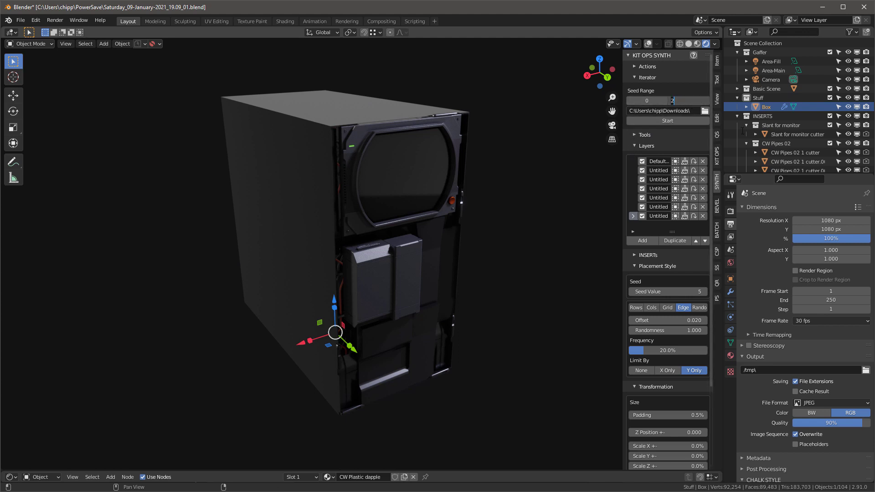
text(5)
Choose the BoxDesign renders folder as the Iterator's output location and check that folder in File Explorer.
click(705, 111)
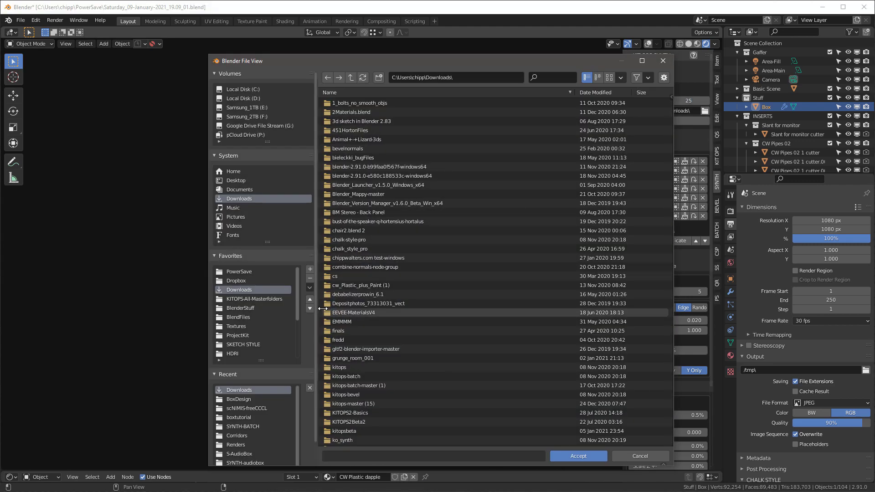
click(233, 400)
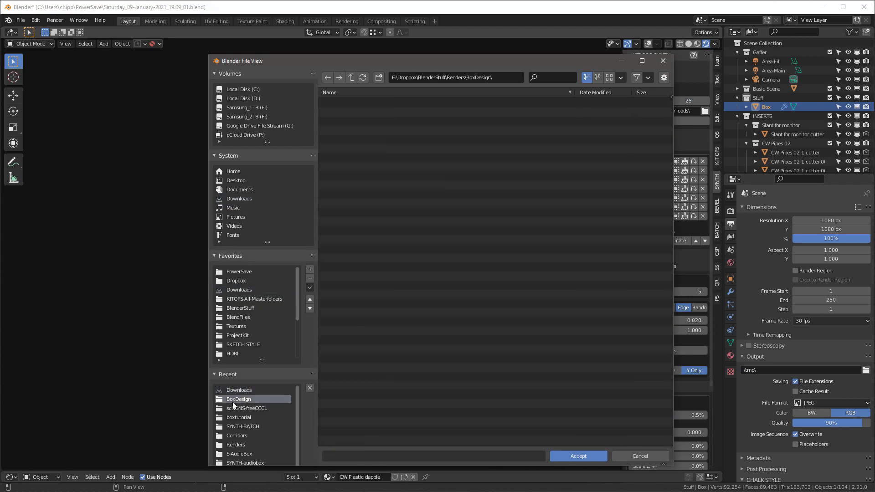
click(583, 457)
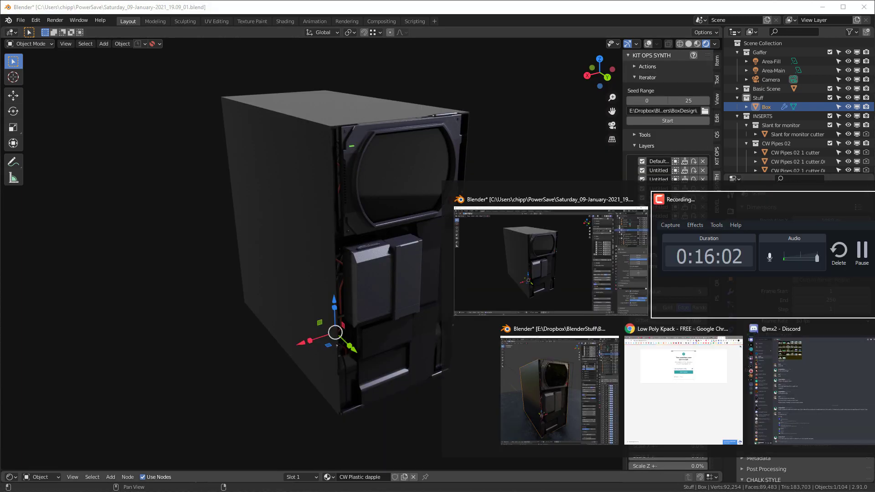
click(561, 401)
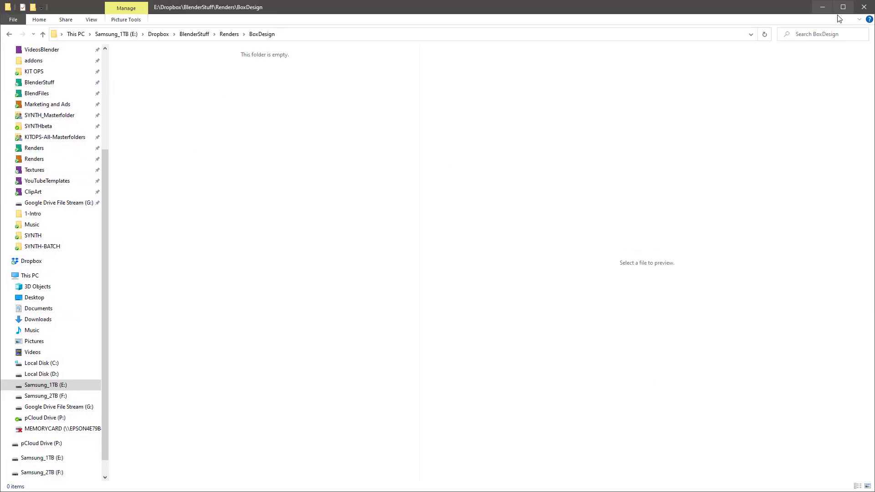
click(822, 7)
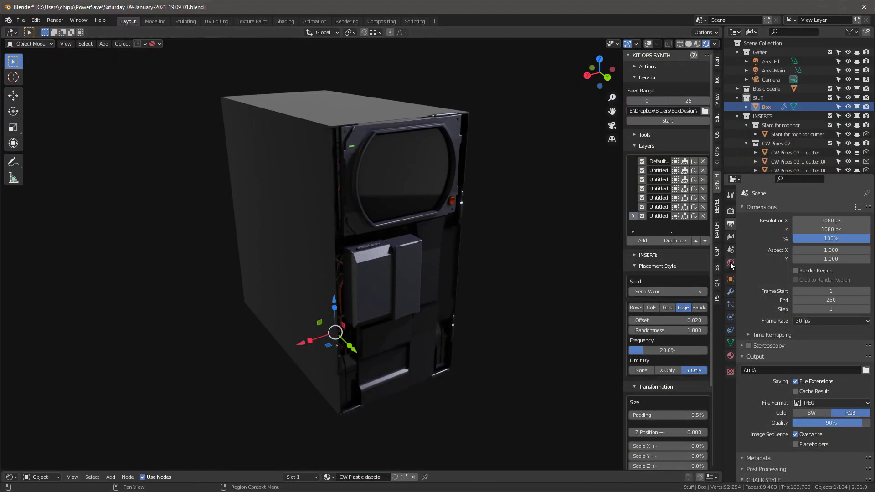
Test-render the box through the camera and start the Iterator for seeds 0 to 25.
key(KP_0)
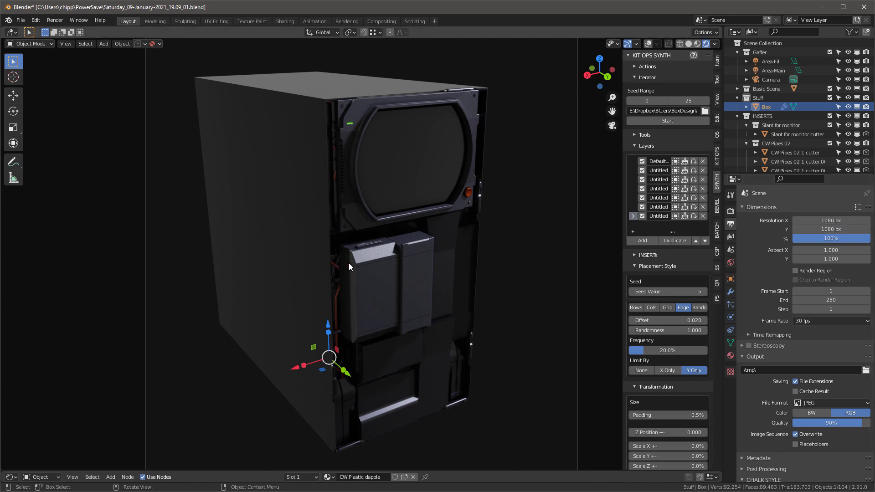
key(F12)
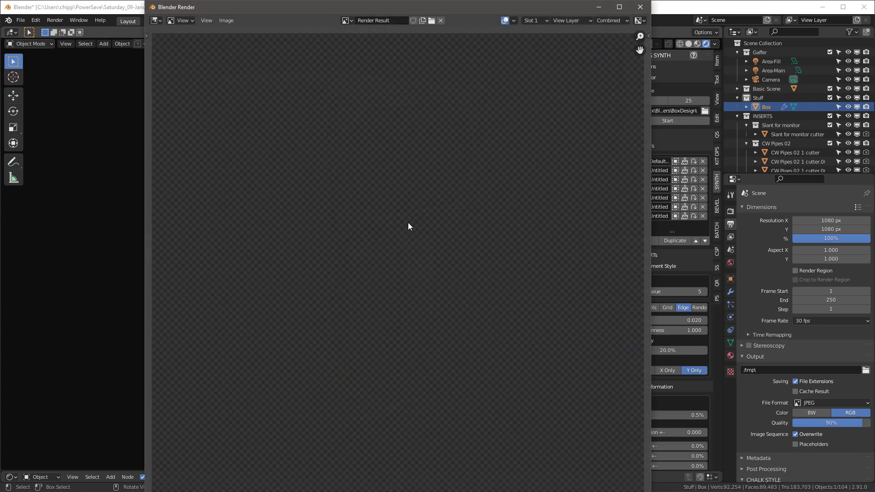
key(Escape)
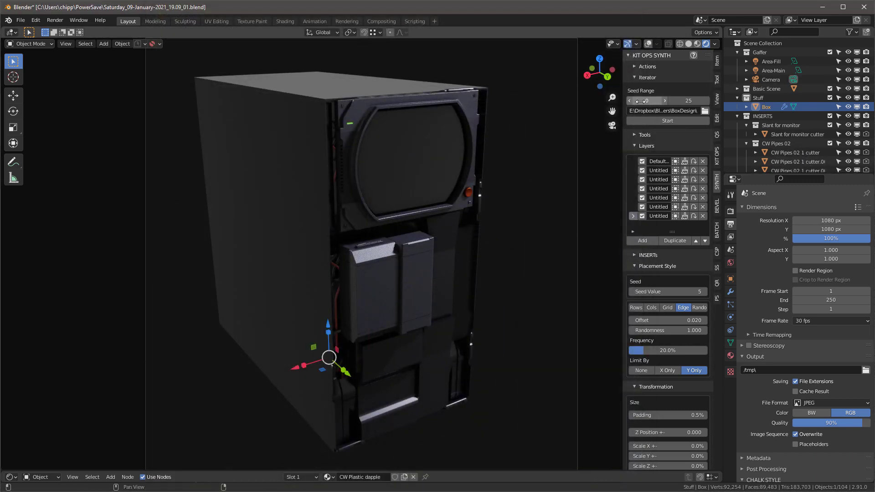
click(670, 123)
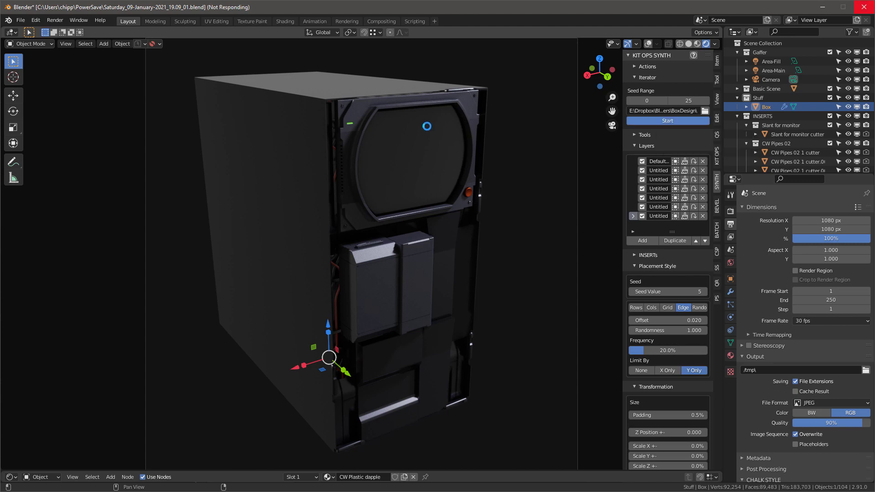
Switch to File Explorer and preview synth_iterator_0.jpg and synth_iterator_1.jpg in the BoxDesign folder.
key(alt+Tab)
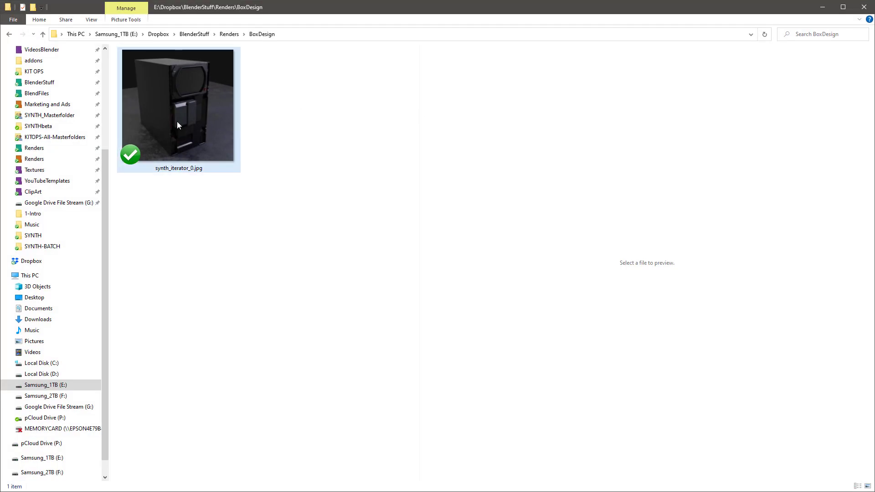
click(177, 124)
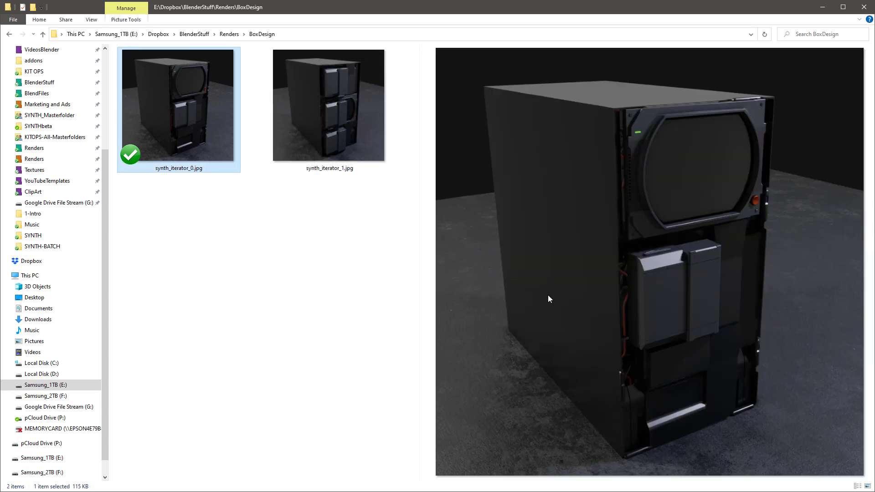
click(359, 120)
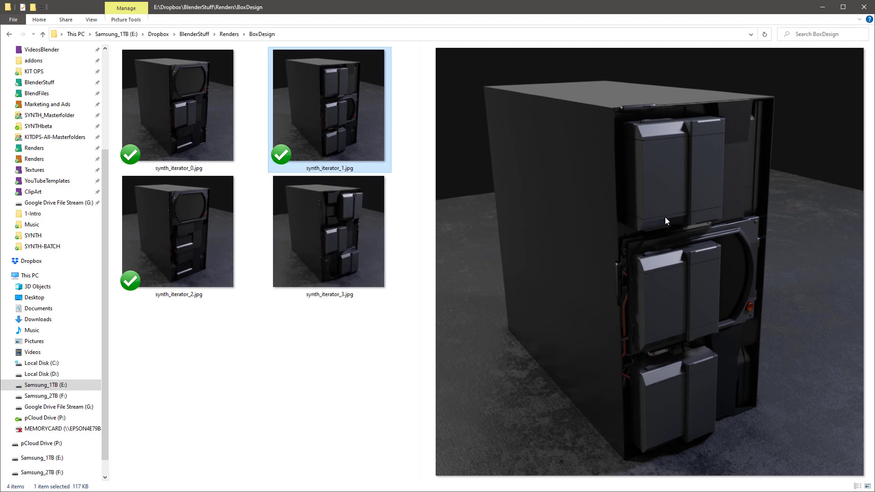
Review the Iterator renders one by one from synth_iterator_0.jpg to synth_iterator_25.jpg, comparing the box front variations.
click(183, 94)
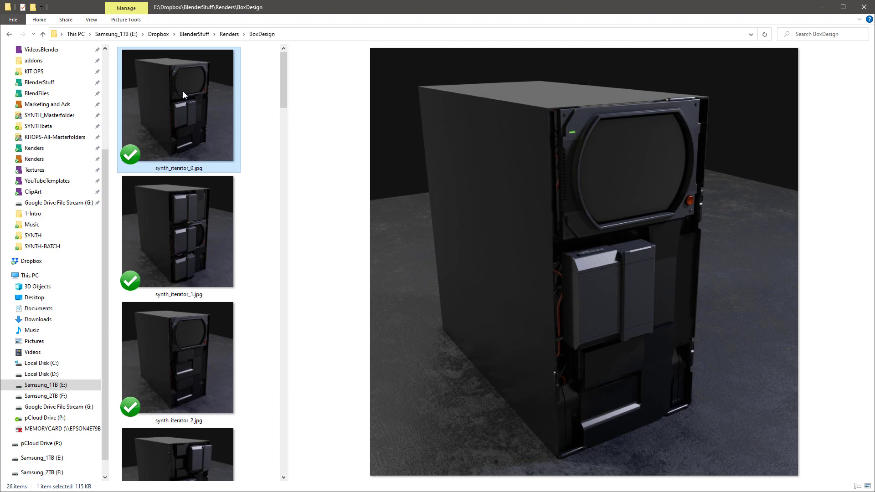
key(Down)
key(Down)
key(Down)
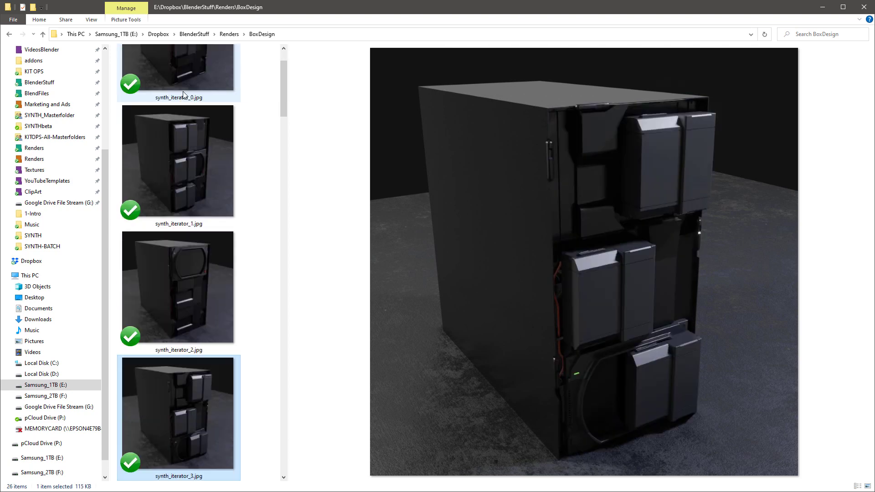
key(Up)
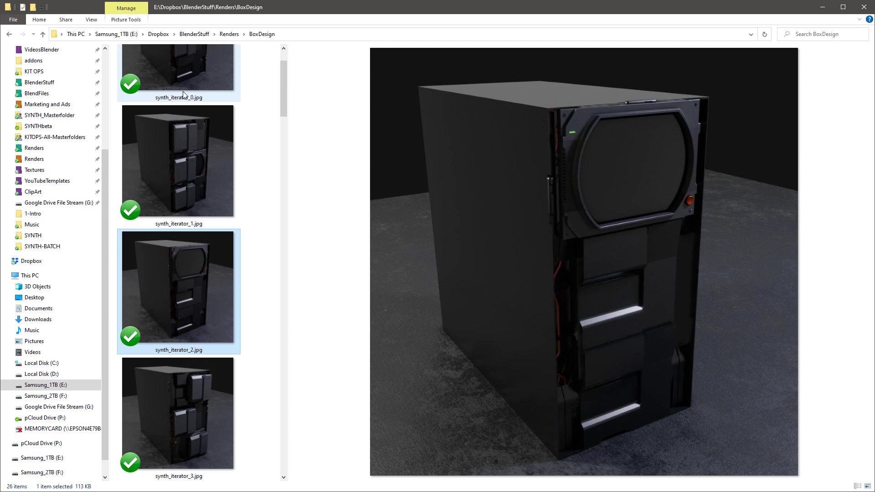
key(Down)
key(Down)
key(Down)
key(Down)
key(Down)
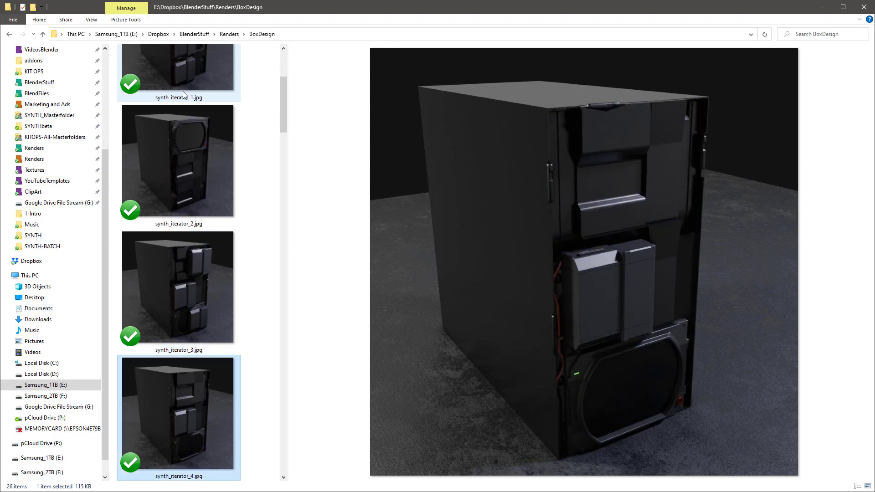
key(Down)
key(Down)
key(Down)
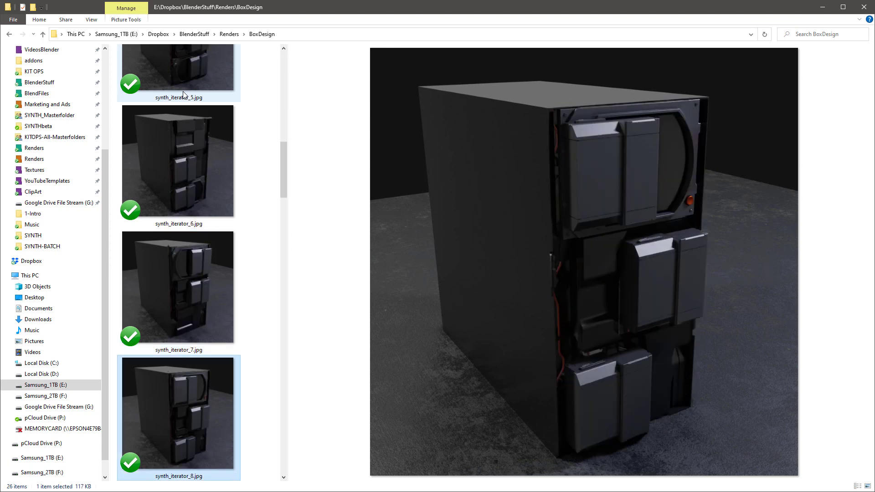
key(Down)
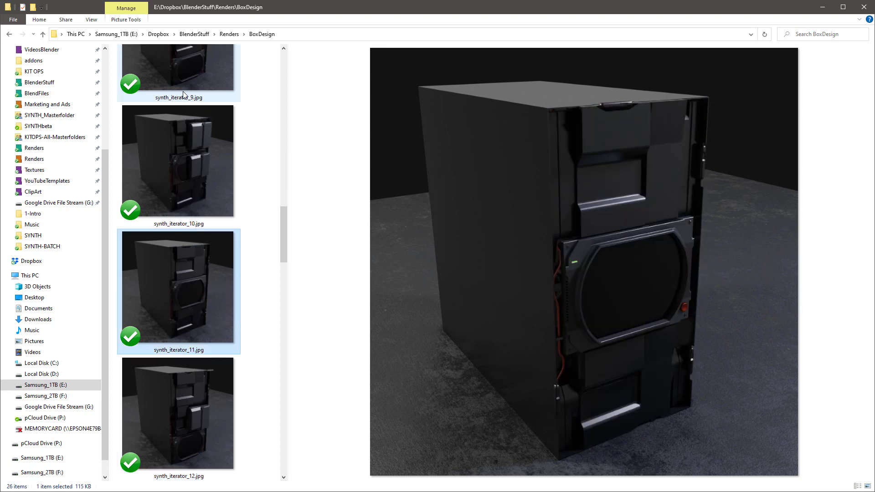
key(Down)
key(Down)
key(Down)
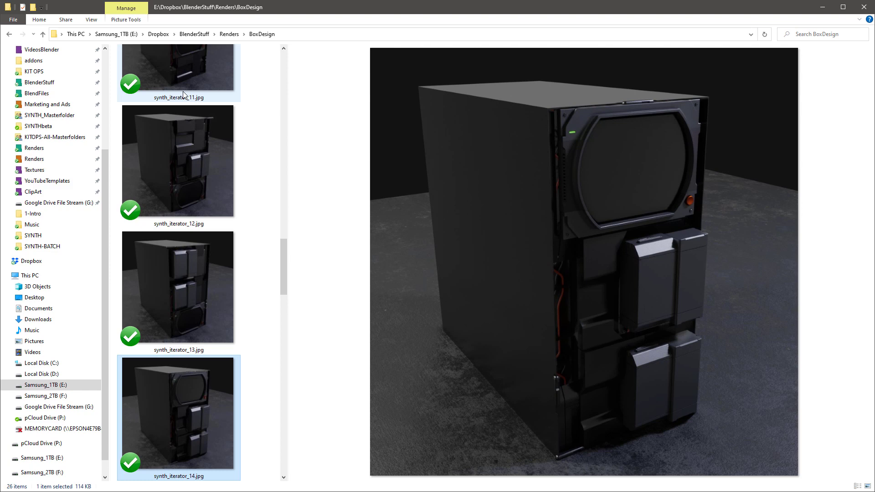
key(Down)
key(Down)
key(Down)
key(Down)
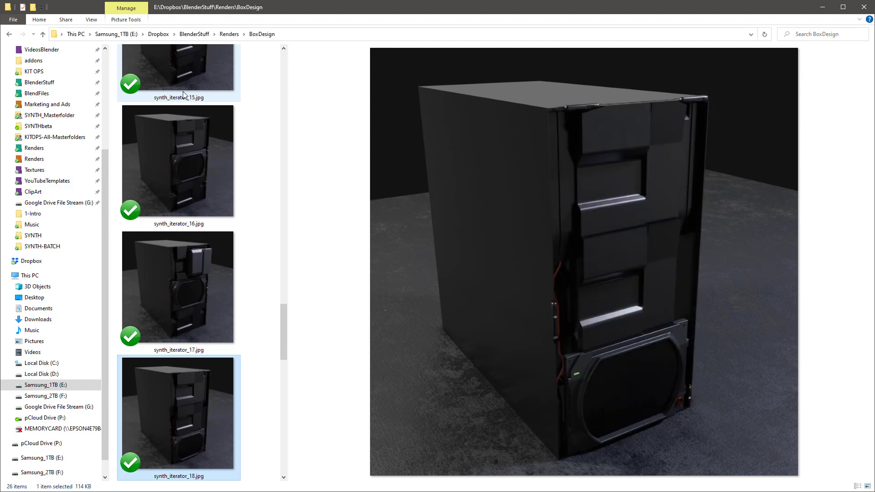
key(Down)
key(Down)
key(Down)
key(Down)
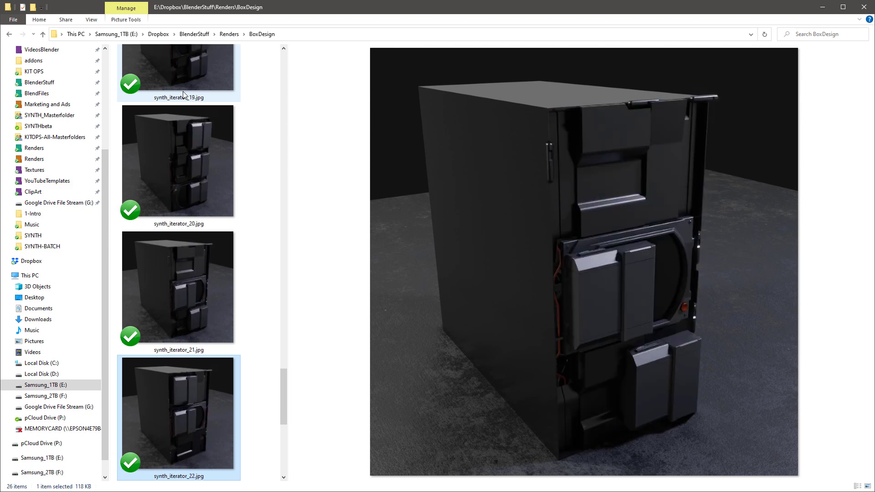
key(Down)
key(Down)
key(Down)
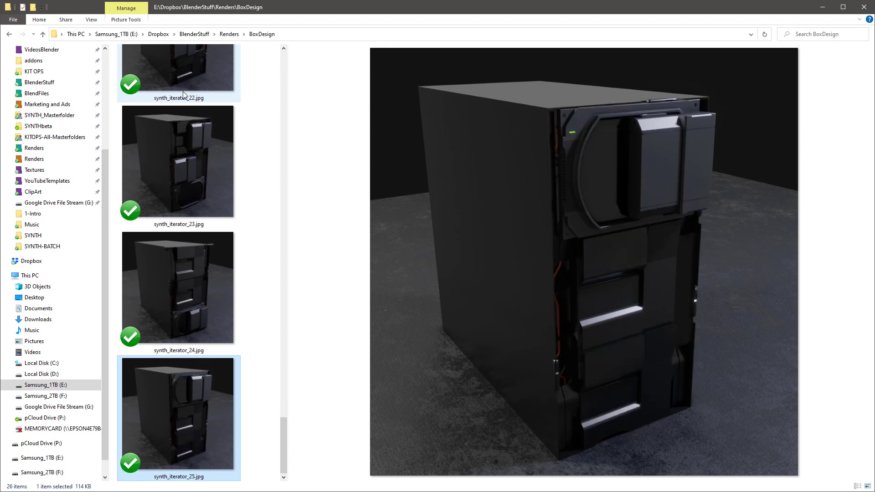
Go back through the renders to synth_iterator_0.jpg and compare the designs again up to synth_iterator_9.jpg.
key(Up)
key(Up)
key(Up)
key(Up)
key(Up)
key(Up)
key(Up)
key(Up)
key(Up)
key(Up)
key(Up)
key(Up)
key(Up)
key(Up)
key(Up)
key(Up)
key(Up)
key(Up)
key(Up)
key(Up)
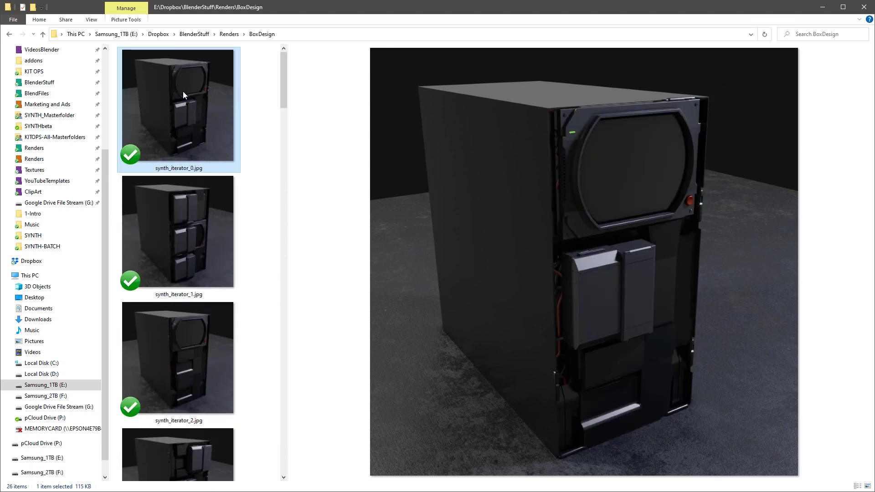
key(Down)
key(Down)
key(Down)
key(Down)
key(Down)
key(Down)
key(Down)
key(Down)
key(Down)
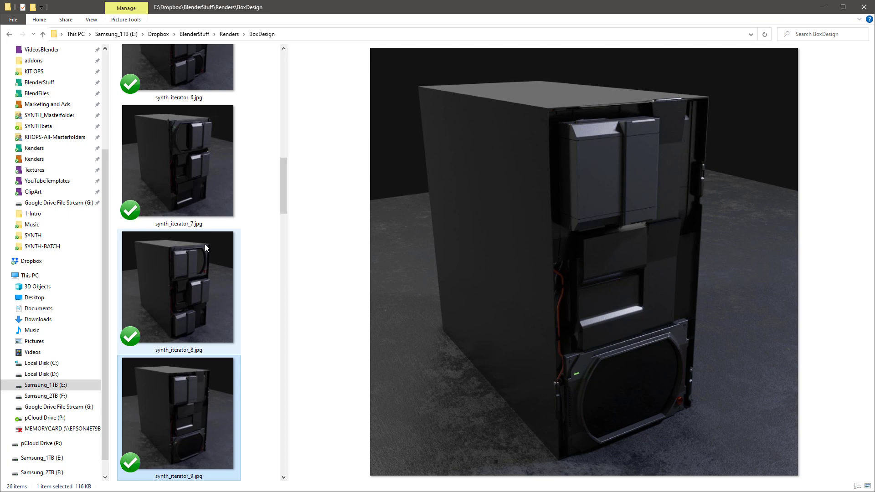
scroll(199, 274, down, 1)
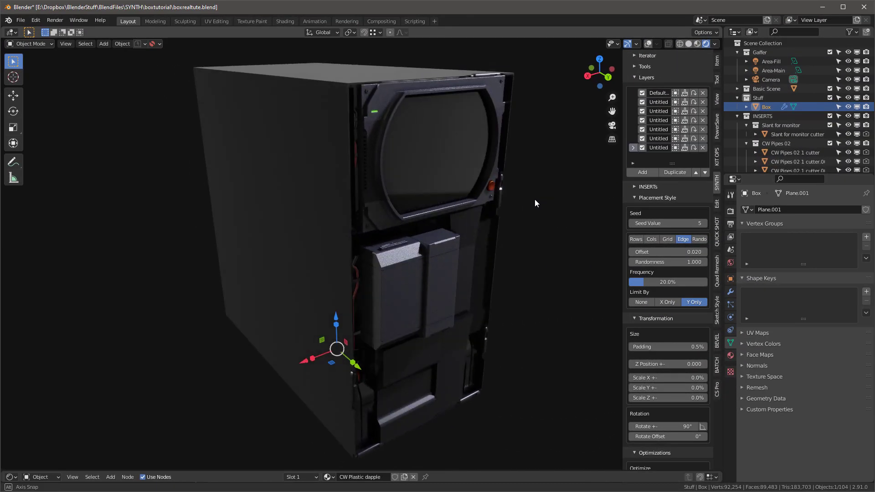
Set the SYNTH main seed to 2 and inspect the regenerated design on the box's front.
mouse_move(535, 198)
middle_down()
mouse_move(443, 193)
mouse_move(543, 203)
middle_up()
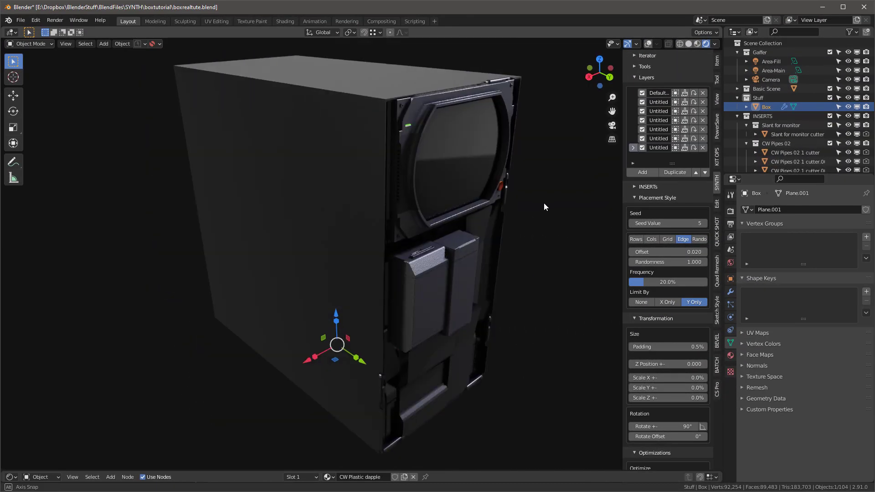
scroll(644, 64, up, 3)
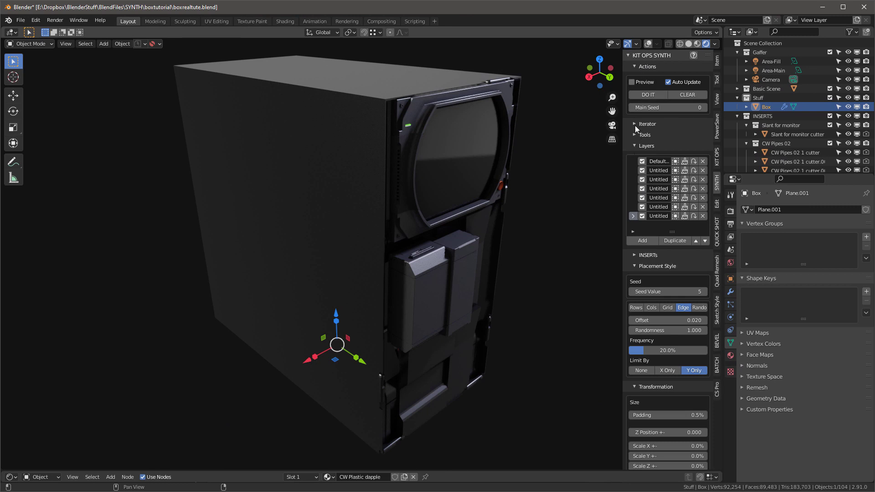
middle_drag(518, 122, 639, 134)
click(683, 108)
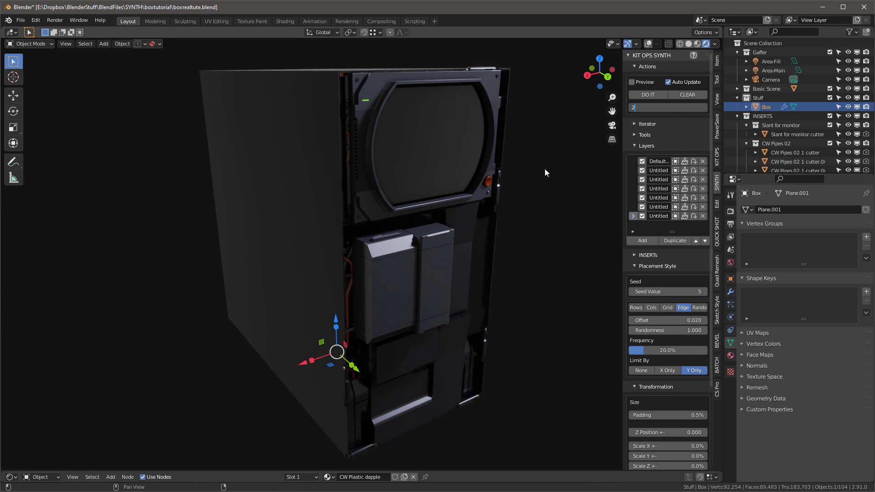
text(2)
key(Return)
mouse_move(573, 170)
middle_down()
mouse_move(578, 165)
mouse_move(572, 177)
middle_up()
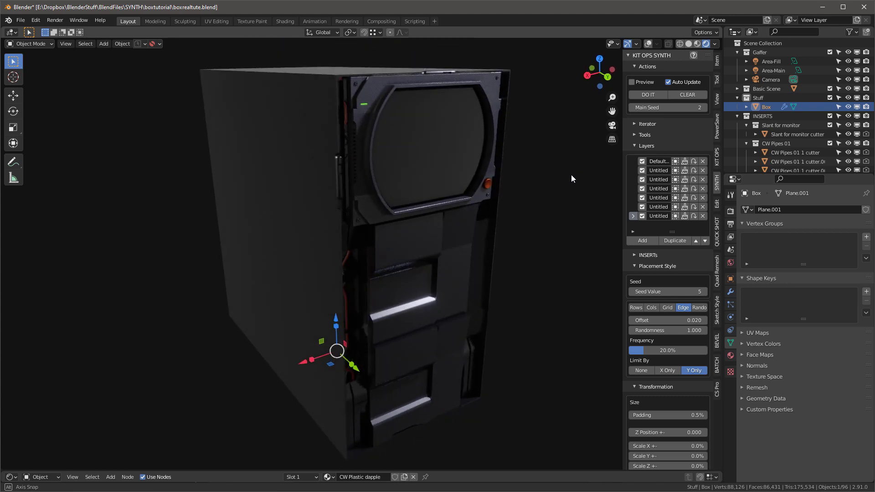
Try main seed 11 on the box's front and return the main seed to 0.
click(663, 107)
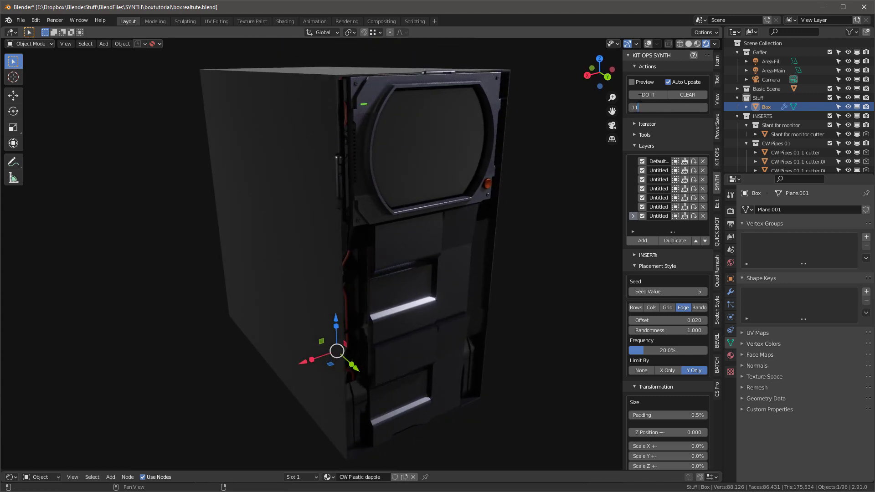
text(11)
key(Return)
mouse_move(454, 271)
middle_down()
mouse_move(388, 273)
mouse_move(466, 267)
middle_up()
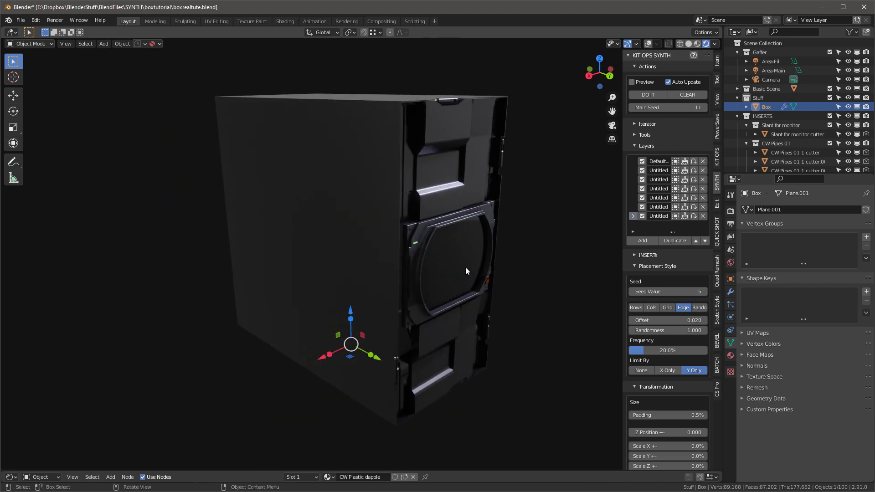
click(653, 108)
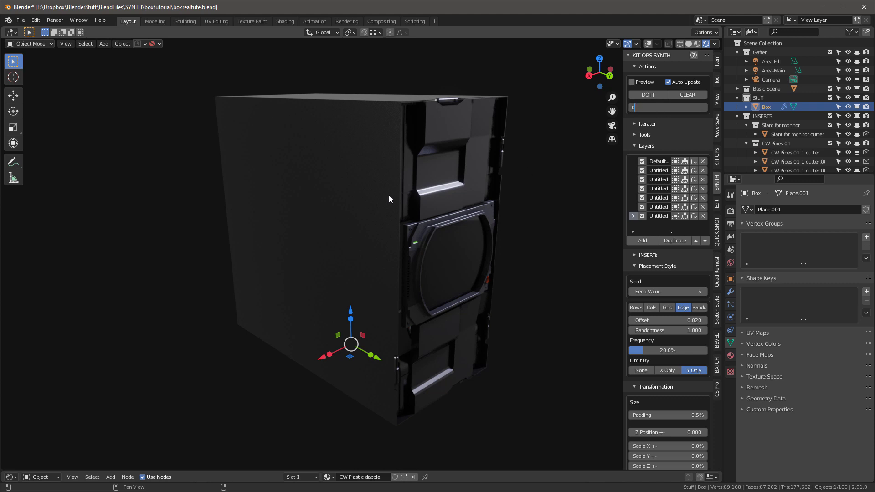
key(Return)
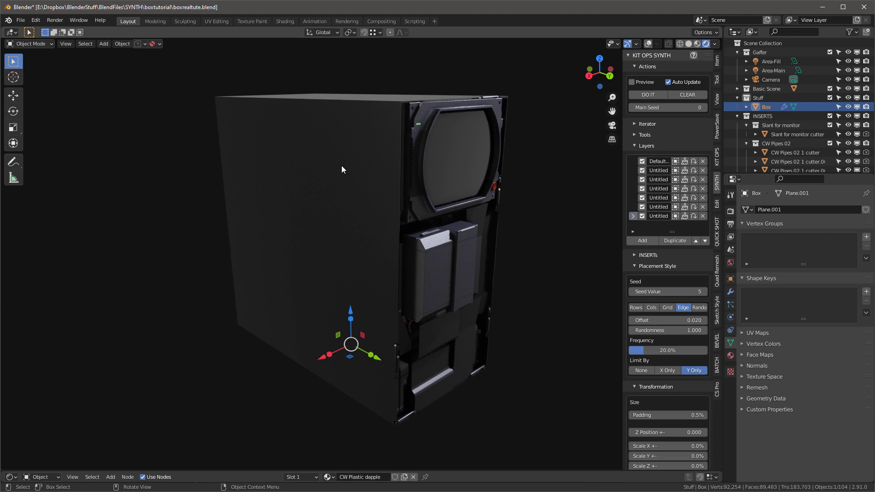
Select the box's large side face in Edit Mode and generate the SYNTH layers on it from Object Mode.
key(Tab)
key(alt+z)
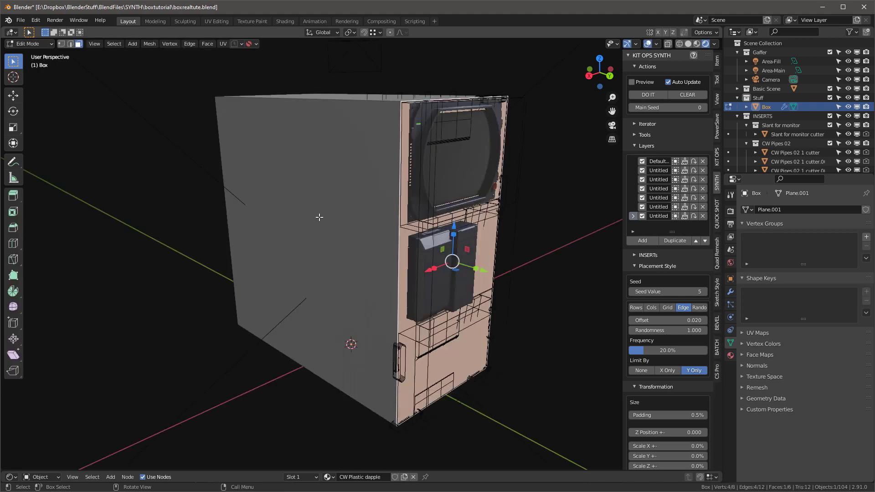
click(319, 217)
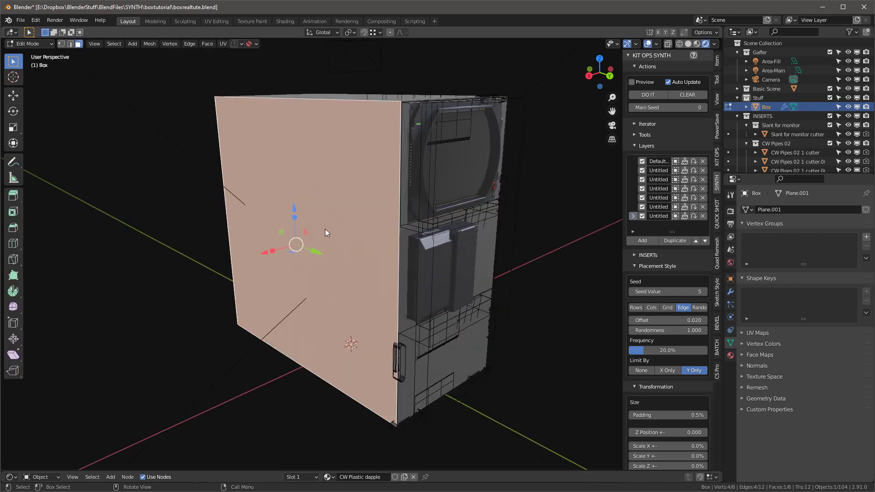
key(Tab)
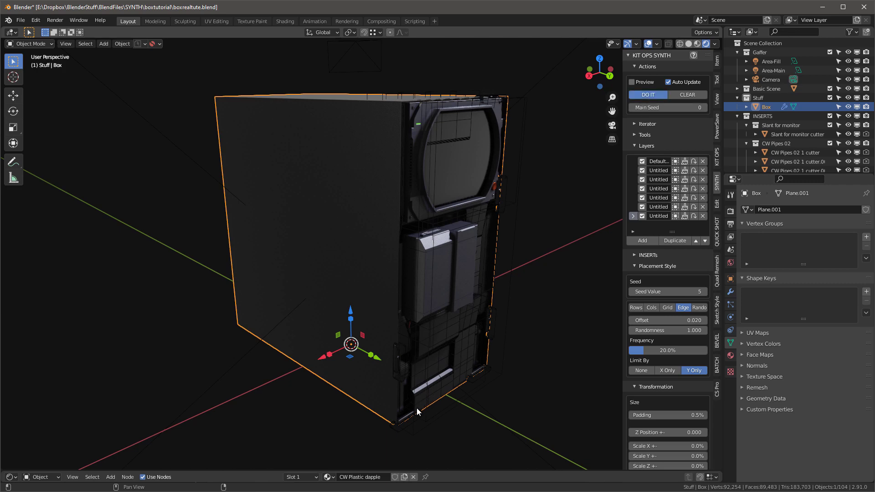
middle_drag(417, 409, 265, 212)
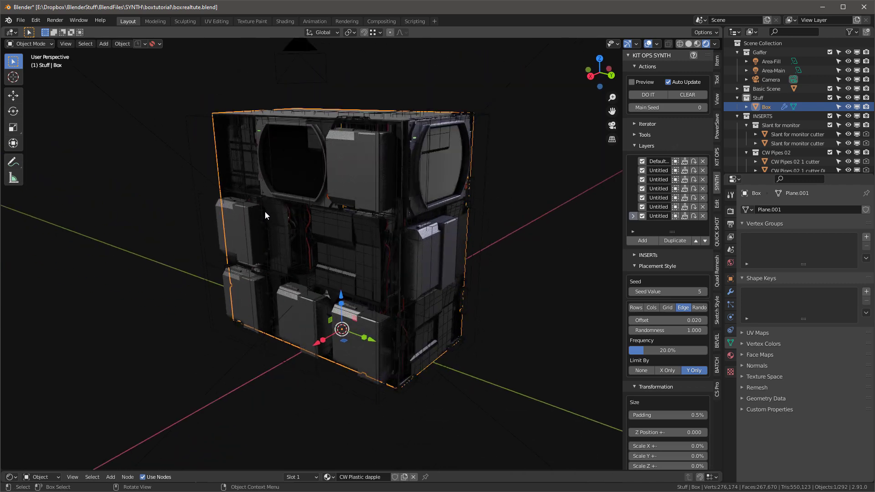
Turn off the fifth SYNTH layer to leave the monitor out of the box's large side face.
scroll(432, 165, up, 2)
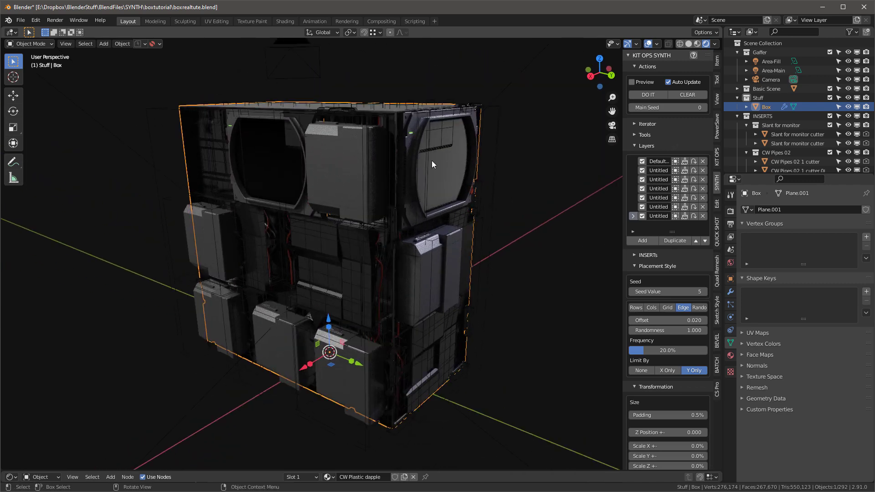
click(631, 199)
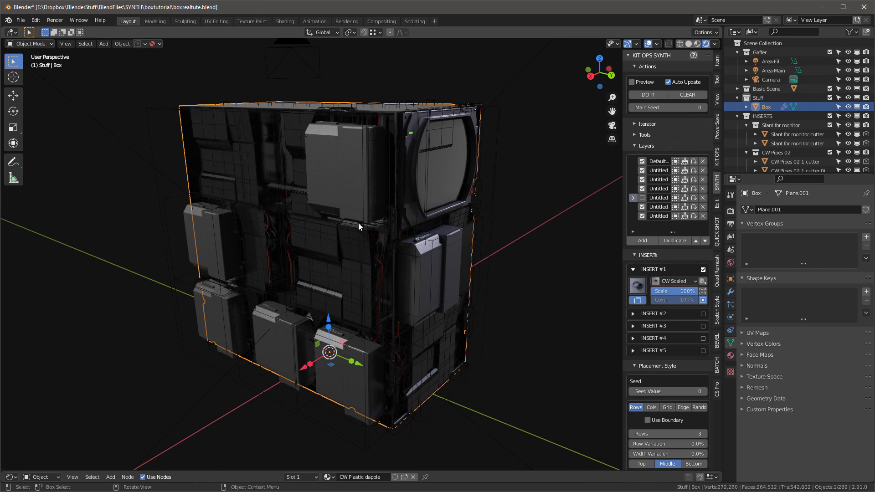
middle_drag(387, 216, 392, 246)
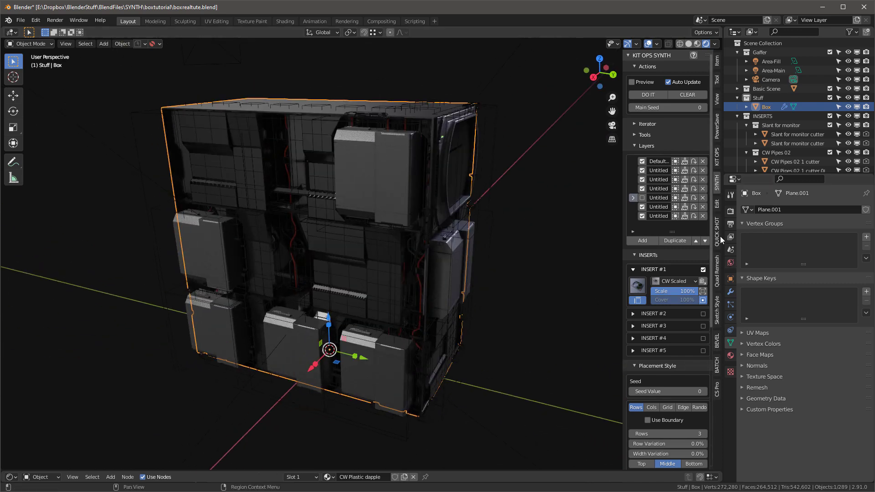
Expand the SYNTH Recipes section to view its load and save options, and look over the detailed box.
scroll(662, 433, down, 12)
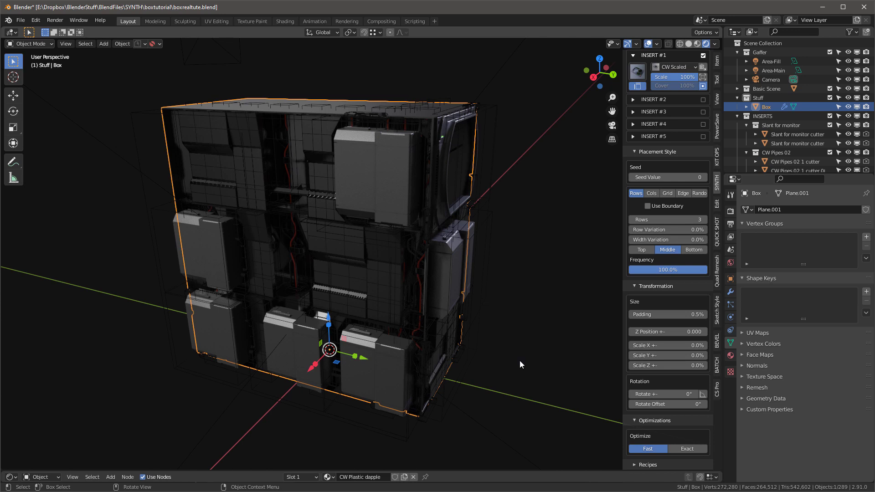
click(633, 465)
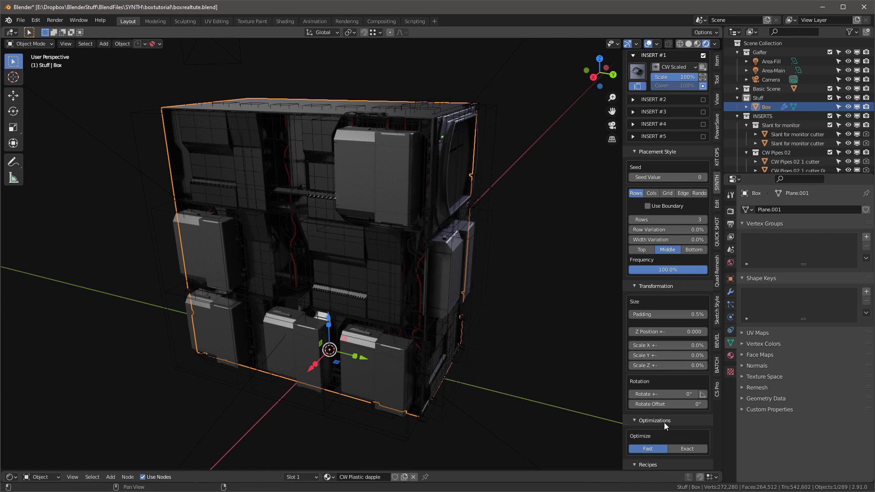
scroll(664, 422, down, 3)
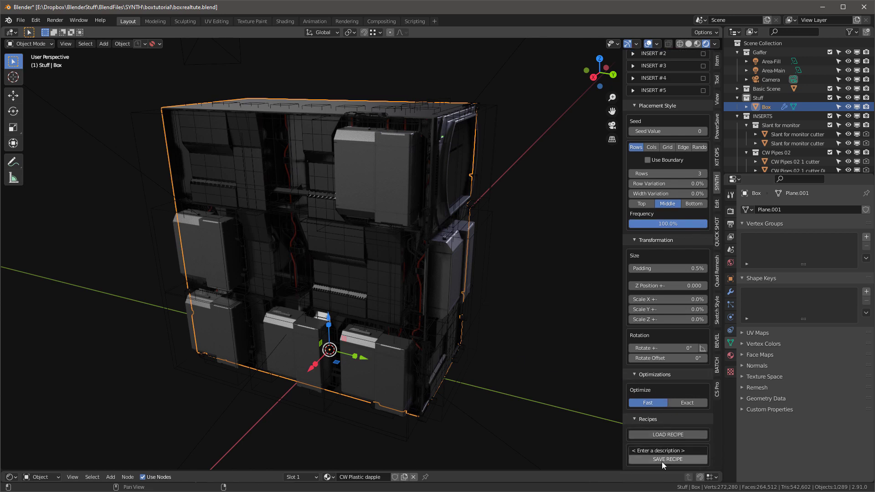
middle_drag(315, 107, 267, 100)
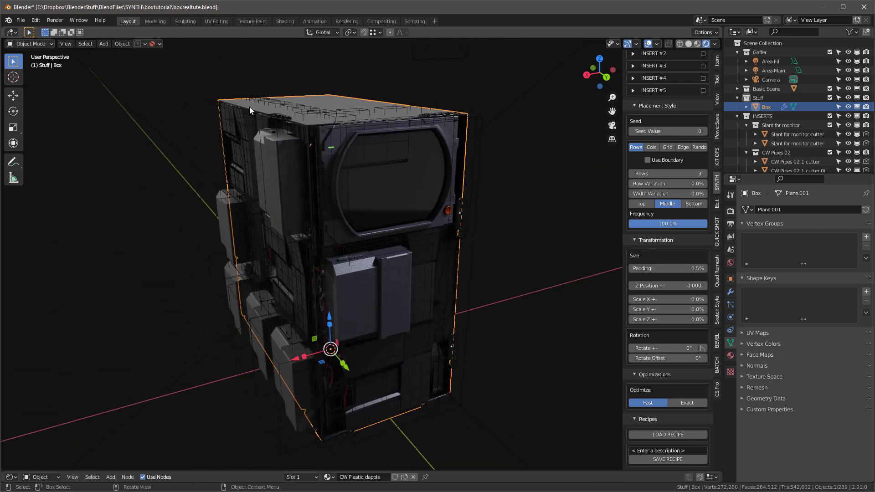
mouse_move(398, 227)
middle_down()
mouse_move(329, 225)
mouse_move(272, 264)
mouse_move(461, 214)
mouse_move(499, 214)
mouse_move(494, 231)
mouse_move(363, 222)
mouse_move(343, 239)
mouse_move(431, 219)
mouse_move(411, 229)
middle_up()
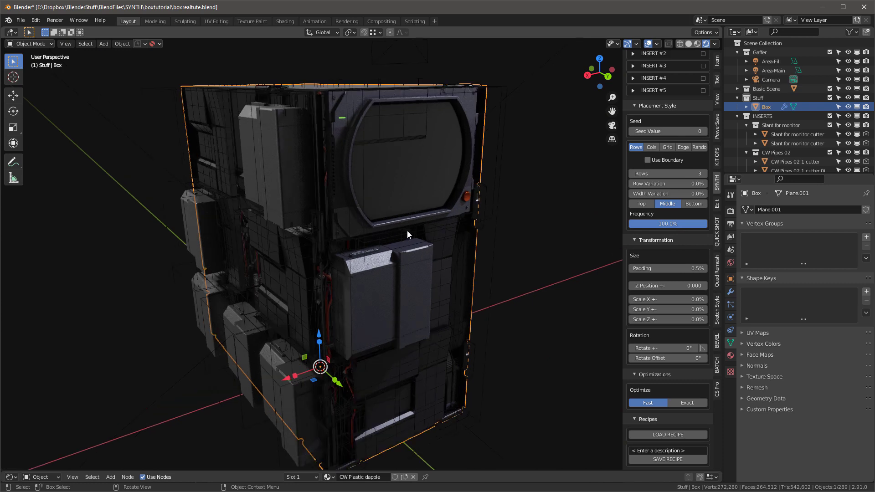
Save the project as the incremental version boxrealtute_01.blend with PowerSave.
click(717, 157)
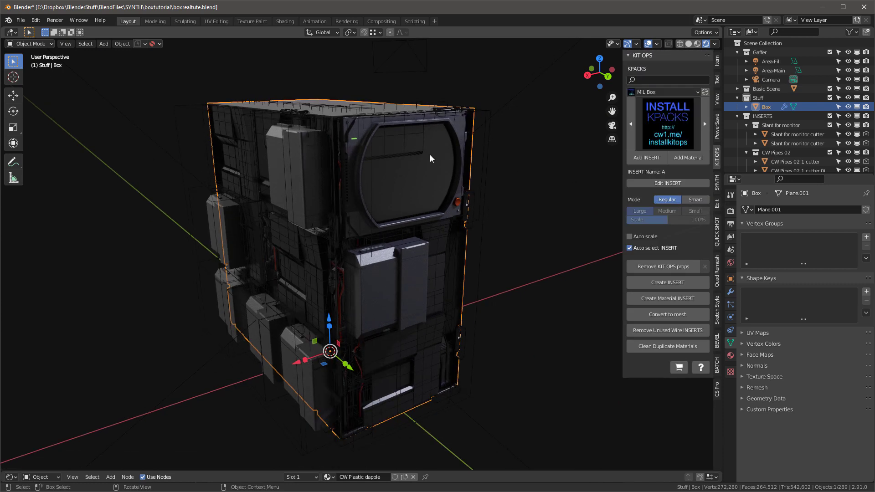
click(137, 44)
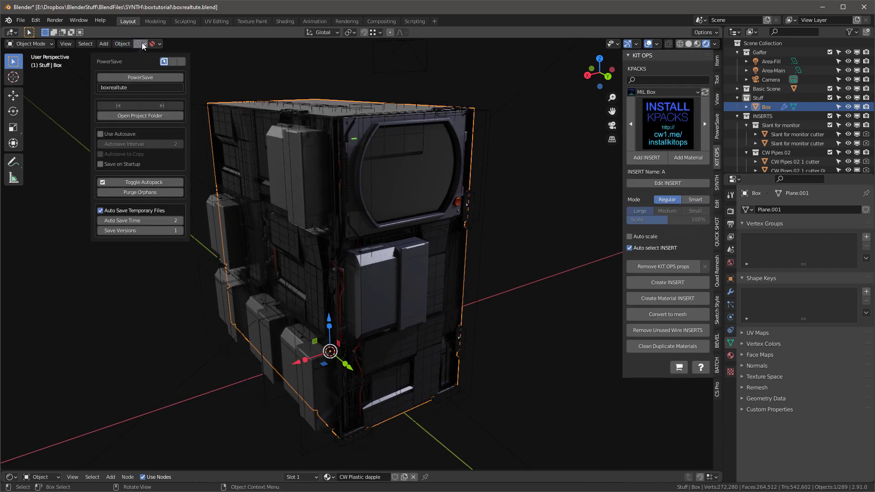
click(140, 77)
Bake the box object with the SYNTH tools and remove the unused wire INSERTs.
click(718, 187)
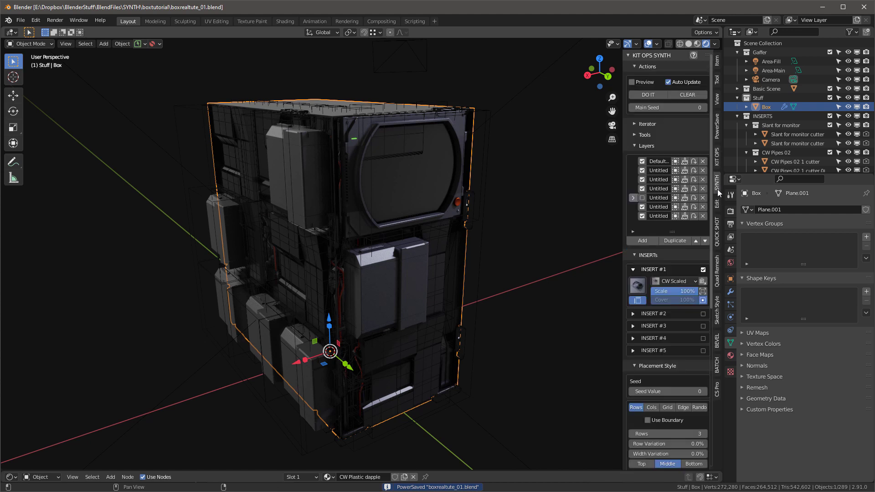
click(636, 136)
click(671, 148)
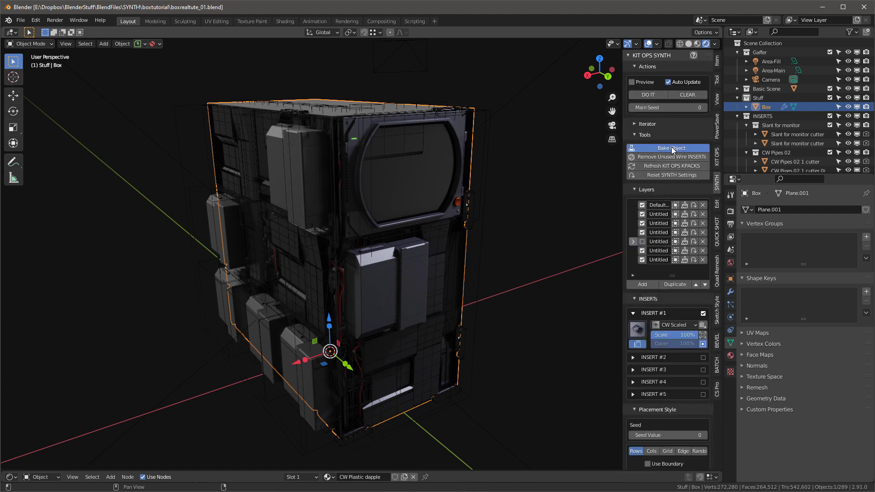
middle_drag(403, 143, 425, 143)
click(658, 158)
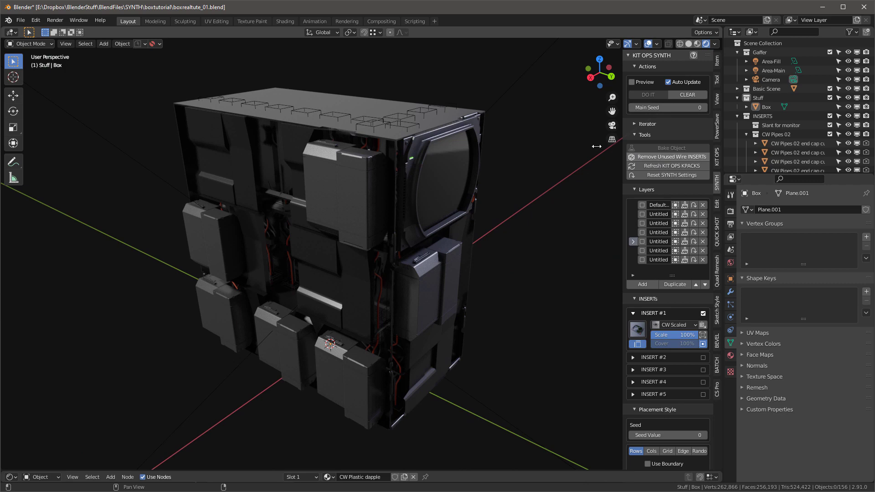
Select the baked monitor and neighbouring pieces one by one to examine them as separate objects.
click(412, 129)
middle_drag(450, 190, 433, 207)
key(alt+a)
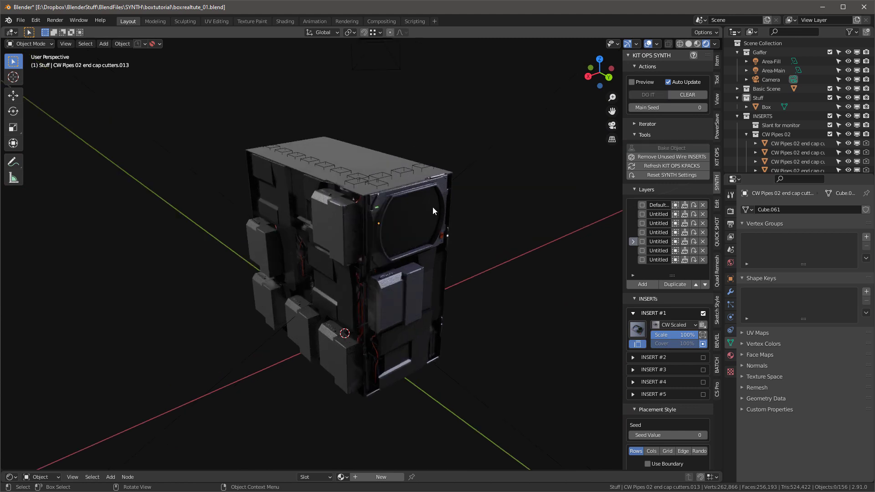
scroll(433, 207, up, 2)
middle_drag(423, 248, 430, 204)
click(363, 288)
click(338, 117)
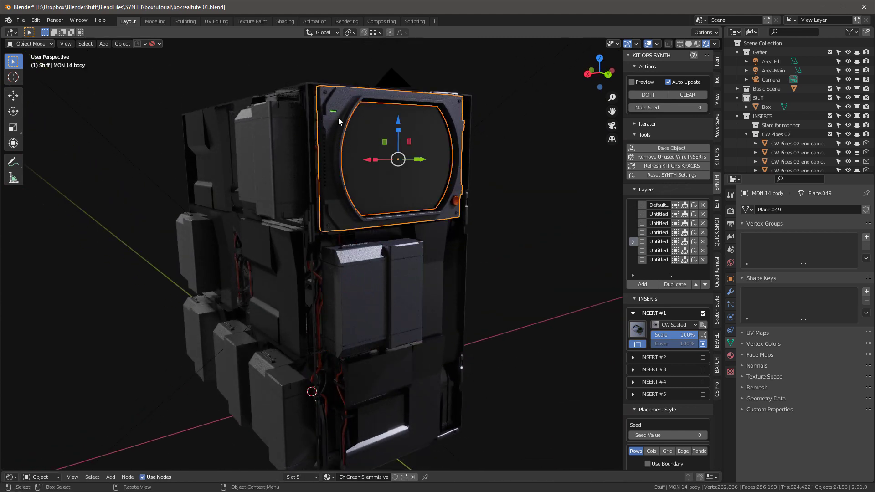
click(300, 197)
click(369, 308)
scroll(397, 183, down, 2)
click(403, 137)
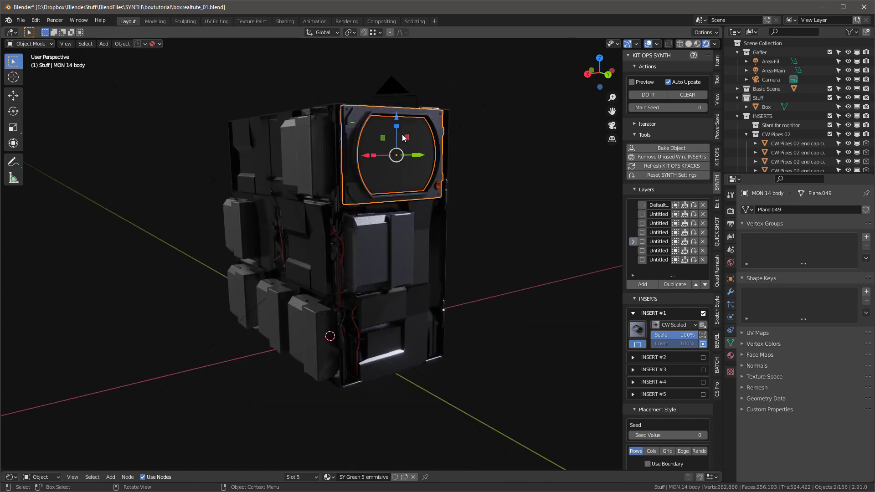
Select all objects in the scene, remove their KIT OPS props, and clear the selection.
key(a)
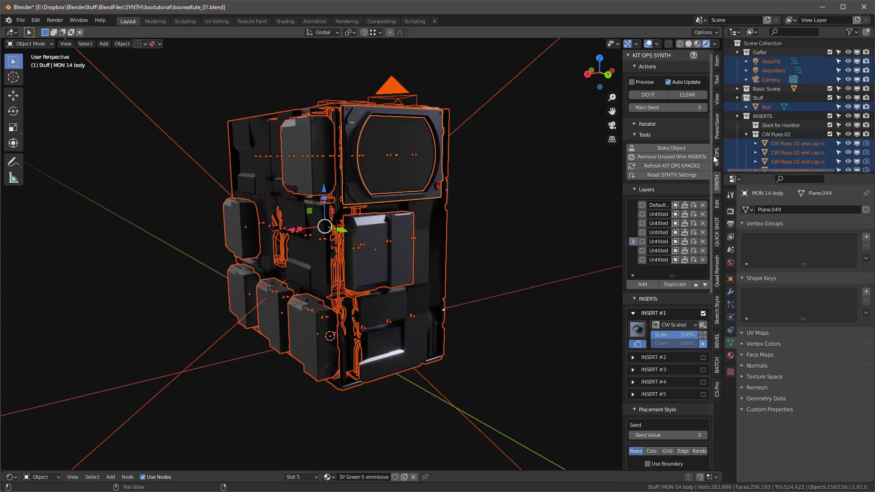
click(716, 156)
click(662, 265)
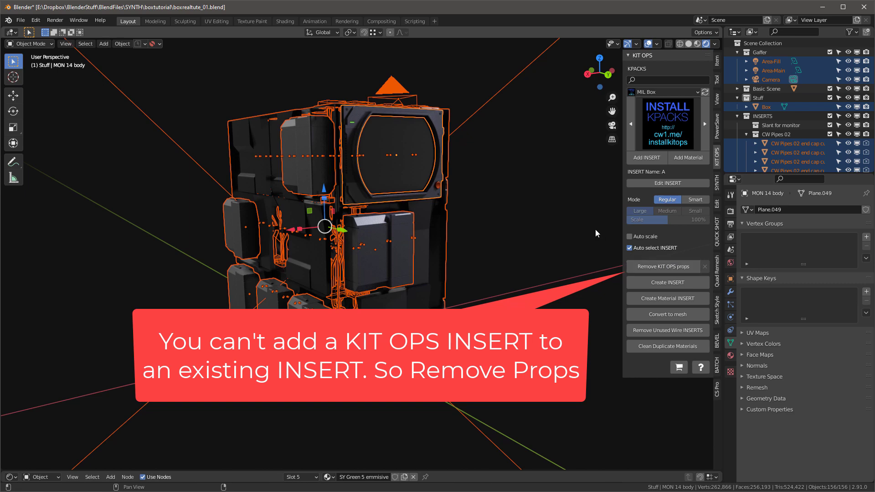
middle_drag(360, 97, 519, 174)
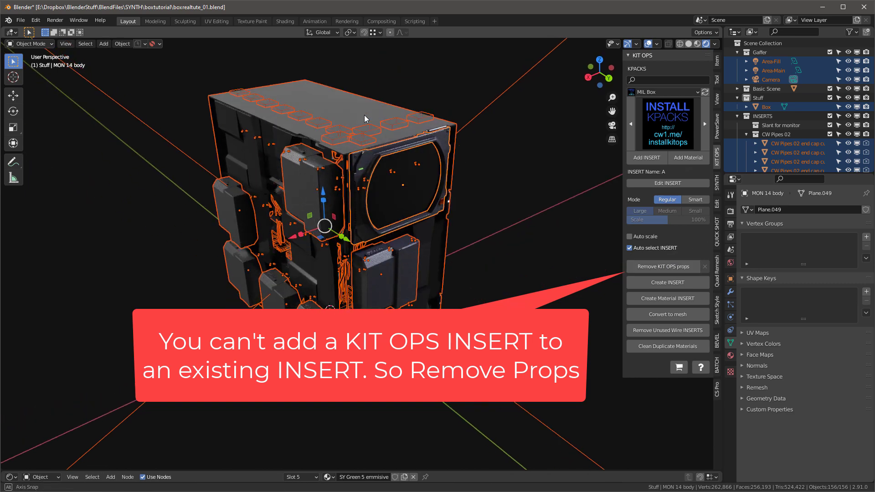
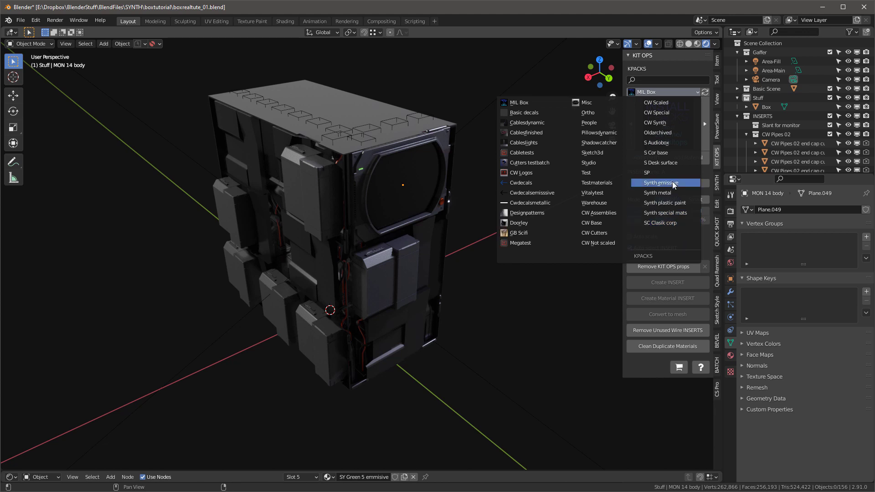
Choose the CC Combos decal from the SC Clasik corp KPACK.
click(657, 223)
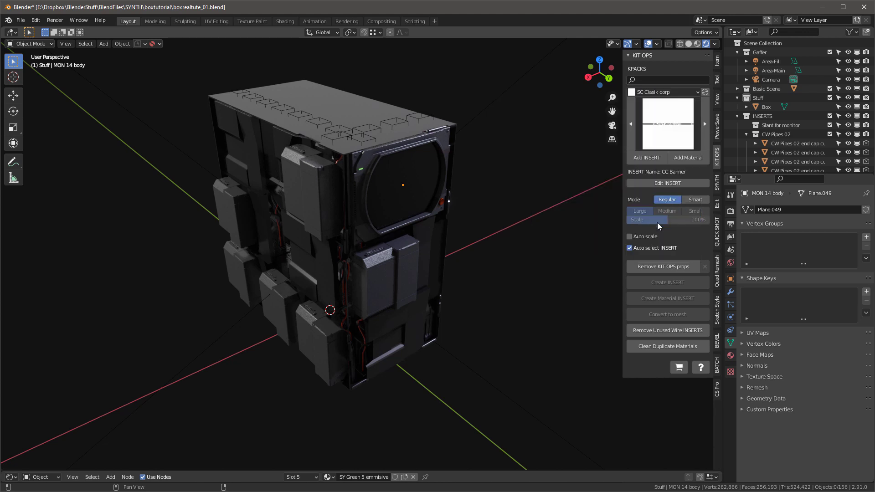
click(671, 132)
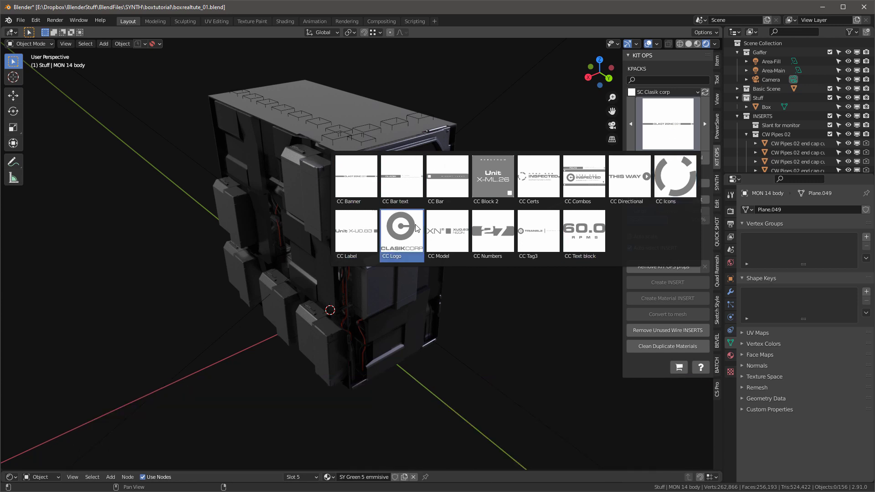
click(579, 177)
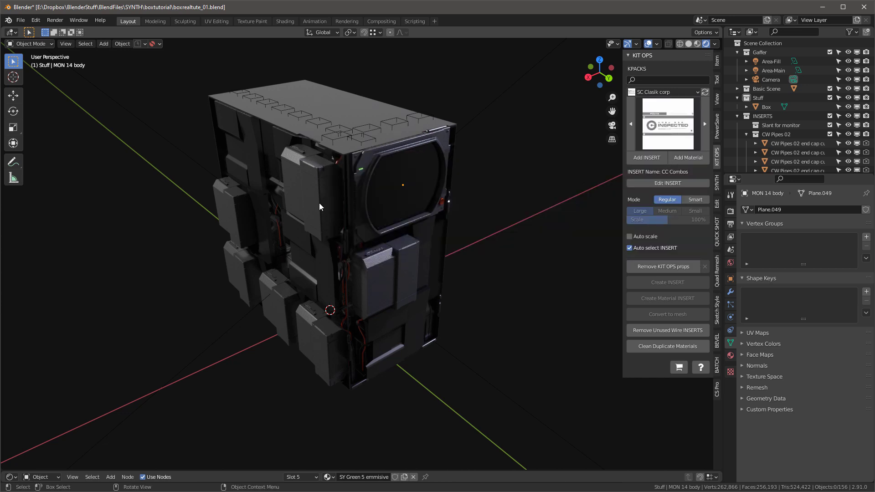
Select the monitor's screen object and apply its scale.
mouse_move(319, 203)
middle_down()
mouse_move(322, 179)
mouse_move(335, 197)
middle_up()
scroll(385, 193, up, 6)
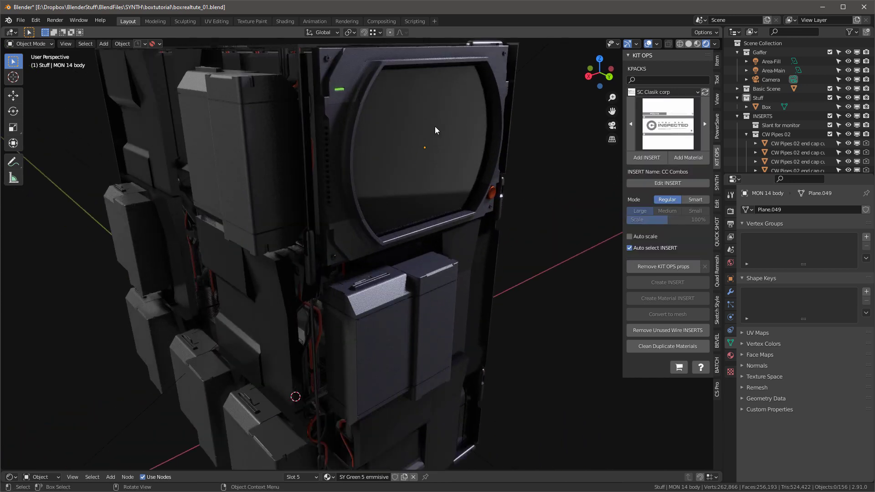
click(435, 124)
scroll(435, 120, down, 2)
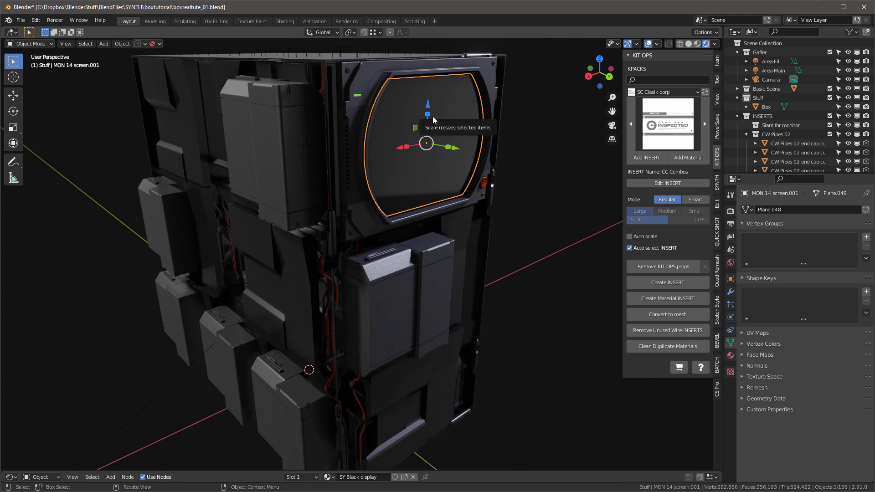
click(718, 63)
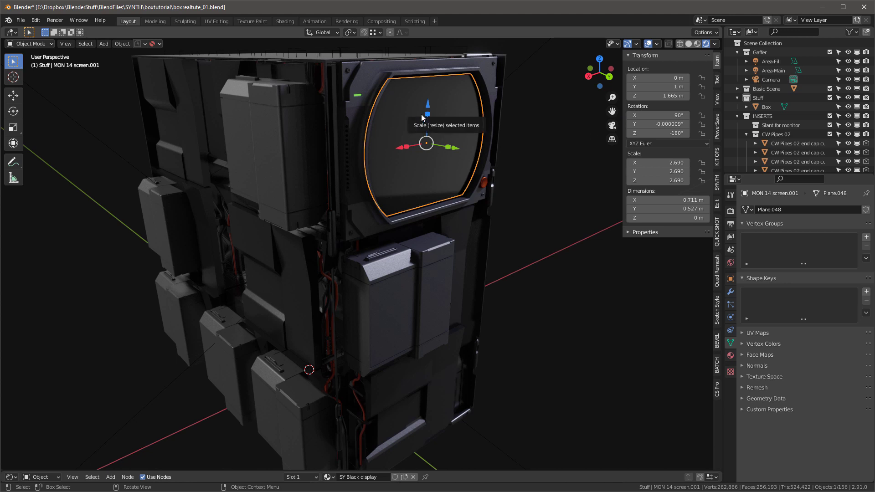
key(ctrl+a)
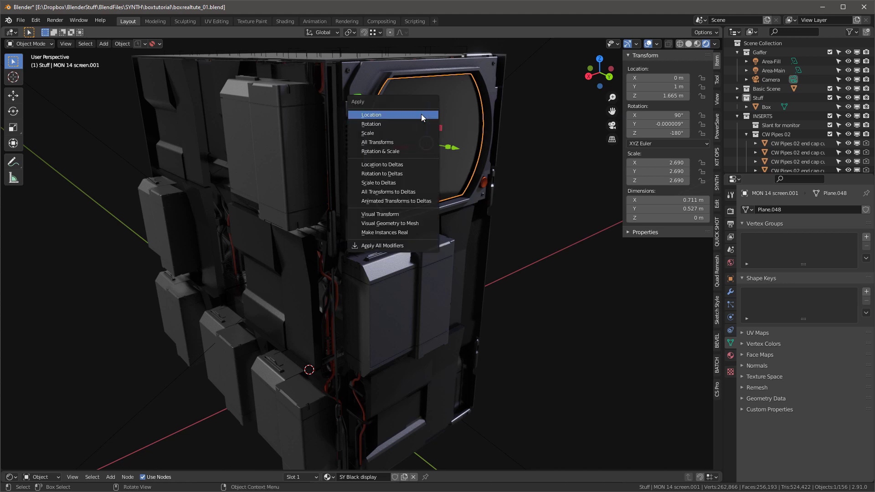
click(428, 134)
middle_drag(427, 133, 413, 85)
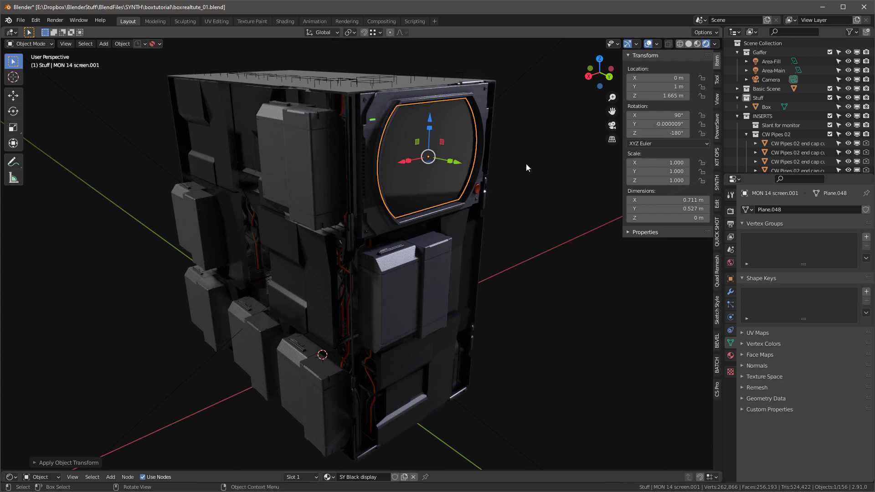
Add the CC Combos INSERT to the monitor screen and scale it down to about 0.22 so it fits inside.
click(716, 156)
click(647, 157)
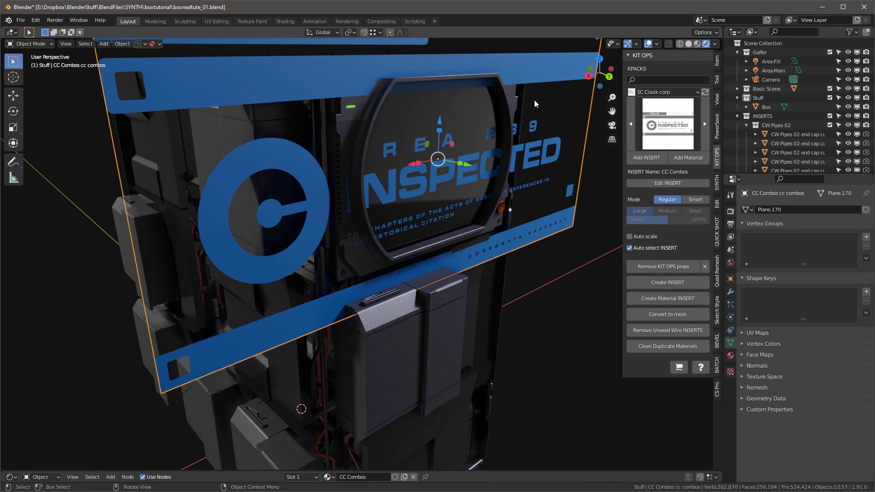
key(s)
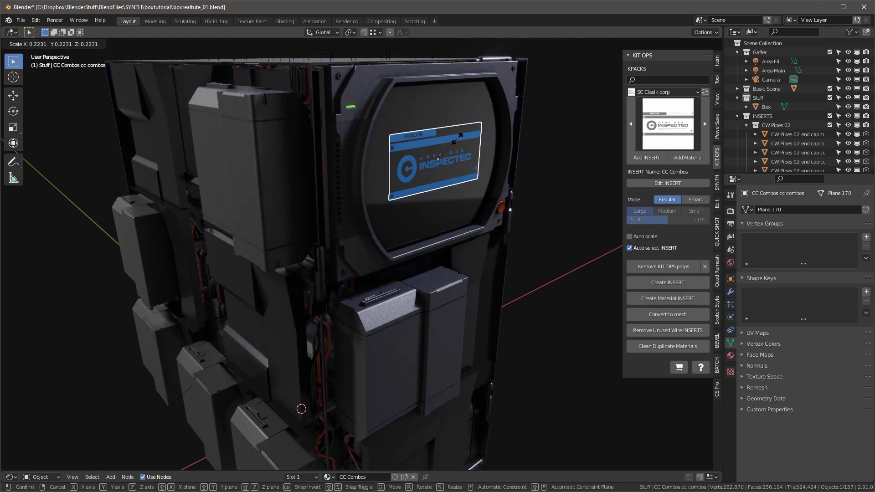
click(459, 136)
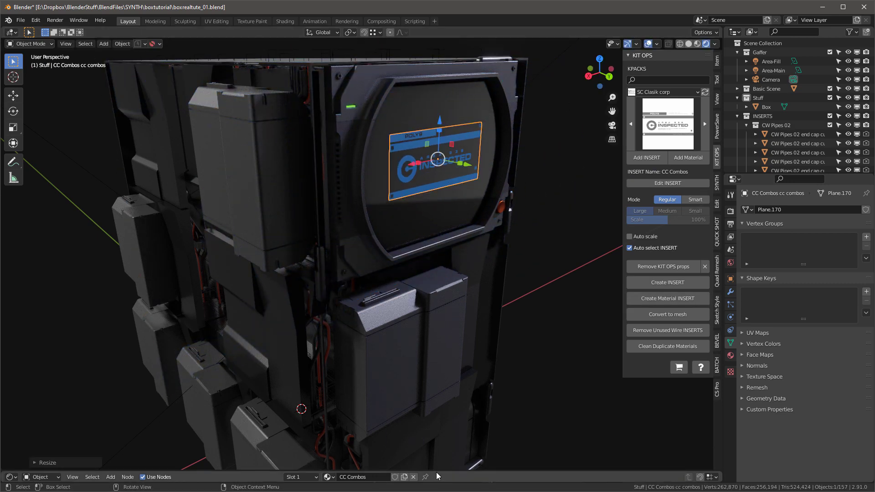
In the CC Combos material, connect the Emission node to the second Shader input of the Mix Shader.
drag(436, 472, 456, 250)
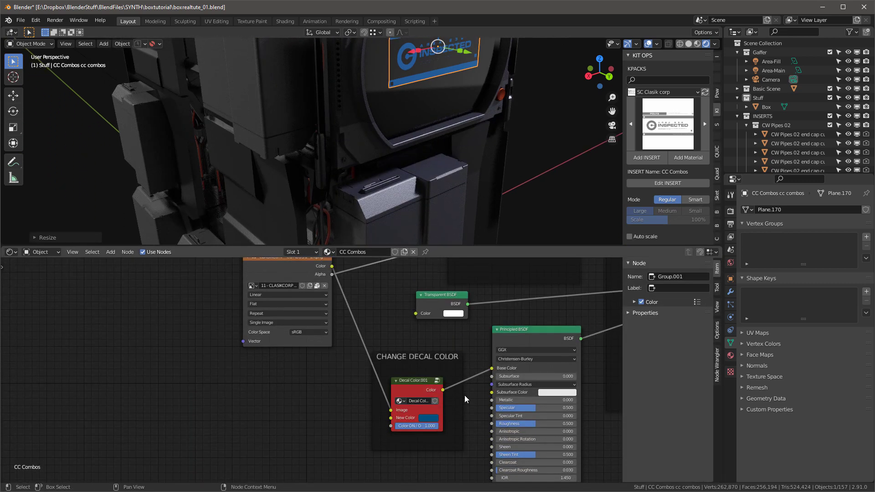
scroll(492, 313, up, 2)
middle_drag(456, 347, 396, 387)
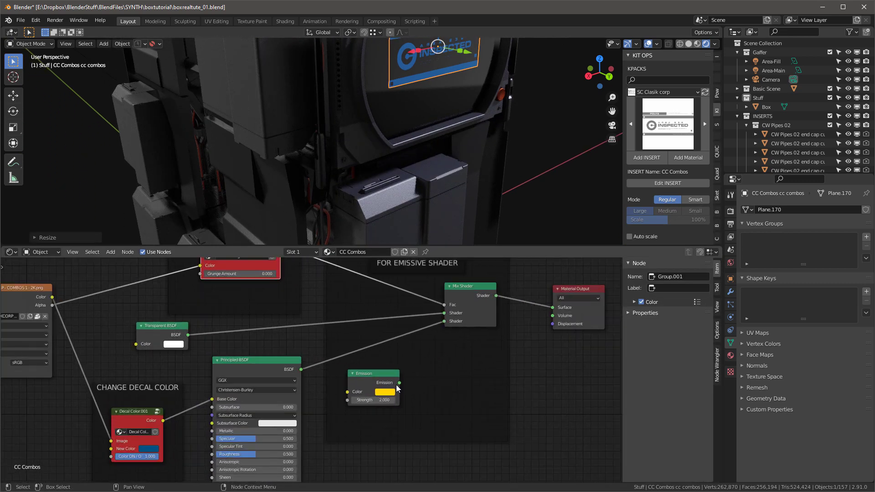
click(396, 386)
drag(399, 383, 445, 321)
Set the decal's emission colour to orange and its strength to 5, then restore the large 3D view.
click(387, 393)
drag(411, 360, 396, 359)
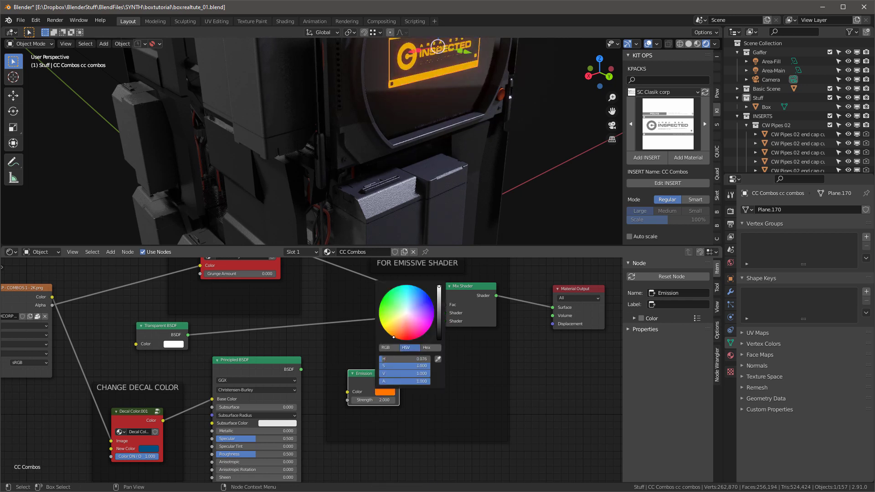
click(390, 399)
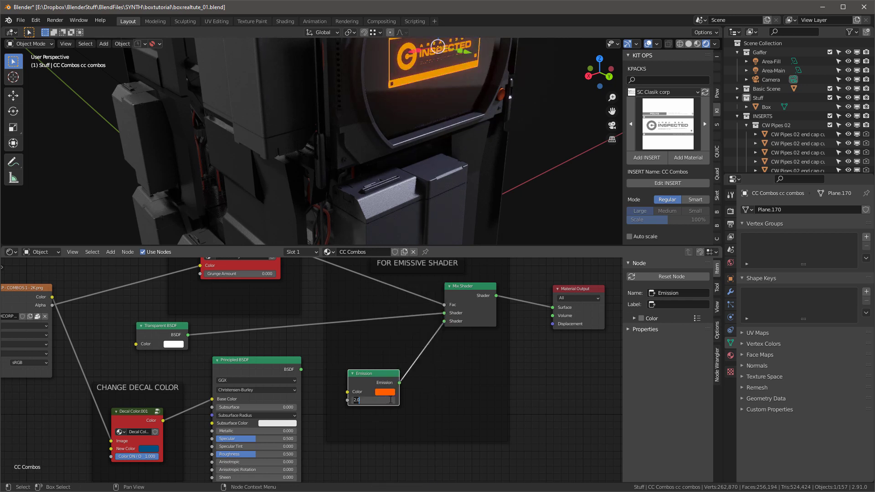
text(5)
key(Return)
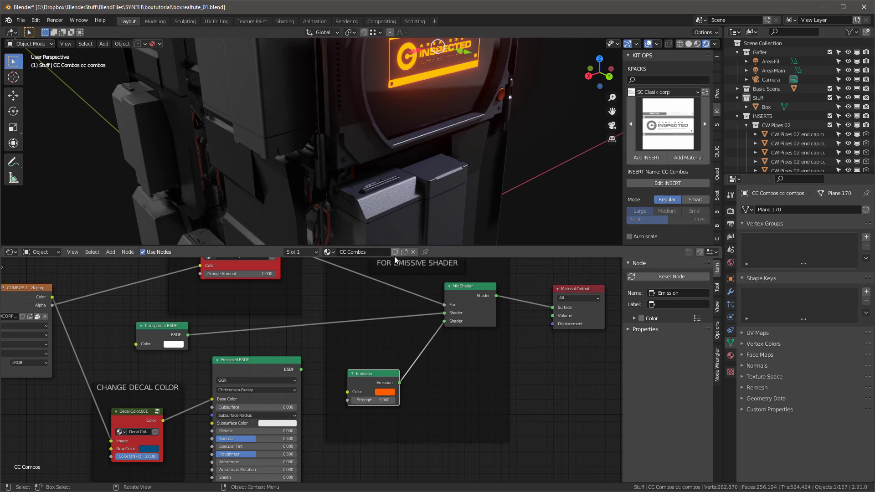
drag(404, 245, 407, 451)
middle_drag(524, 181, 493, 217)
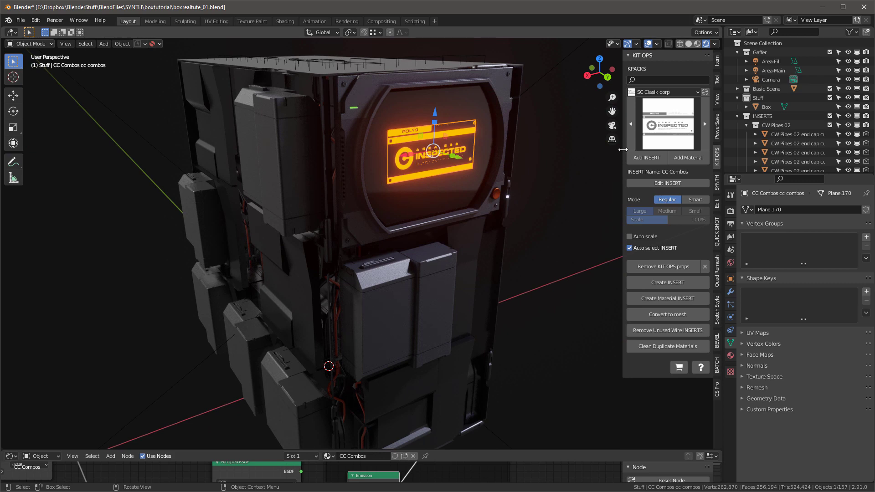
Place the CON Audio INSERT from the CW Scaled KPACK low on the wide front face below the monitor and resize it.
click(666, 92)
click(667, 101)
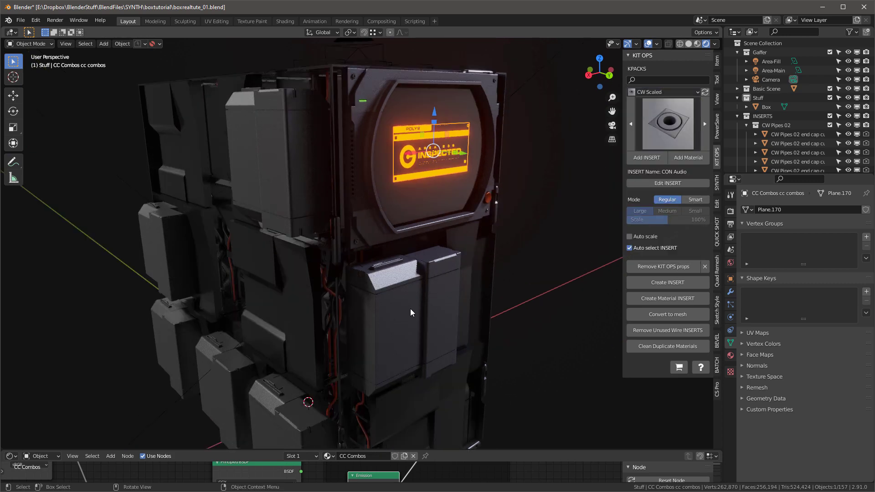
click(392, 318)
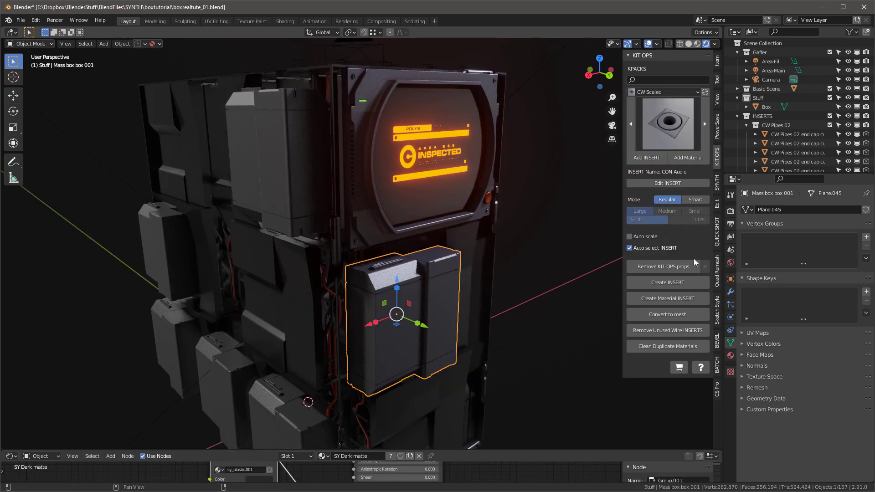
click(644, 160)
click(401, 358)
key(s)
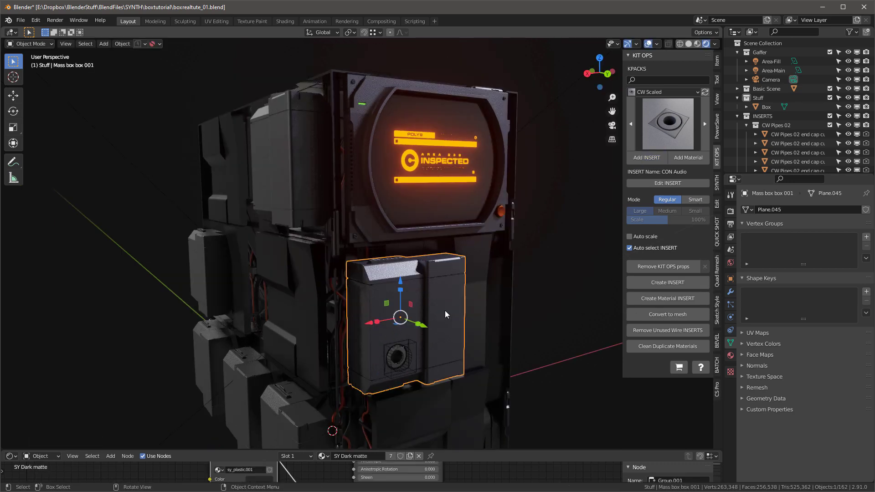
Place the CON Usb a INSERT on the upper part of the same box's narrow front section and scale it up.
middle_drag(428, 310, 447, 322)
click(669, 120)
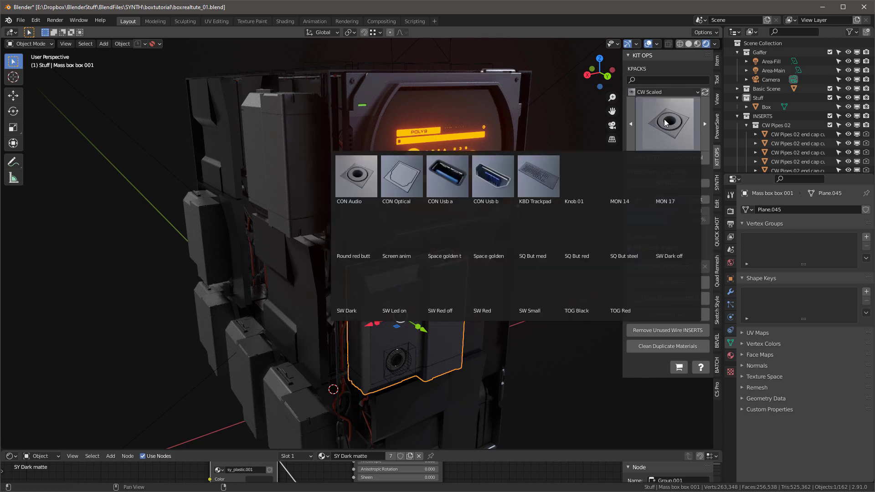
click(450, 184)
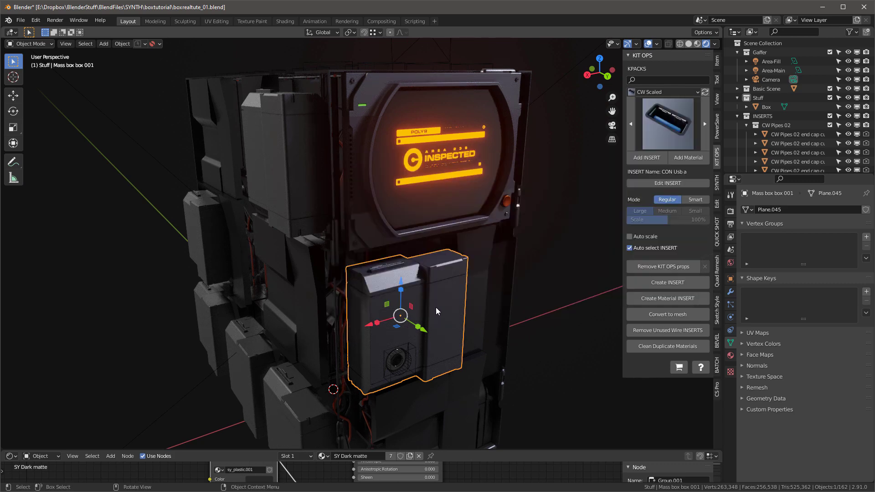
scroll(436, 307, up, 2)
middle_drag(446, 275, 480, 241)
click(480, 242)
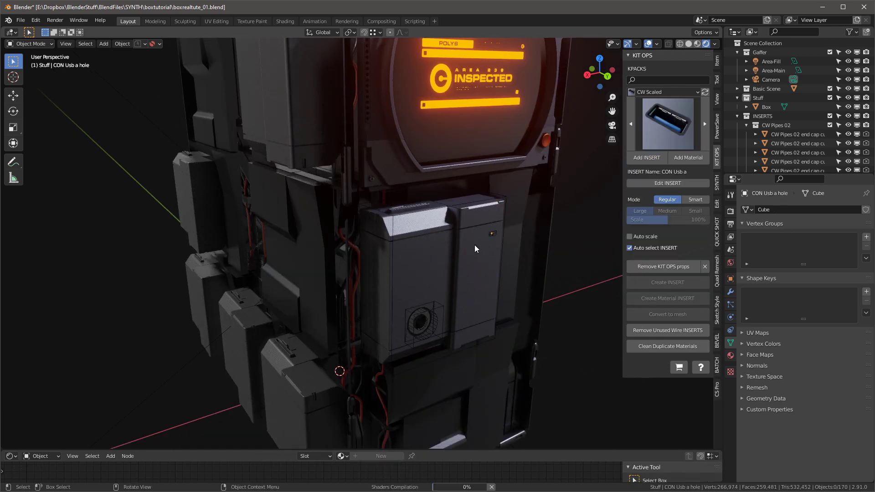
key(s)
click(466, 207)
scroll(466, 207, up, 4)
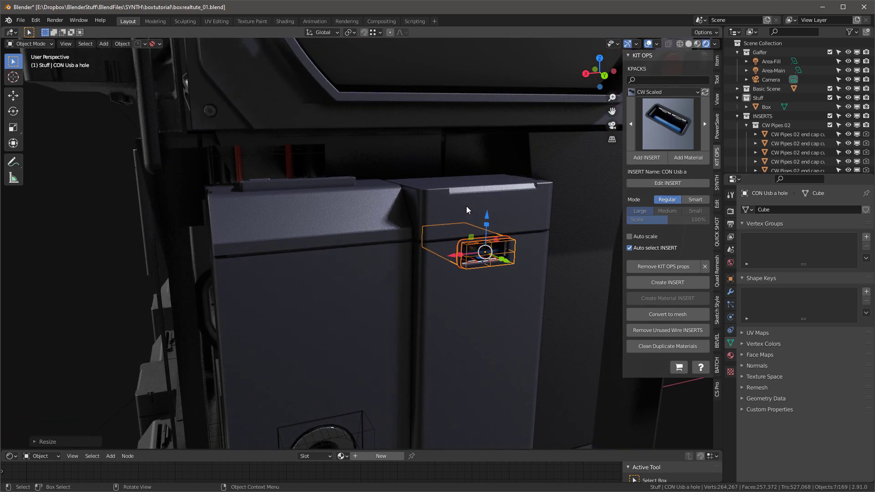
scroll(467, 206, down, 4)
middle_drag(472, 203, 570, 206)
Switch KIT OPS to Smart mode and duplicate the USB port downwards, repeating for three evenly spaced copies.
click(695, 199)
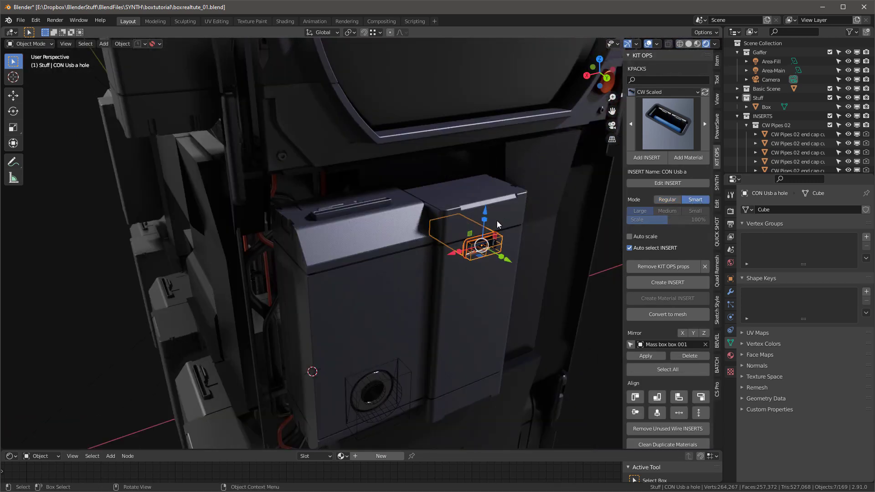
key(shift+d)
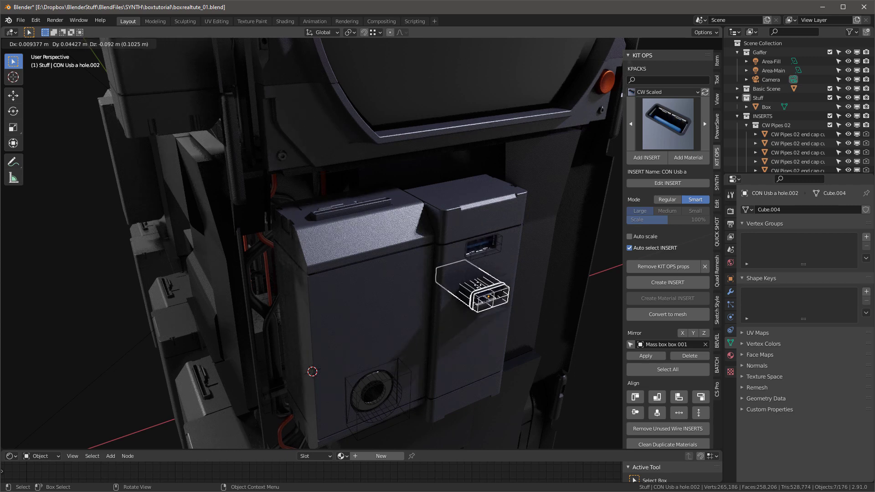
click(486, 275)
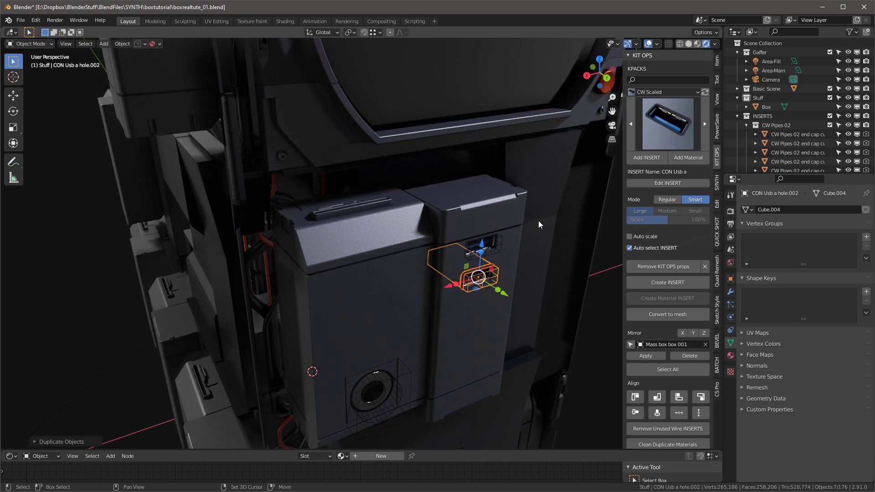
key(shift+r)
key(shift+r)
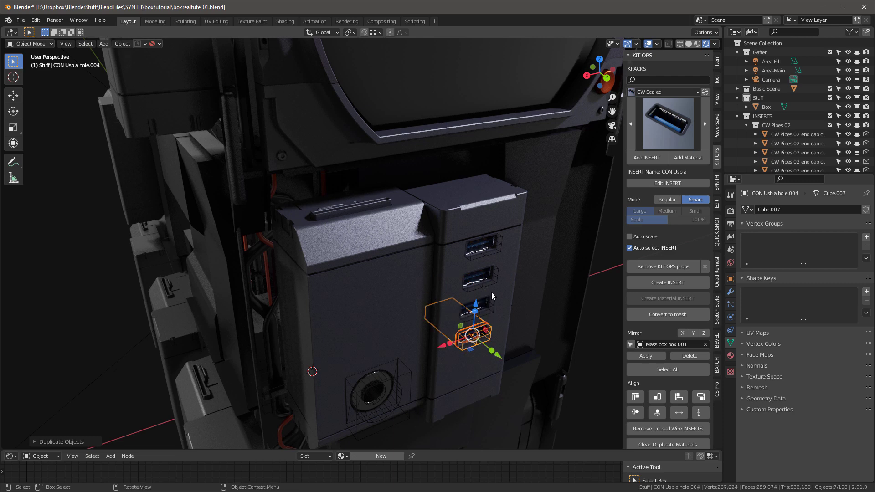
Select all four USB ports and move them down together along the Z axis.
middle_drag(492, 296, 492, 267)
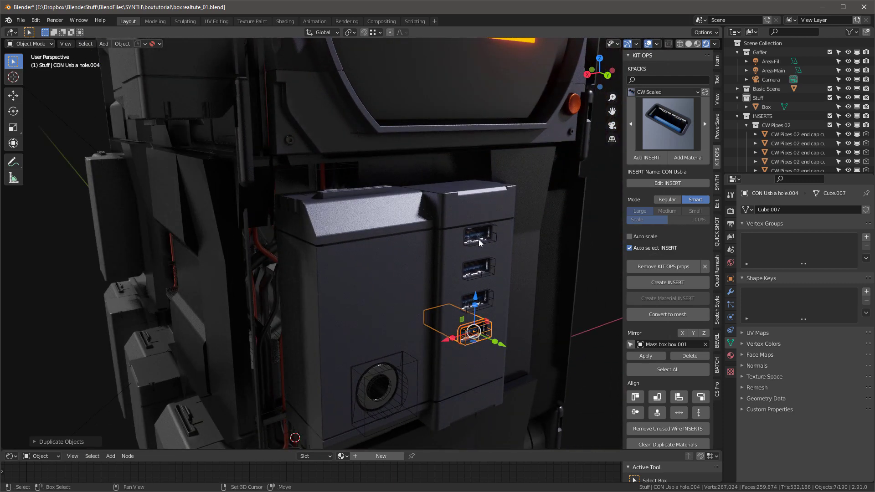
shift+click(479, 238)
shift+click(477, 301)
shift+click(478, 249)
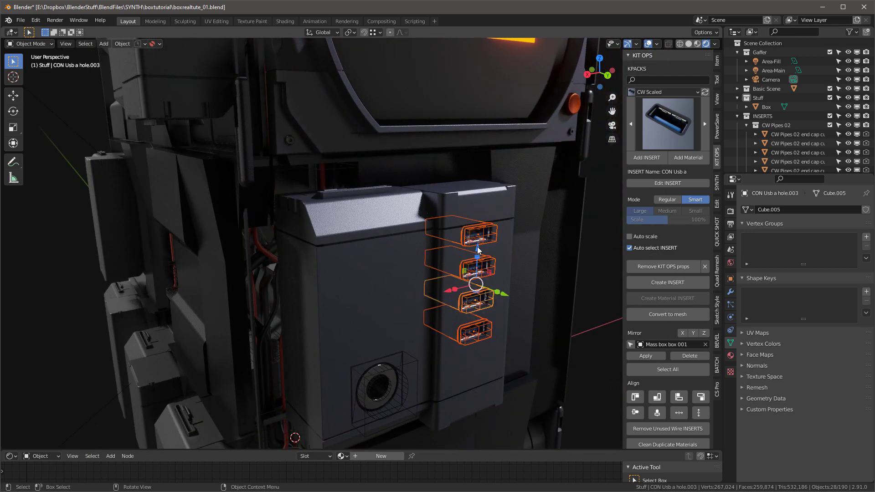
drag(478, 250, 476, 291)
Add the CC Model decal from the SC Clasik corp KPACK onto the box's wide front face above the audio connector.
click(673, 92)
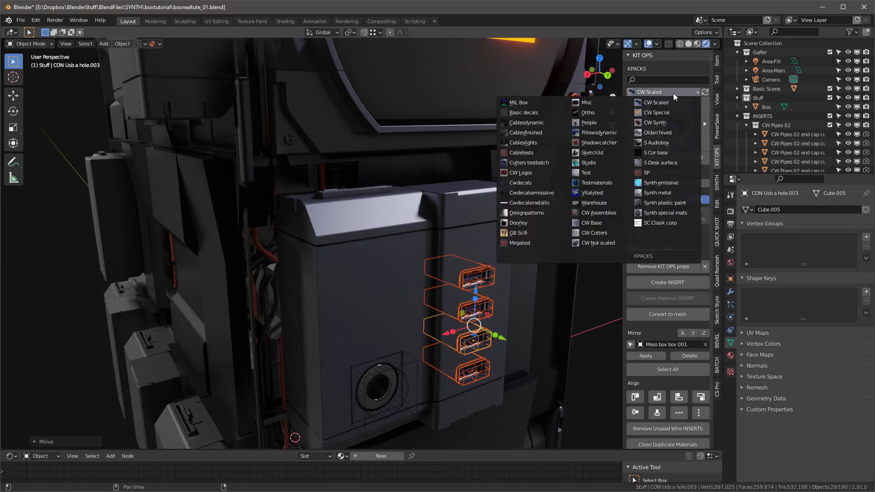
click(659, 224)
click(660, 127)
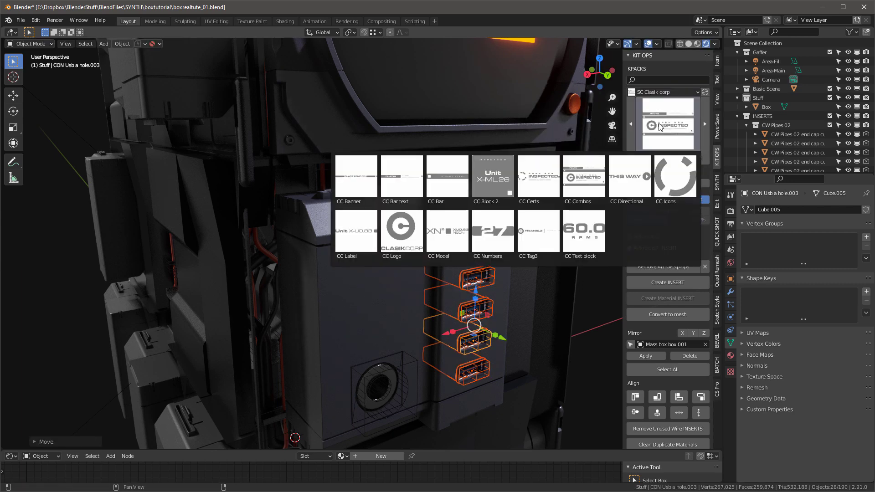
click(456, 229)
scroll(465, 219, down, 4)
scroll(477, 214, up, 4)
scroll(477, 211, up, 1)
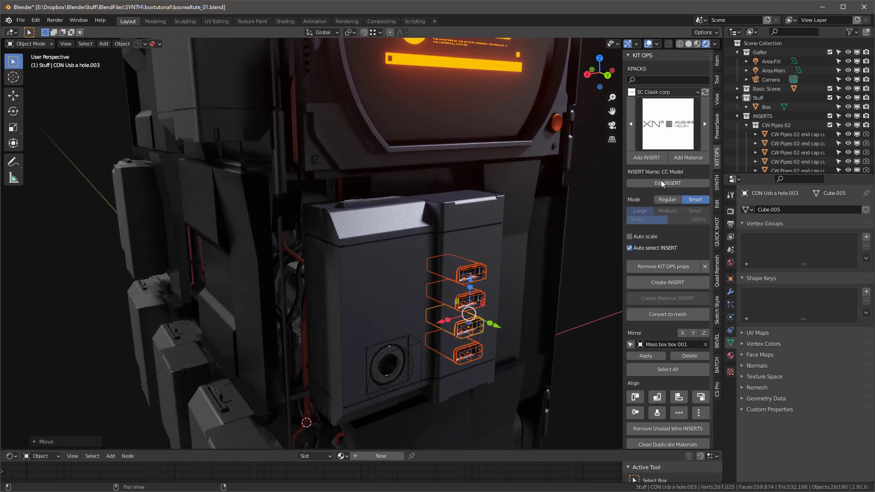
click(647, 157)
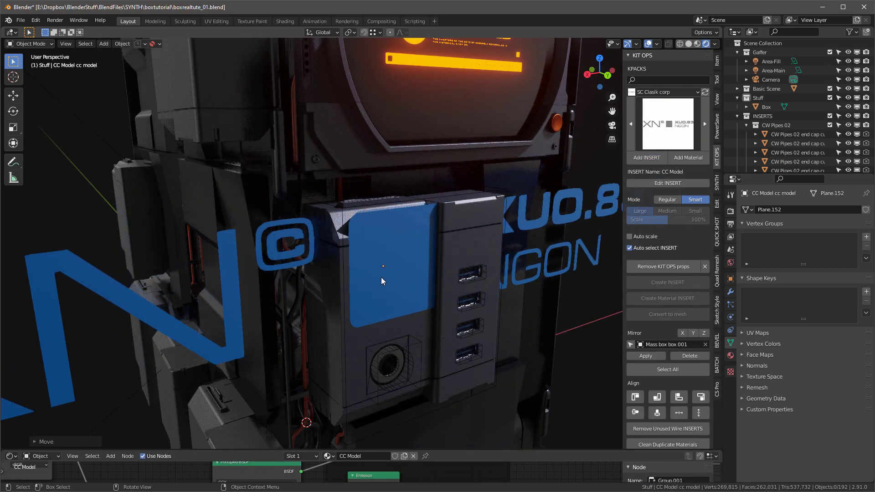
click(387, 281)
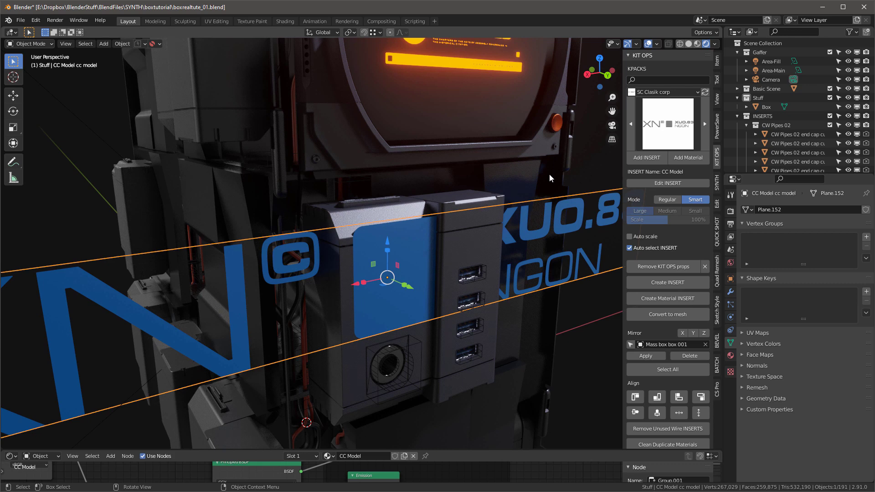
Scale the CC Model decal down to fit the box's wide front face and desaturate its New Color to grey.
key(s)
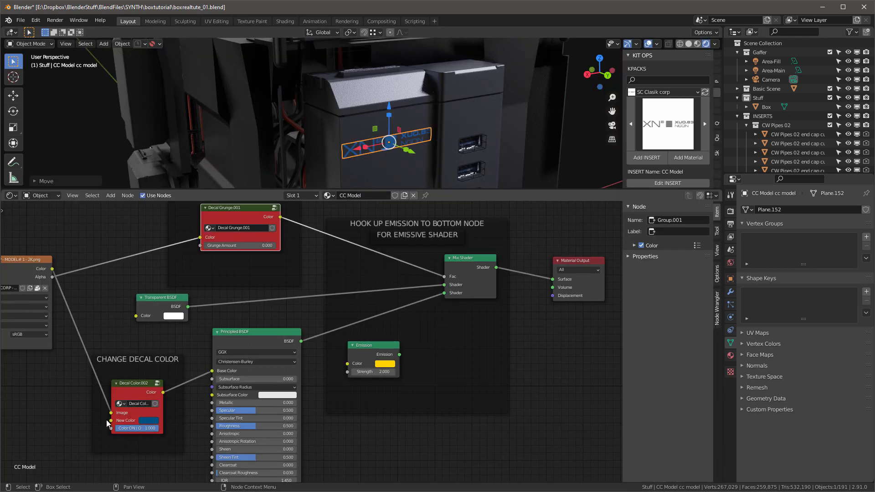
scroll(105, 420, up, 3)
click(168, 414)
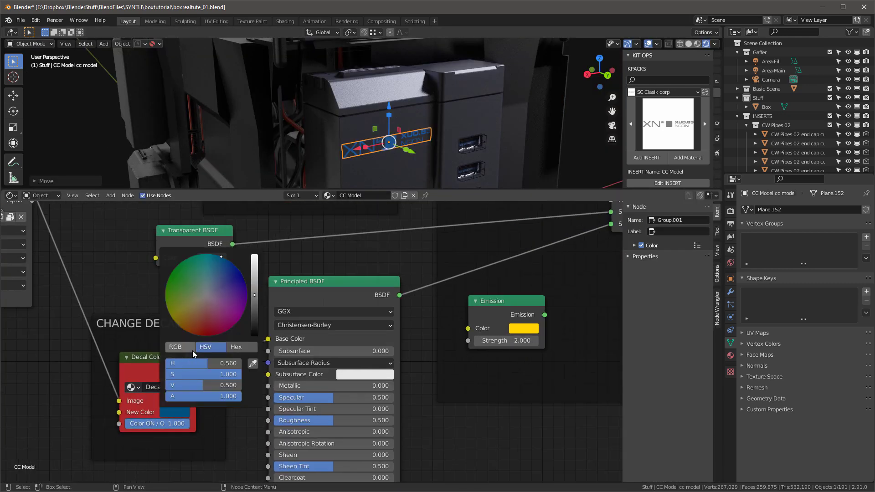
drag(191, 371, 90, 364)
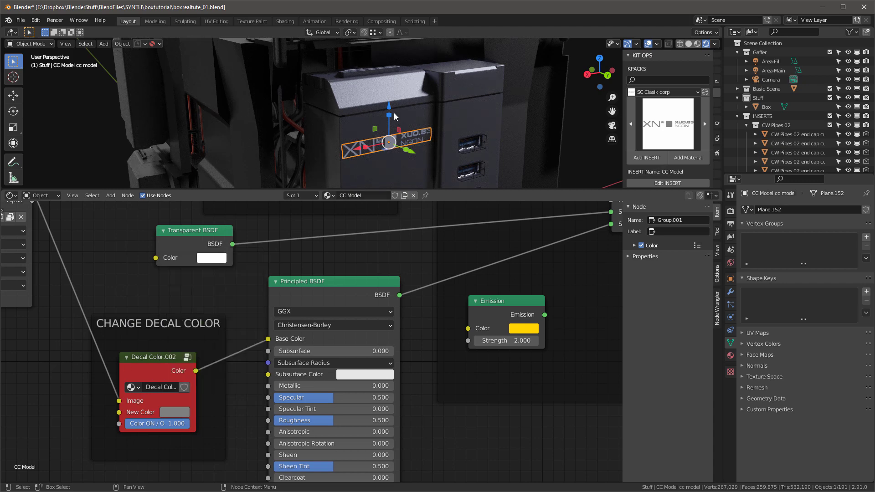
middle_drag(394, 113, 416, 119)
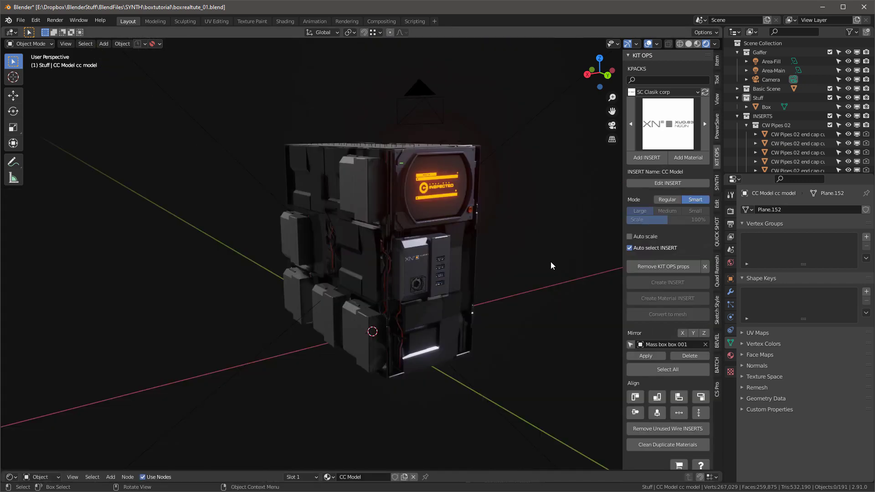
Add the CC Text block decal from the SC Clasik corp KPACK onto the wide face of a protruding box on the model's adjacent side.
middle_drag(551, 262, 521, 219)
scroll(439, 255, up, 2)
middle_drag(438, 256, 527, 213)
click(671, 92)
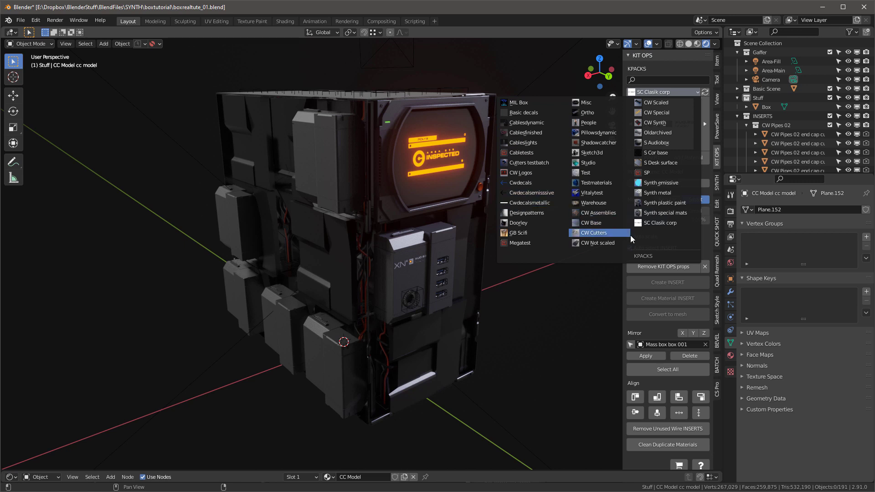
click(647, 223)
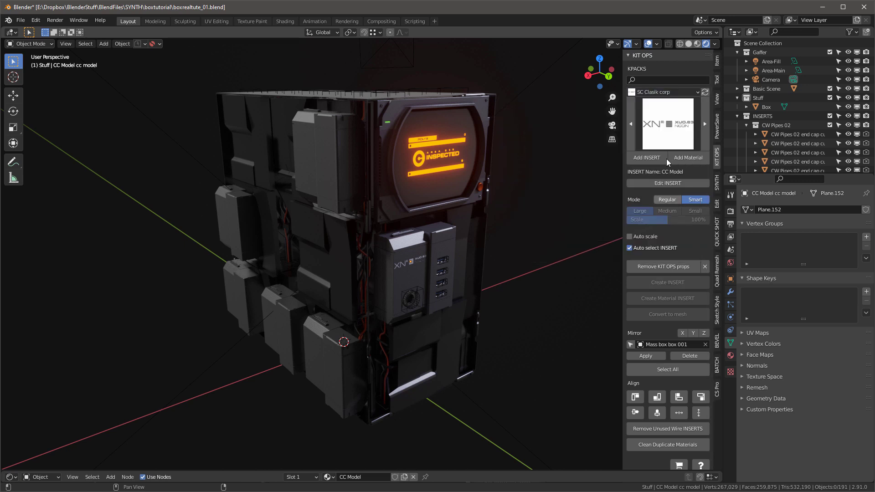
click(660, 128)
click(592, 224)
middle_drag(256, 193, 372, 160)
scroll(372, 160, down, 5)
scroll(321, 205, up, 6)
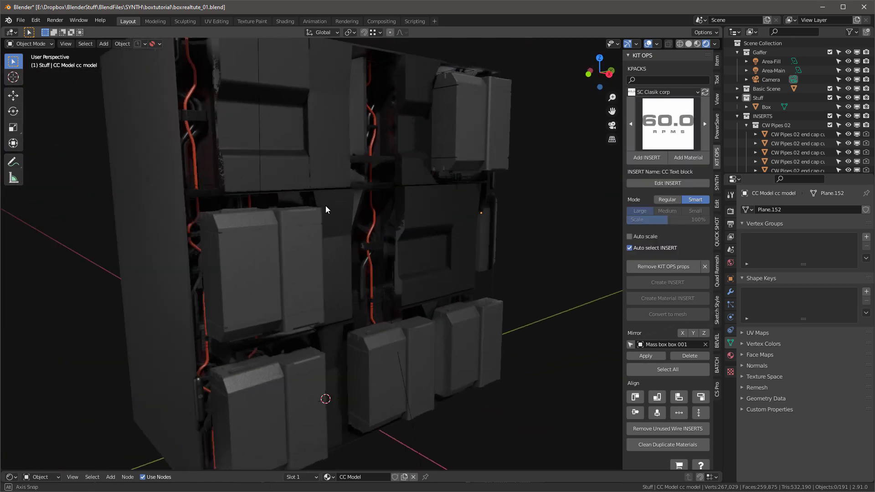
middle_drag(325, 210, 346, 208)
click(648, 158)
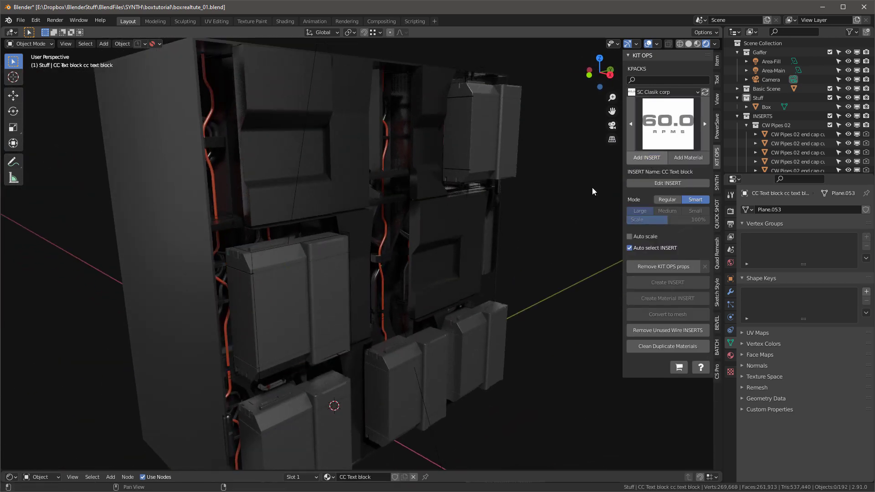
click(279, 313)
Scale the CC Text block decal down to fit the box's wide face and move it up along the Z axis.
key(s)
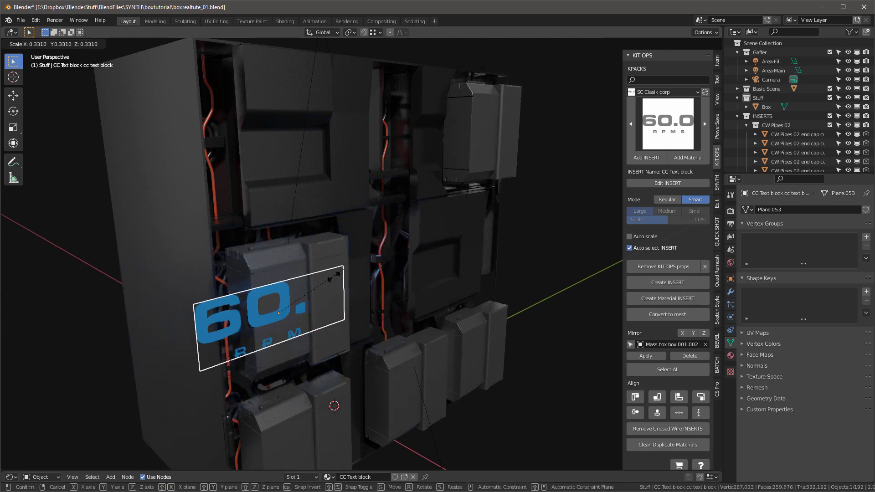
click(299, 301)
key(g)
key(z)
click(263, 324)
Set the saturation of the CC Text block decal's New Color to 0 in its shader nodes.
drag(274, 472, 278, 263)
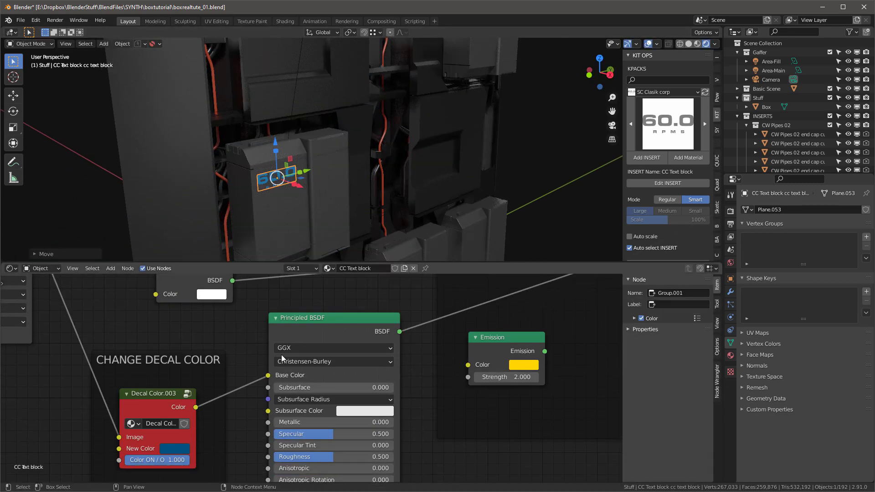
click(182, 449)
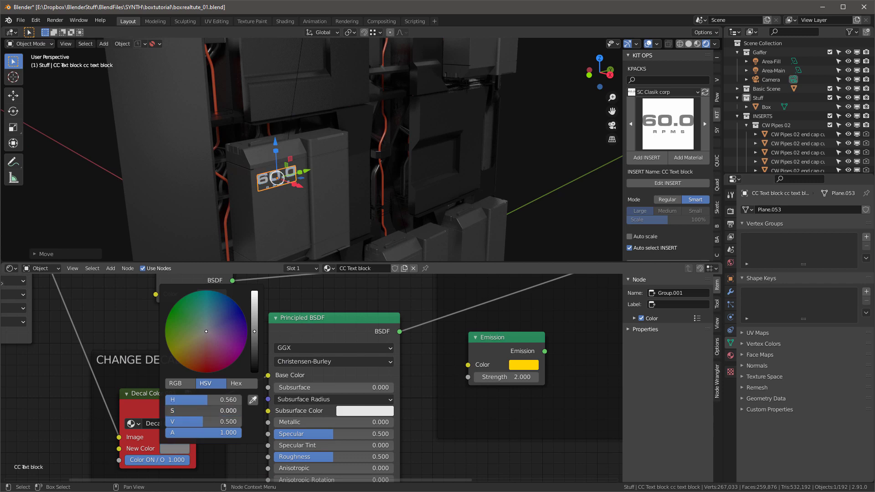